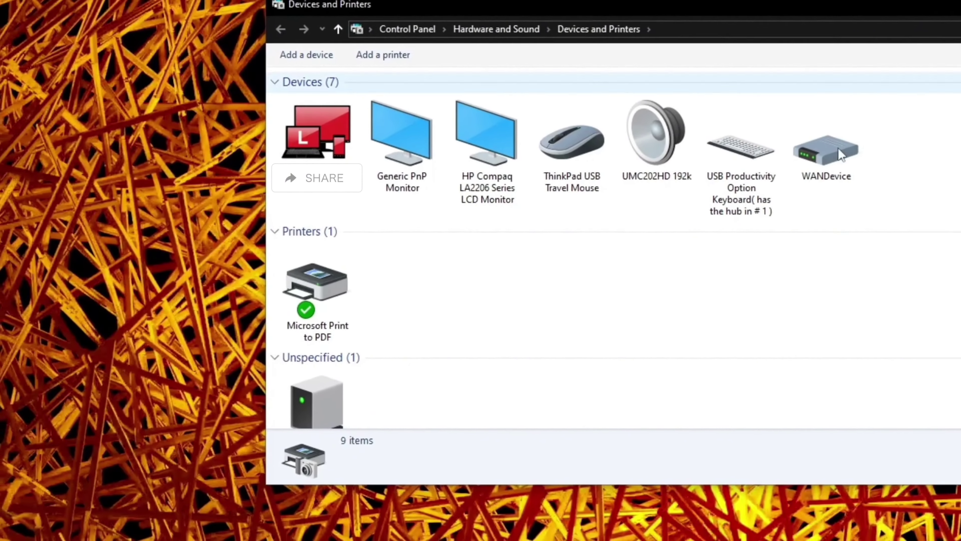
Check that the connected WORLDE audio device is listed under Devices, and minimize the Devices and Printers window.
scroll(935, 285, "down", 1)
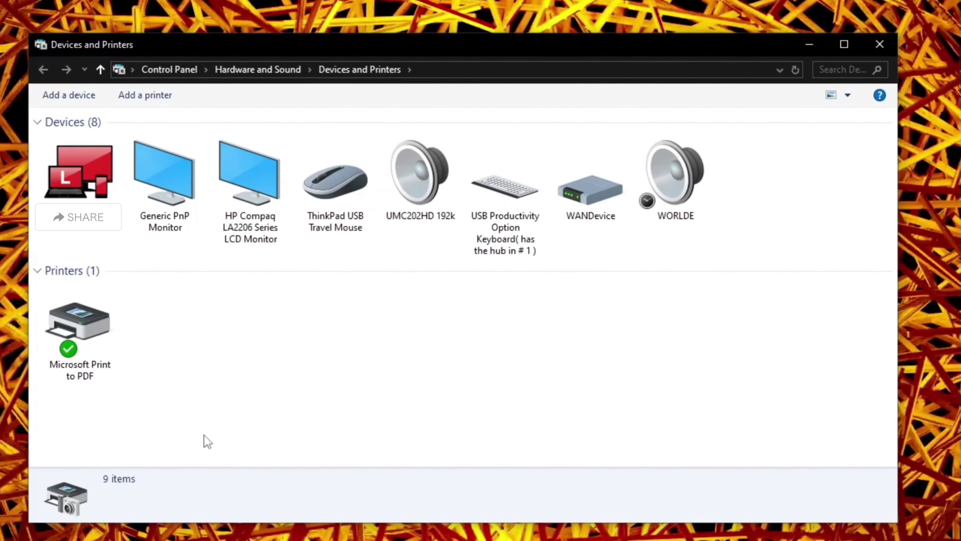
left_click(684, 195)
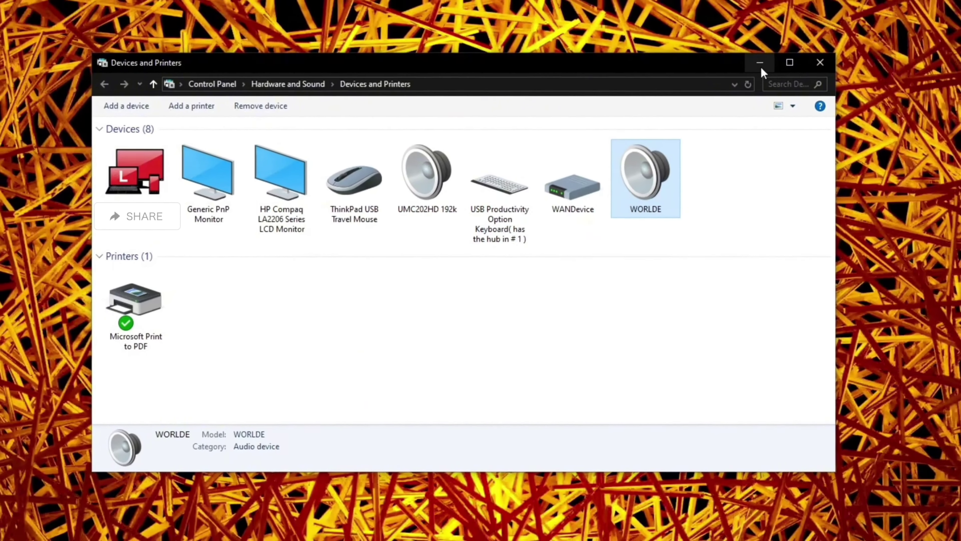
left_click(761, 67)
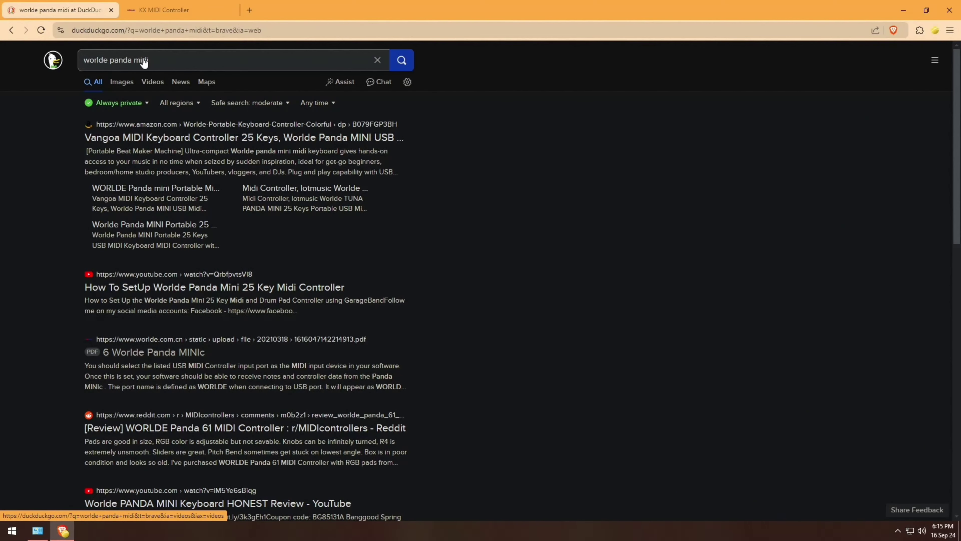
Read through the Worlde Panda MINIc manual in the KX MIDI Controller PDF, from the contents to the specifications.
left_click(164, 11)
scroll(430, 217, "down", 20)
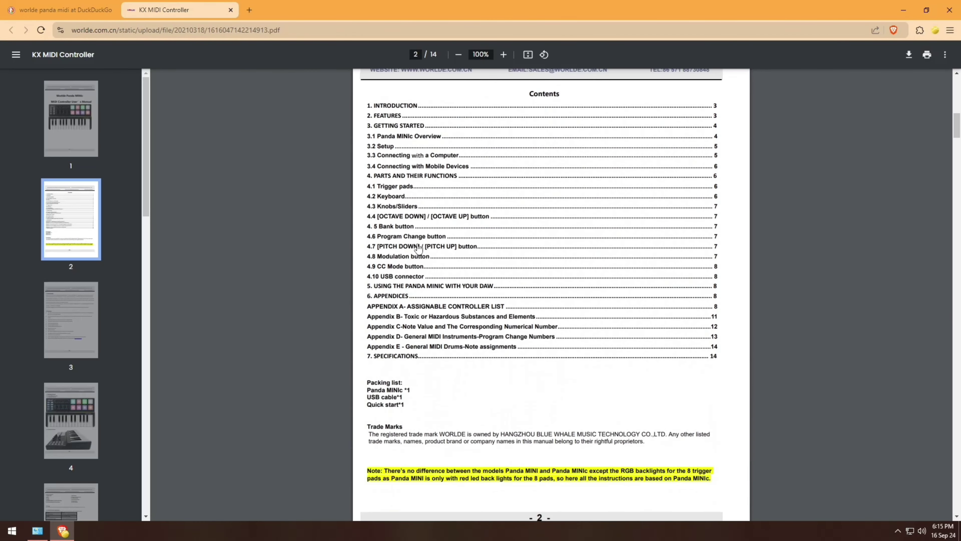
scroll(452, 161, "down", 20)
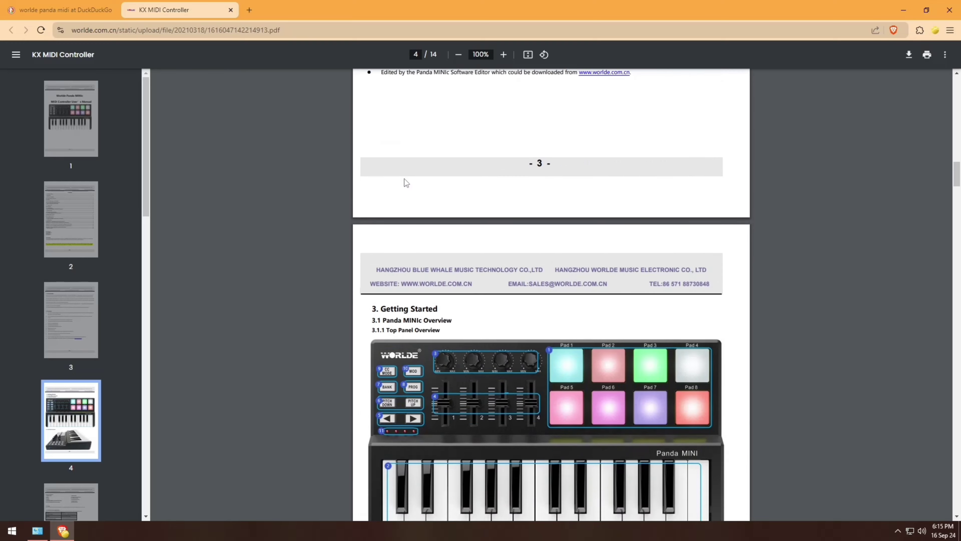
scroll(401, 204, "down", 20)
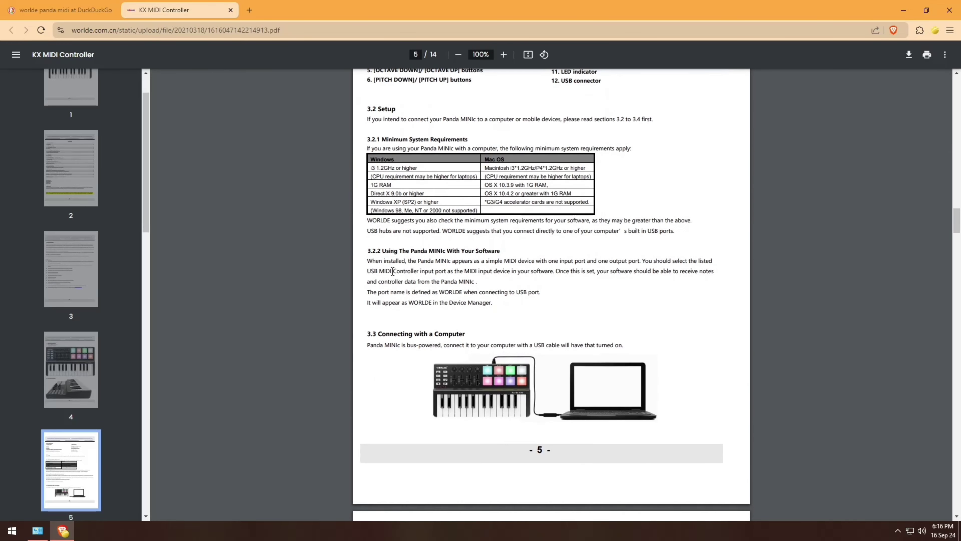
scroll(393, 275, "down", 20)
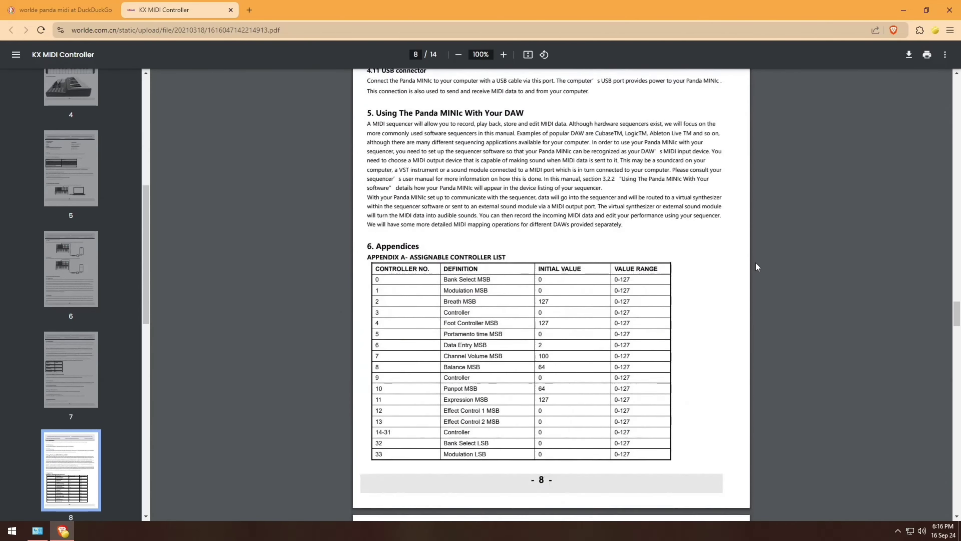
scroll(708, 281, "down", 20)
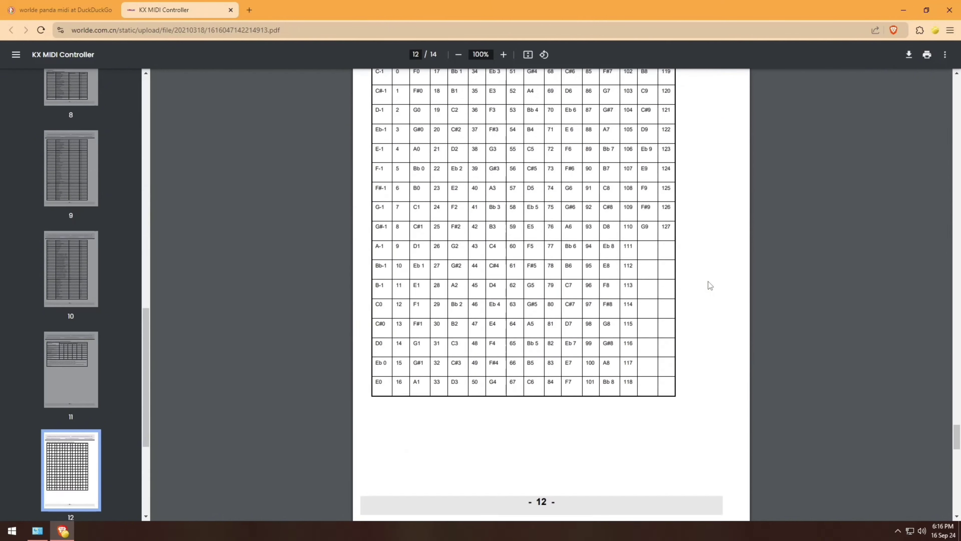
scroll(701, 185, "down", 15)
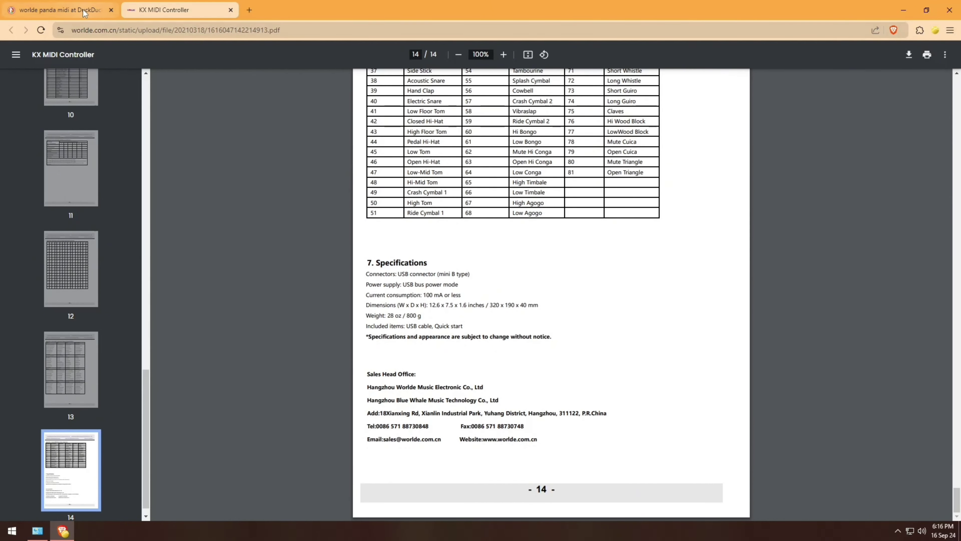
Search the web for "worlde panda midi driver" and open the Driver For MIDI Controllers page on worlde.com.cn.
left_click(82, 13)
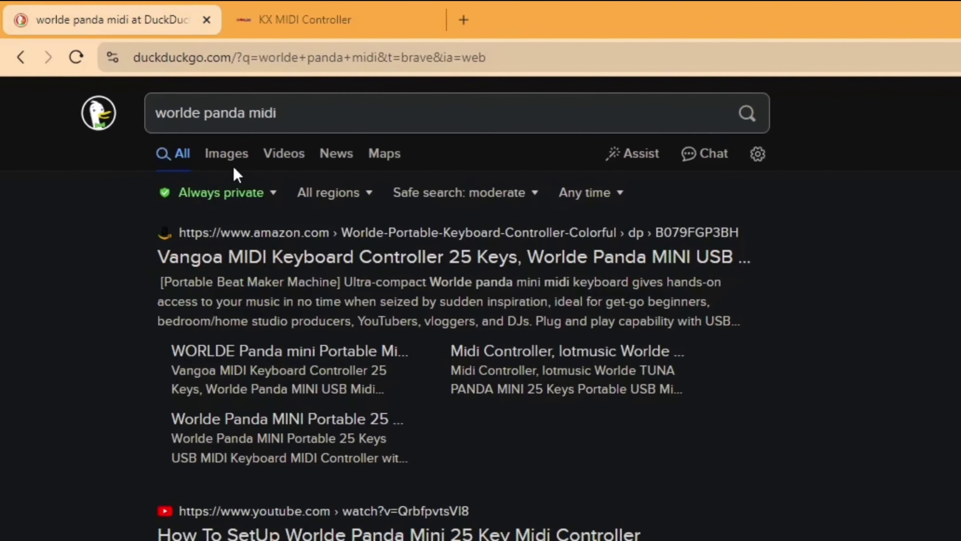
left_click(269, 98)
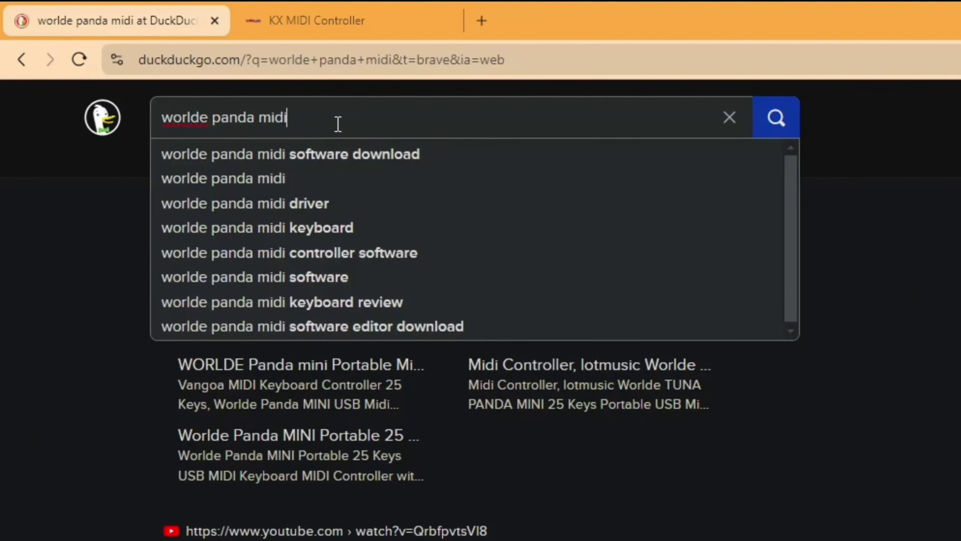
left_click(332, 205)
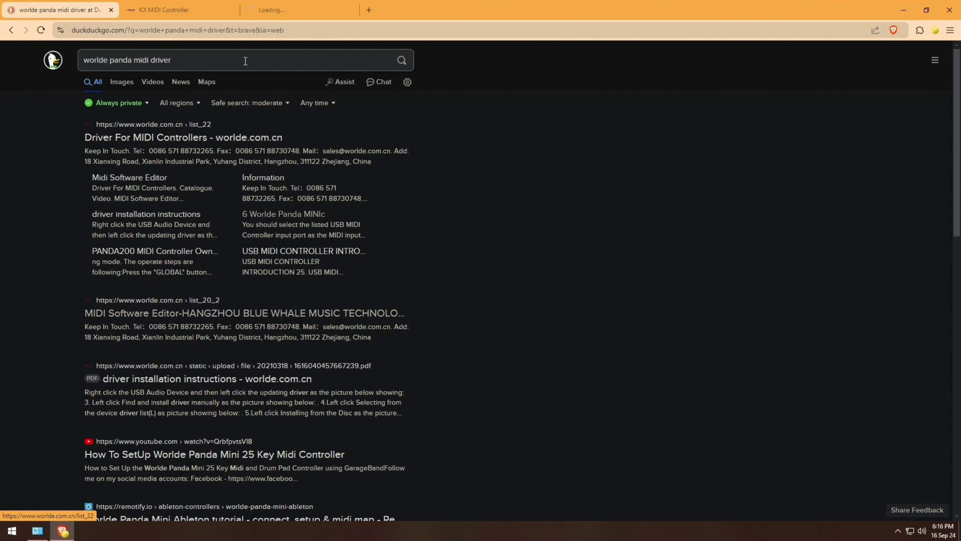
left_click(274, 11)
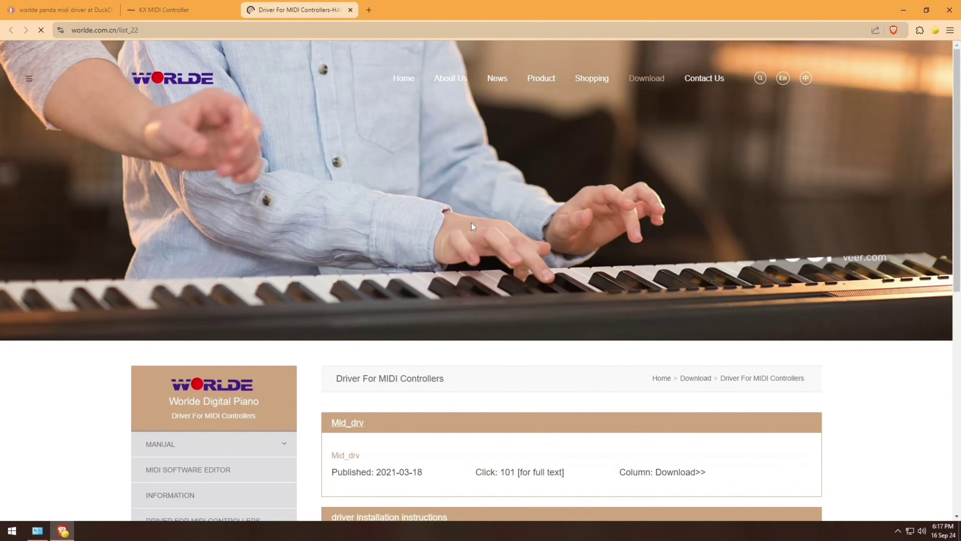
Read through the driver installation instructions PDF offered on the Driver For MIDI Controllers page.
scroll(612, 224, "down", 5)
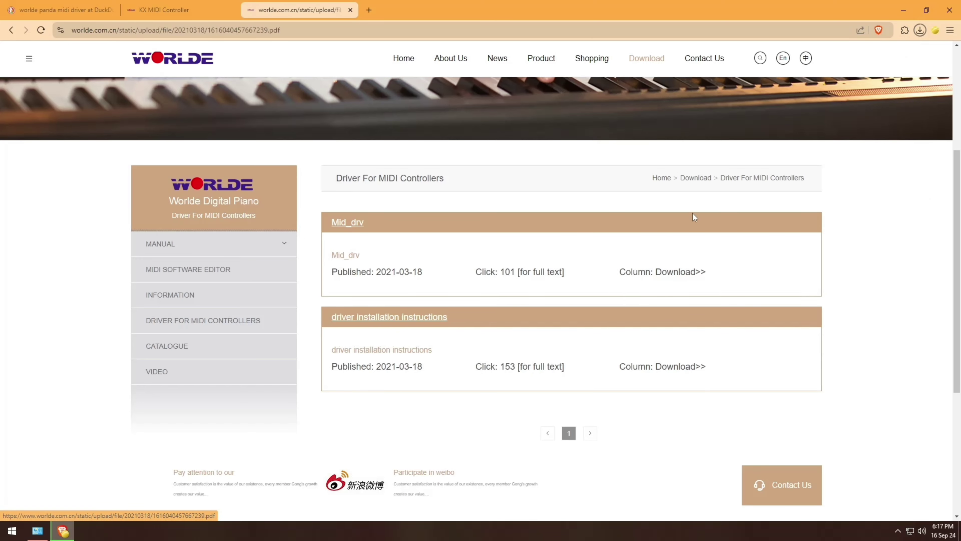
scroll(447, 167, "down", 20)
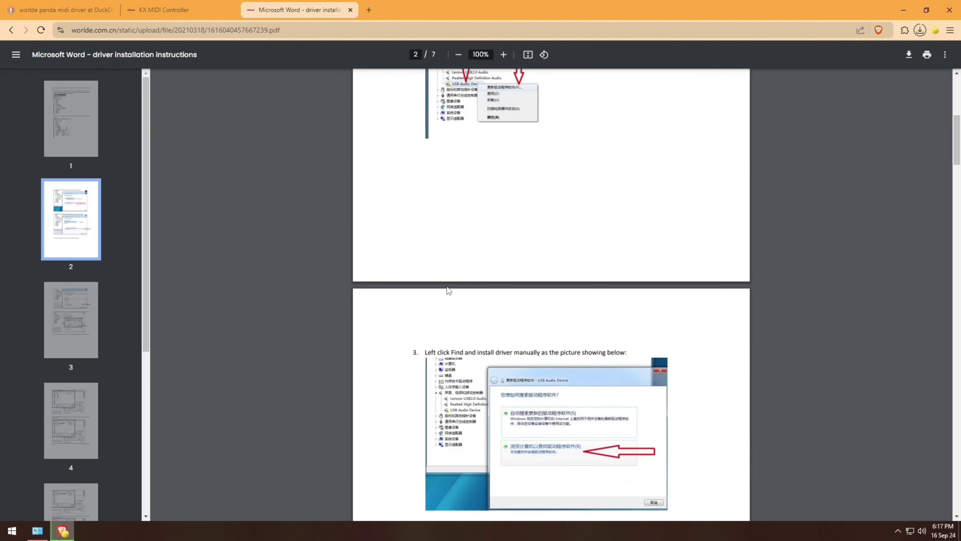
scroll(551, 266, "down", 20)
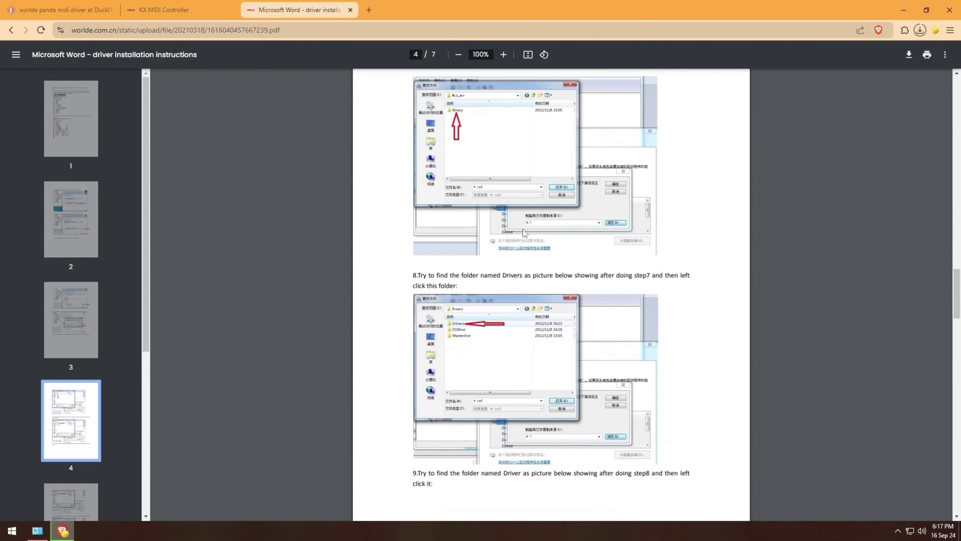
scroll(508, 267, "down", 12)
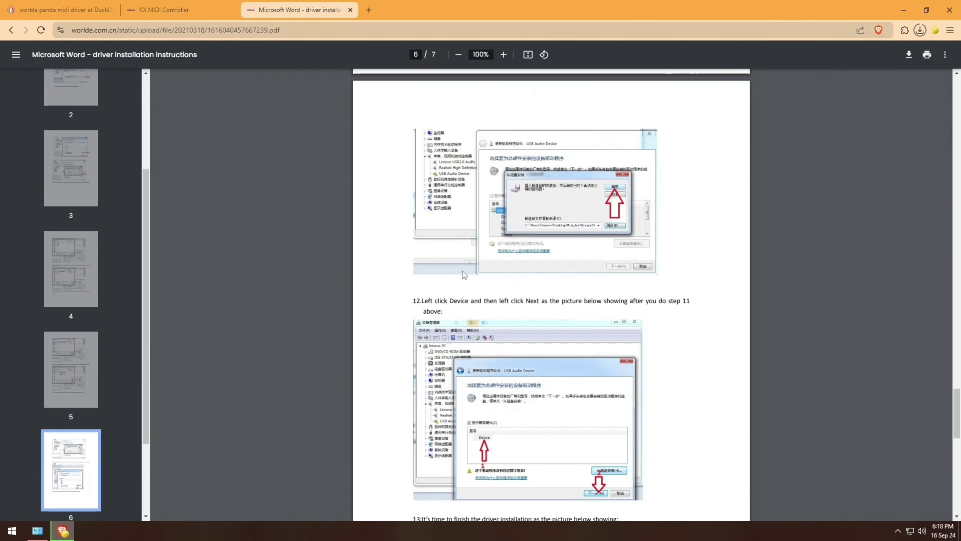
scroll(597, 214, "down", 10)
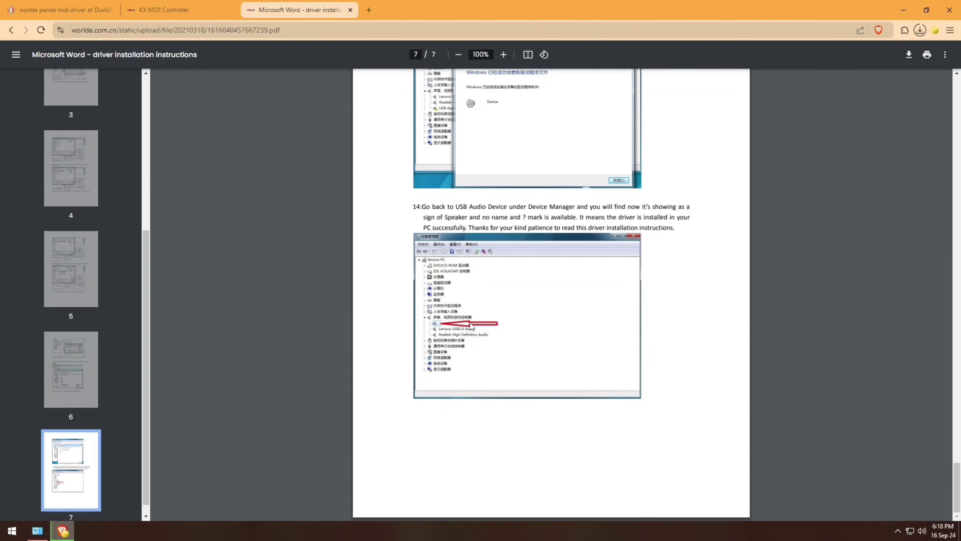
Search the web for "worlde panda midi software" and open the MIDI Software Editor result in a new tab.
left_click(65, 9)
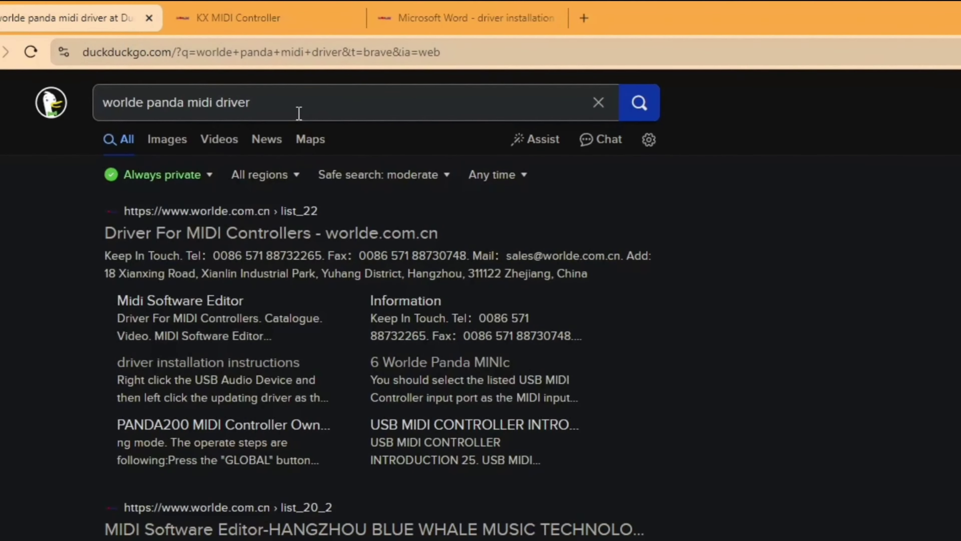
double_click(219, 110)
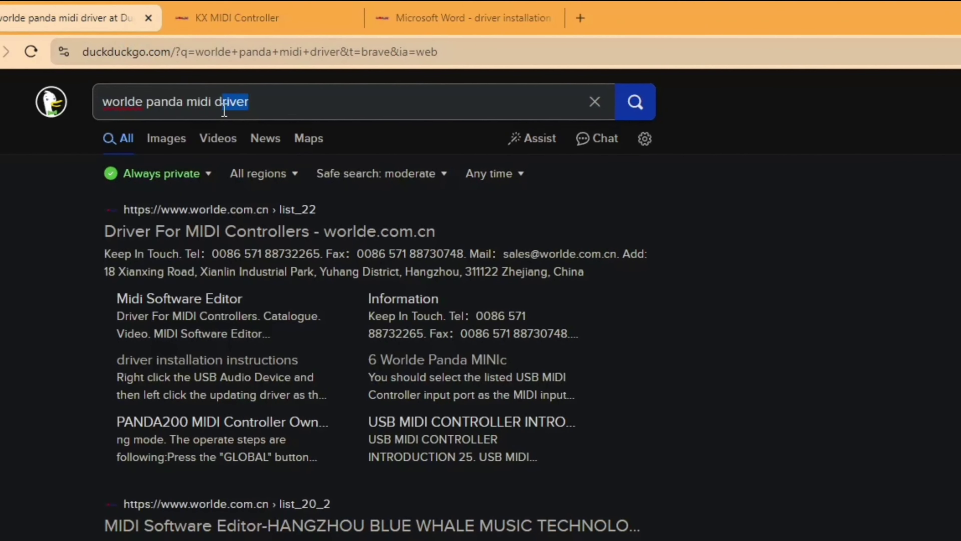
type("s")
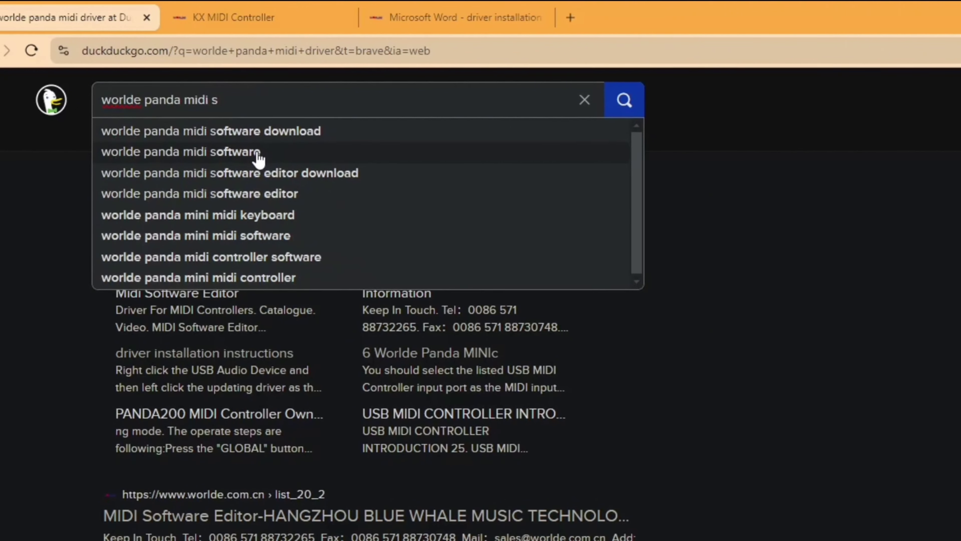
left_click(258, 157)
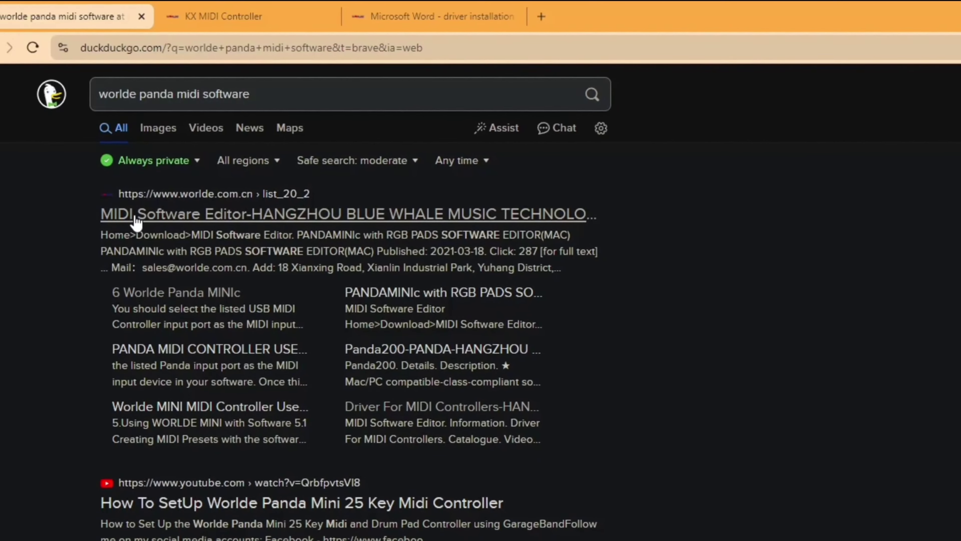
middle_click(152, 212)
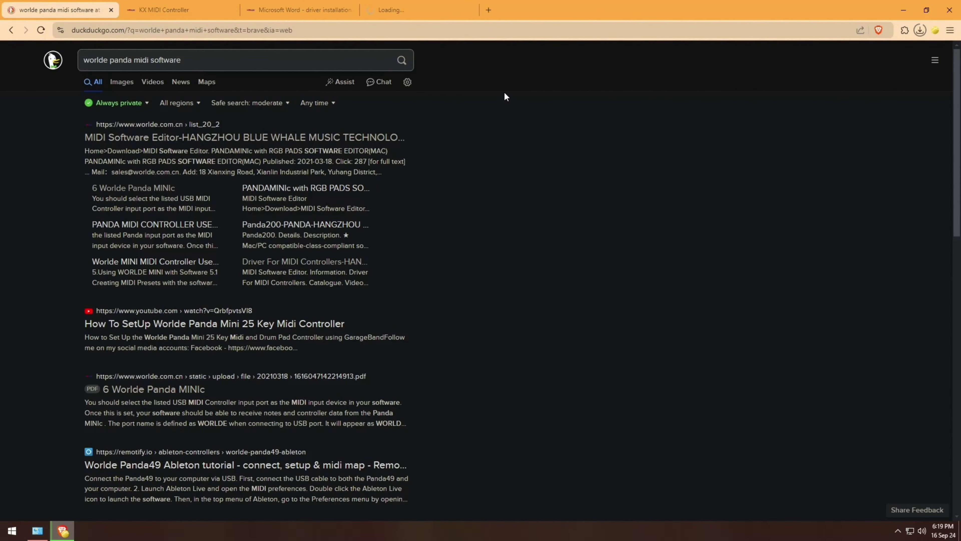
left_click(427, 12)
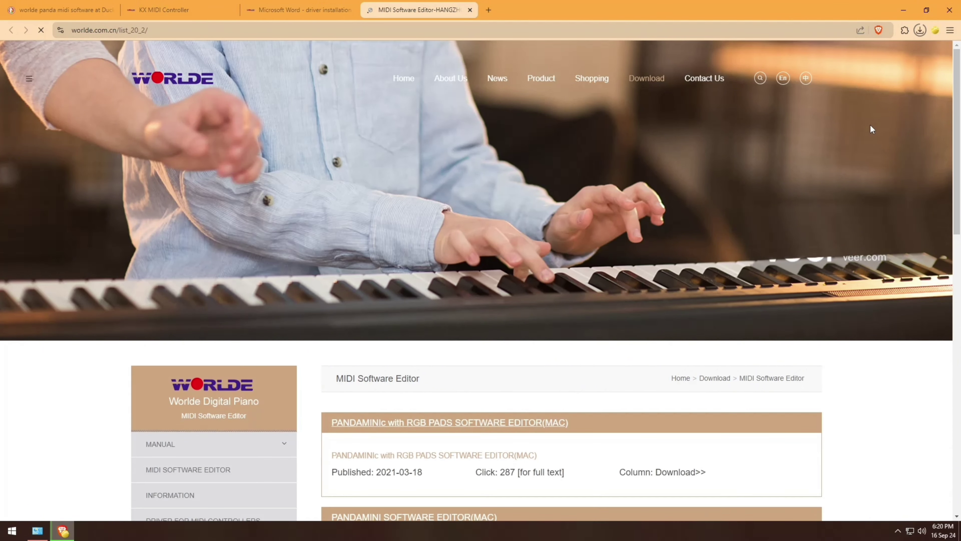
Find the PANDAMINI SOFTWARE EDITOR(PC) entry on the MIDI Software Editor page and download it.
scroll(817, 201, "down", 5)
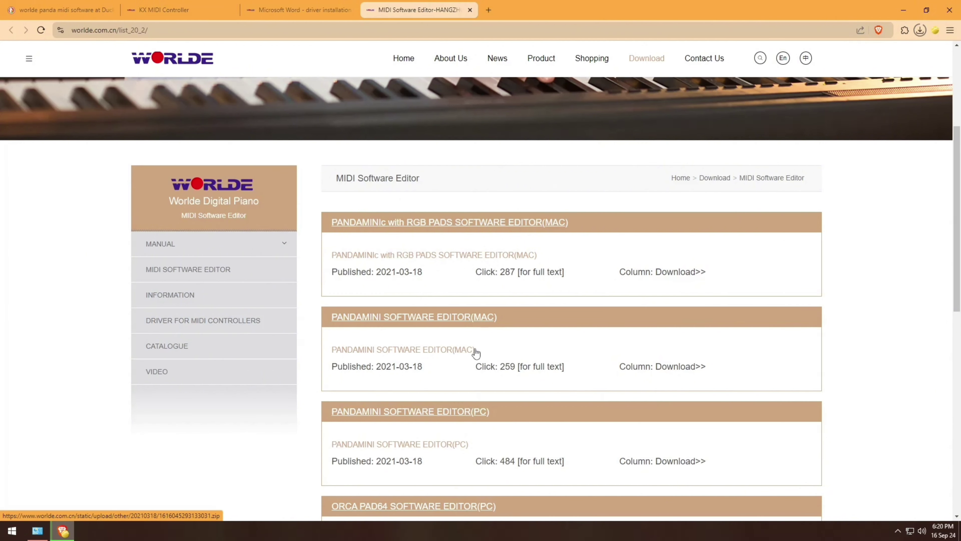
left_click_drag(525, 254, 491, 356)
left_click(484, 356)
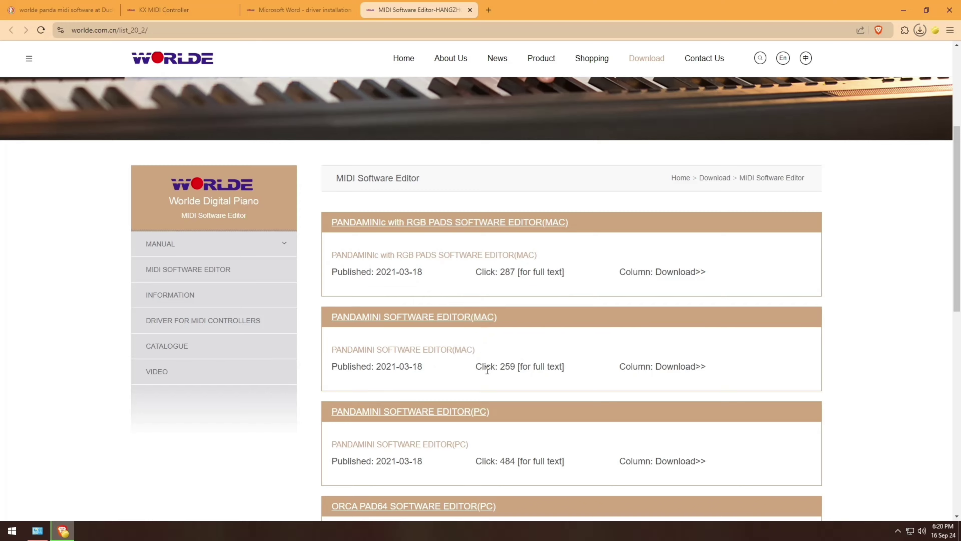
scroll(475, 379, "down", 1)
left_click_drag(465, 395, 450, 394)
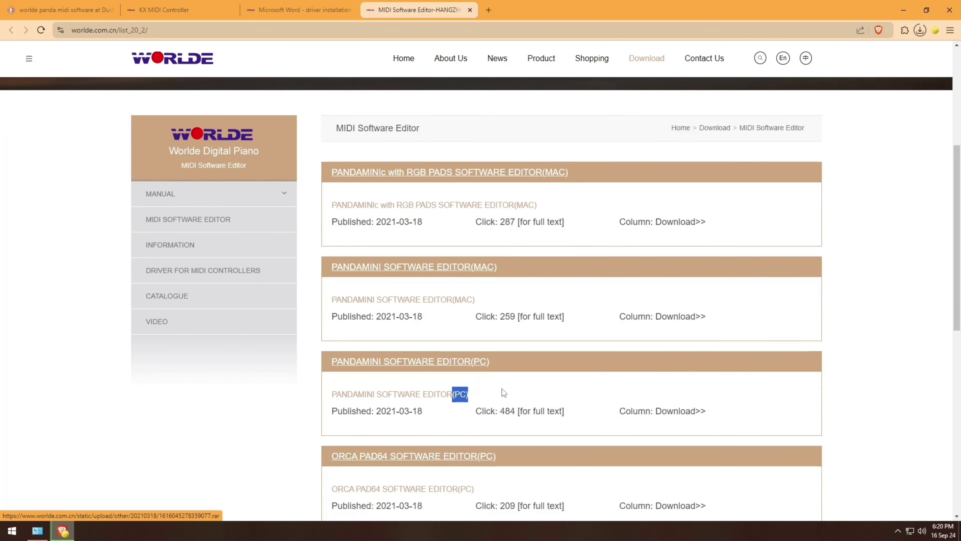
scroll(502, 389, "down", 2)
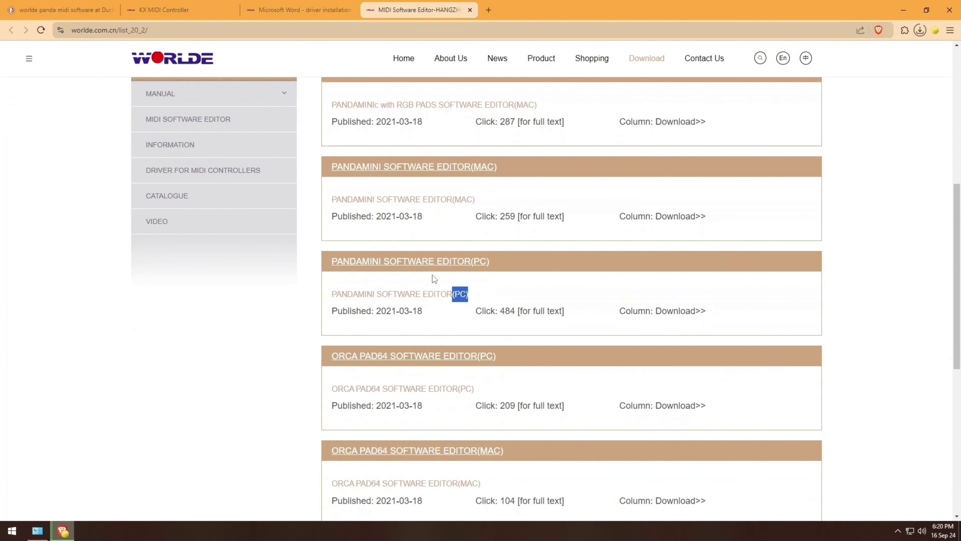
left_click(674, 317)
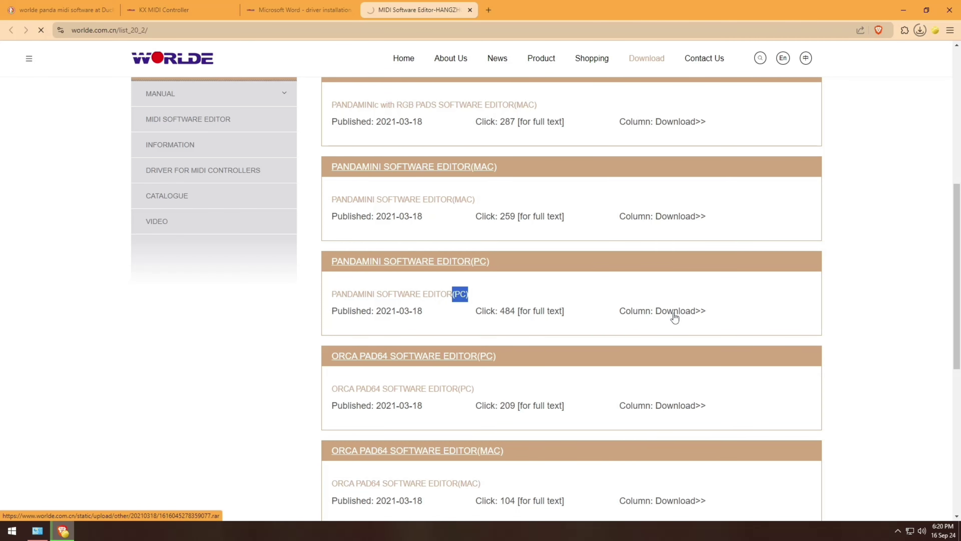
scroll(674, 318, "down", 1)
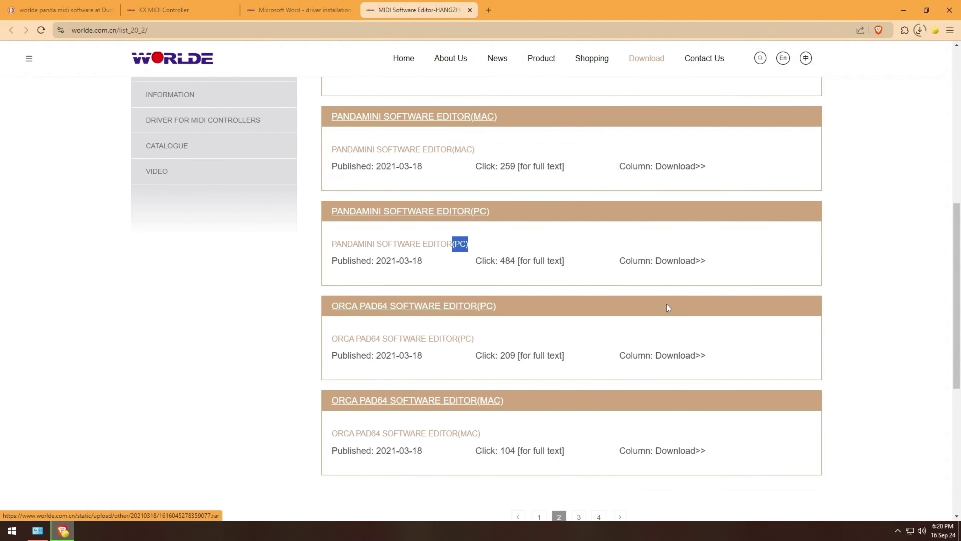
scroll(667, 304, "down", 2)
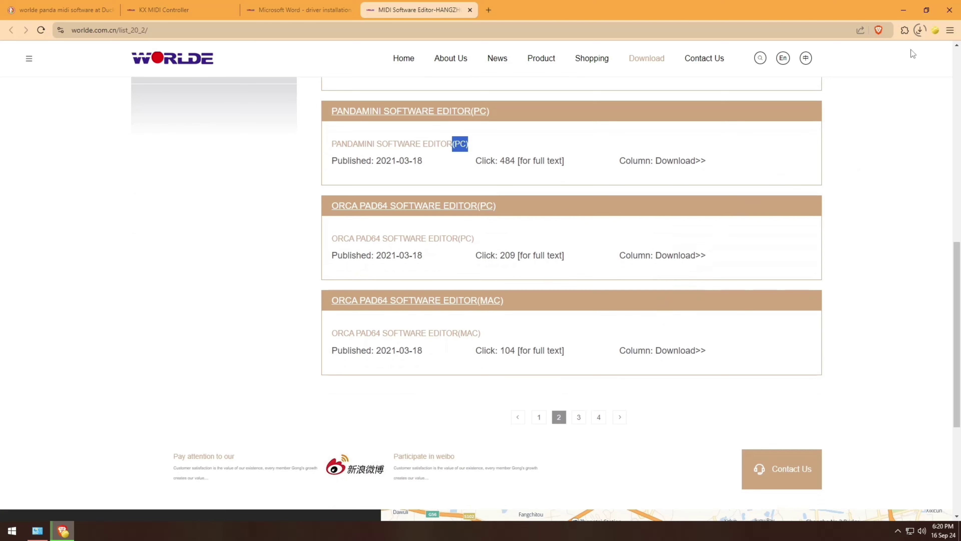
Open the full download history, and bring up the Downloads folder with the two downloaded RAR files on the desktop.
left_click(919, 31)
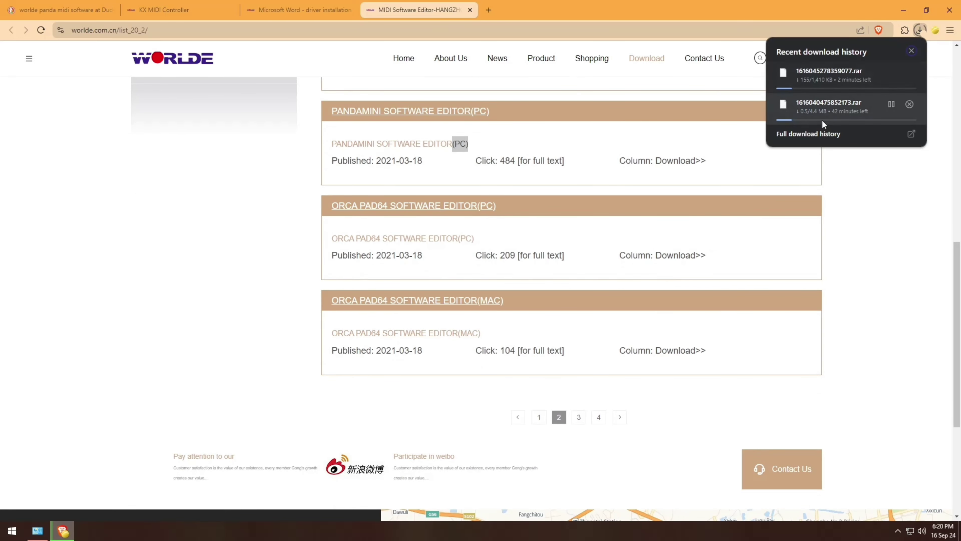
left_click(806, 132)
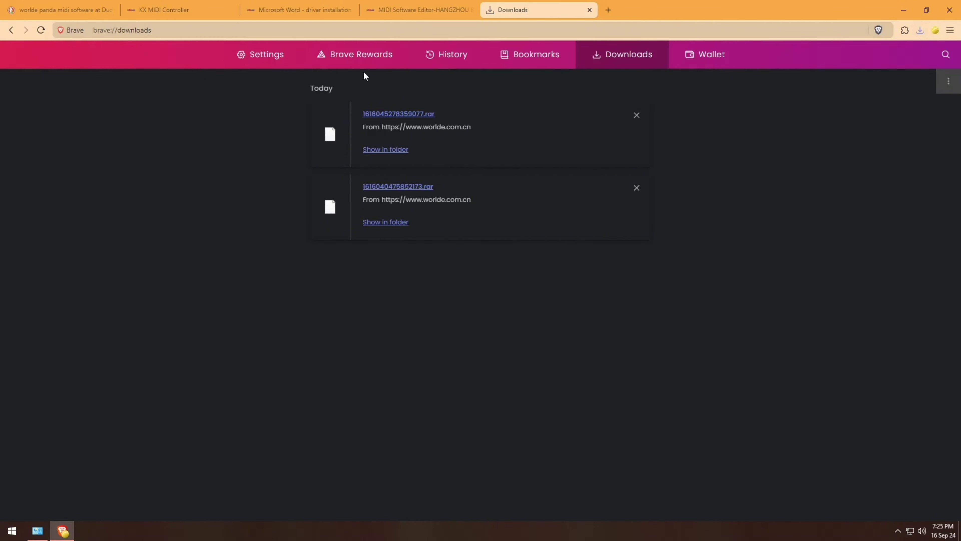
double_click(784, 7)
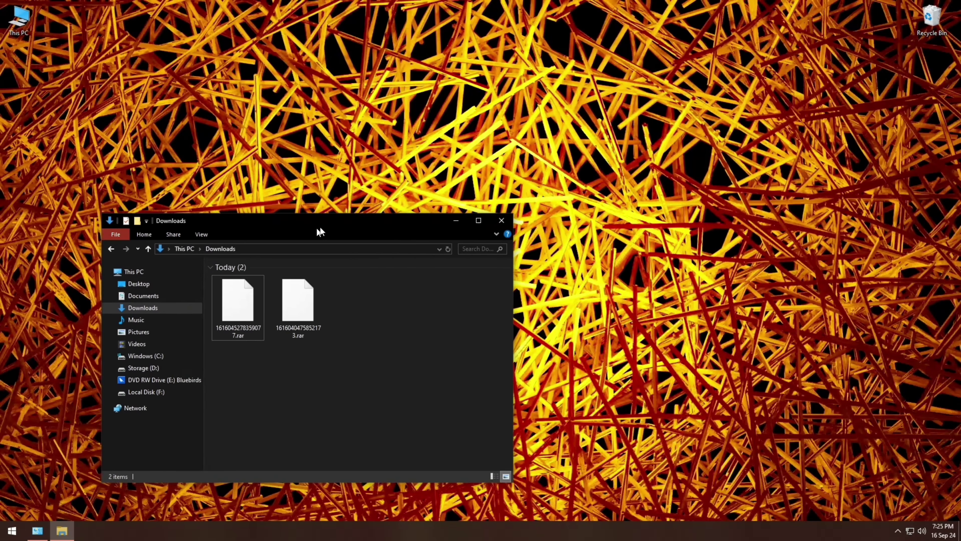
left_click_drag(318, 229, 378, 191)
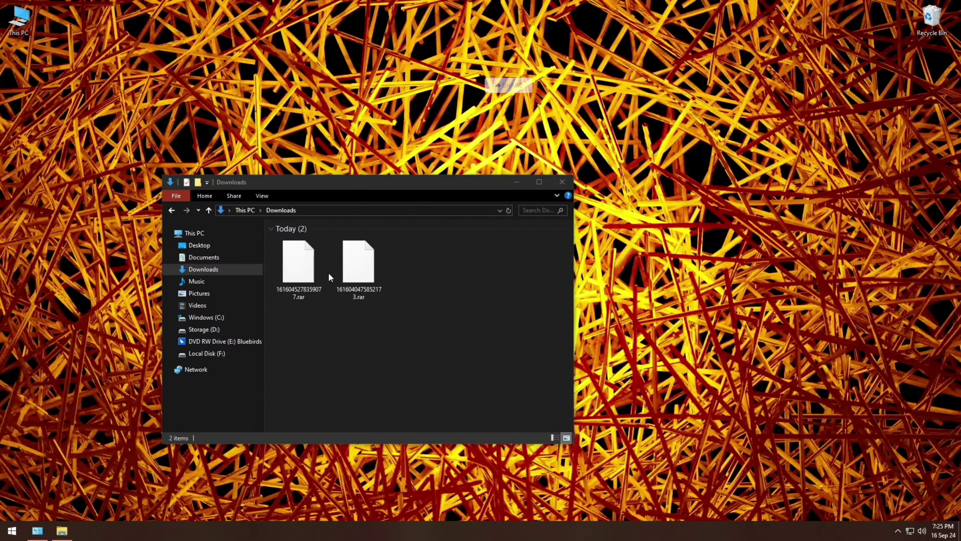
Open the 1616045278359077.rar archive and extract its PANDA MINI 12.28 folder into Downloads.
double_click(352, 271)
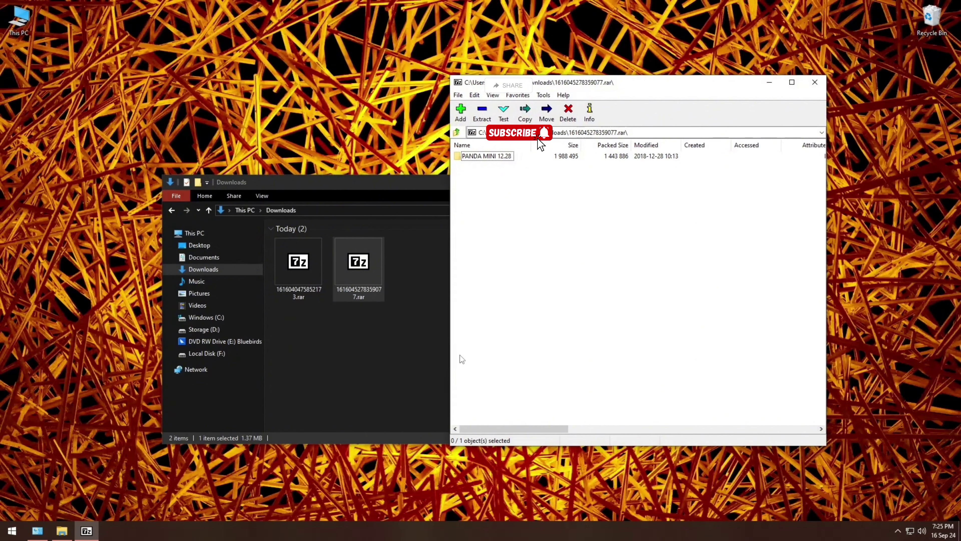
double_click(480, 160)
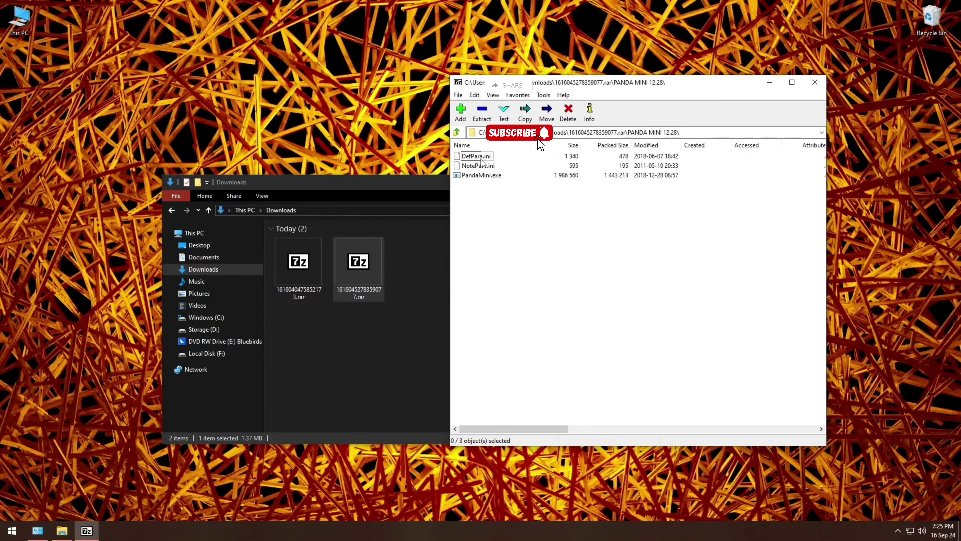
left_click(456, 133)
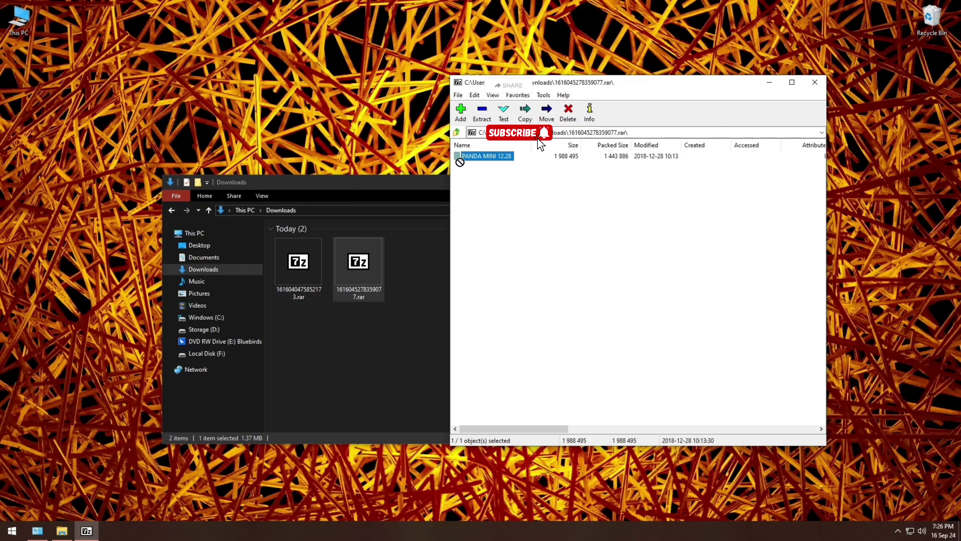
left_click(414, 301)
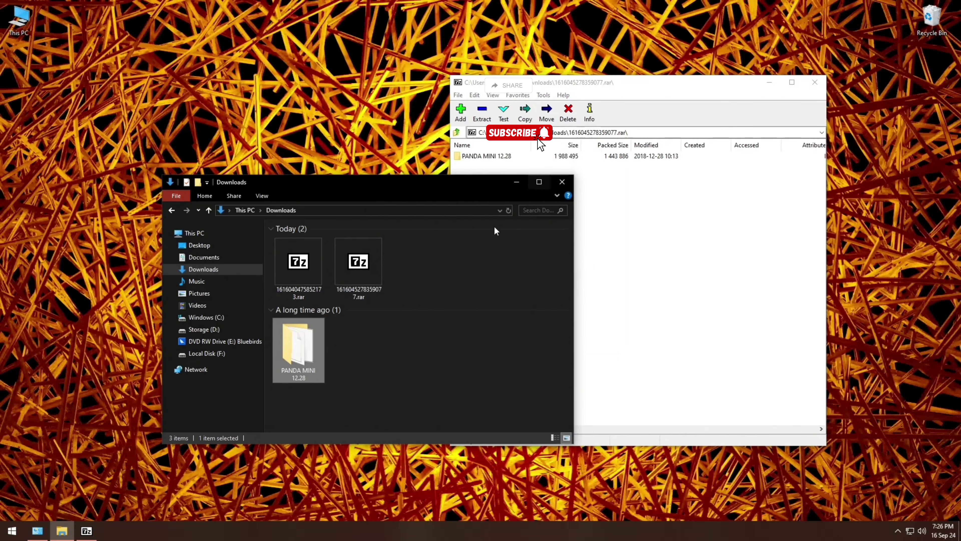
Open 1616040475852173.rar in 7-Zip, extract its Mid_drv folder into Downloads, and close the archive window.
left_click(377, 267)
left_click(457, 135)
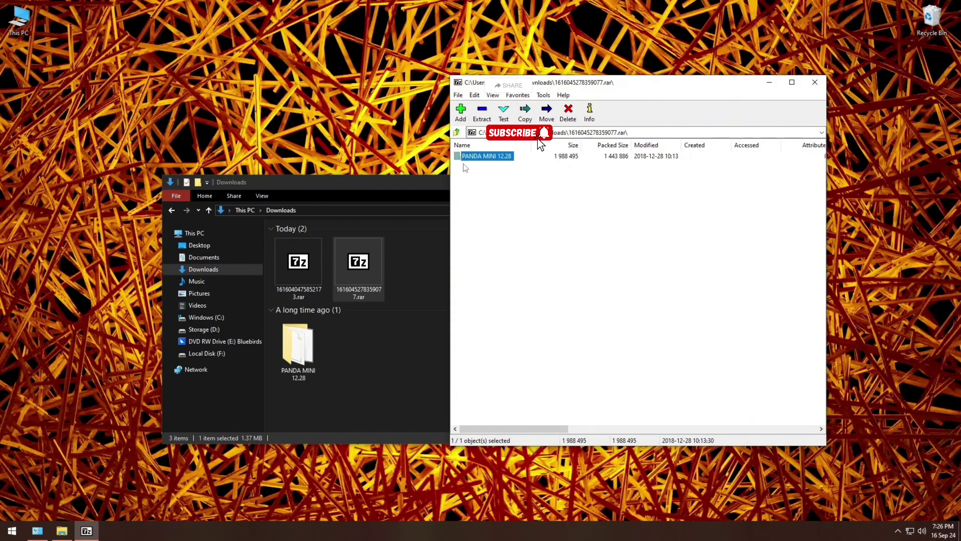
left_click(457, 132)
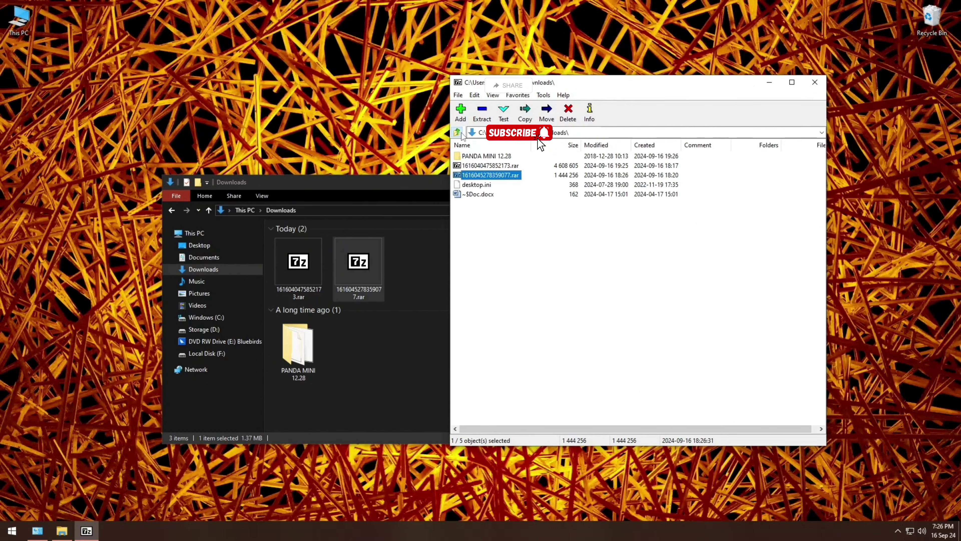
double_click(491, 167)
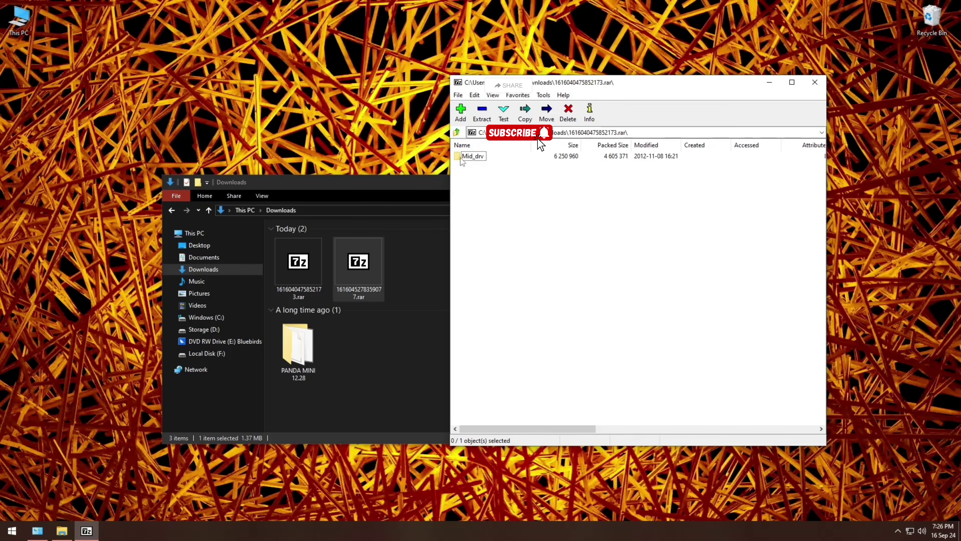
left_click_drag(461, 159, 379, 339)
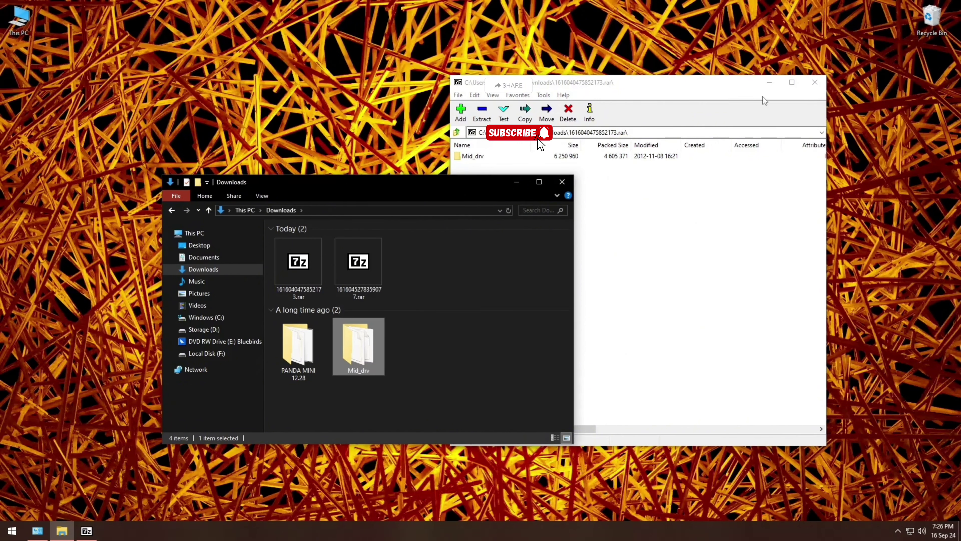
left_click(814, 82)
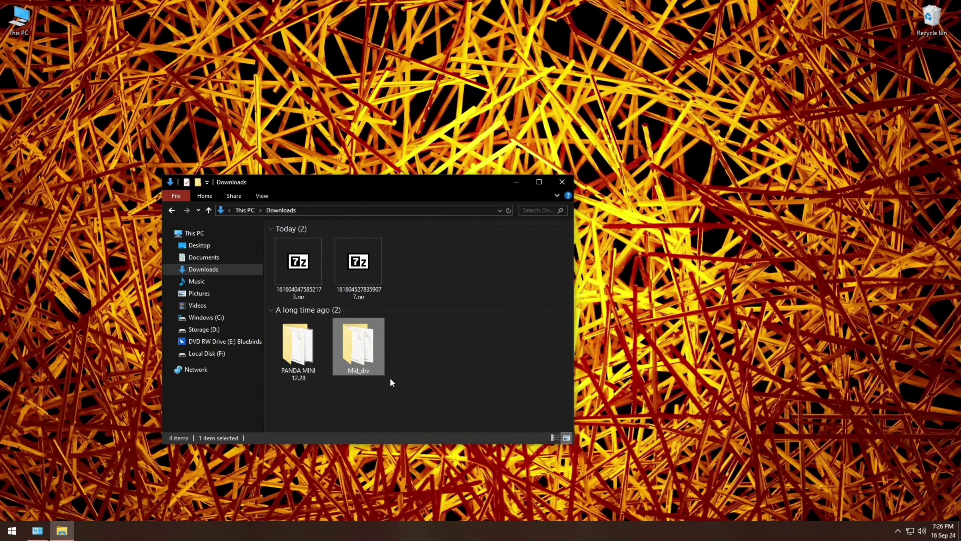
Launch PandaMini.exe from the extracted PANDA MINI 12.28 folder and shift the editor window slightly aside.
double_click(300, 352)
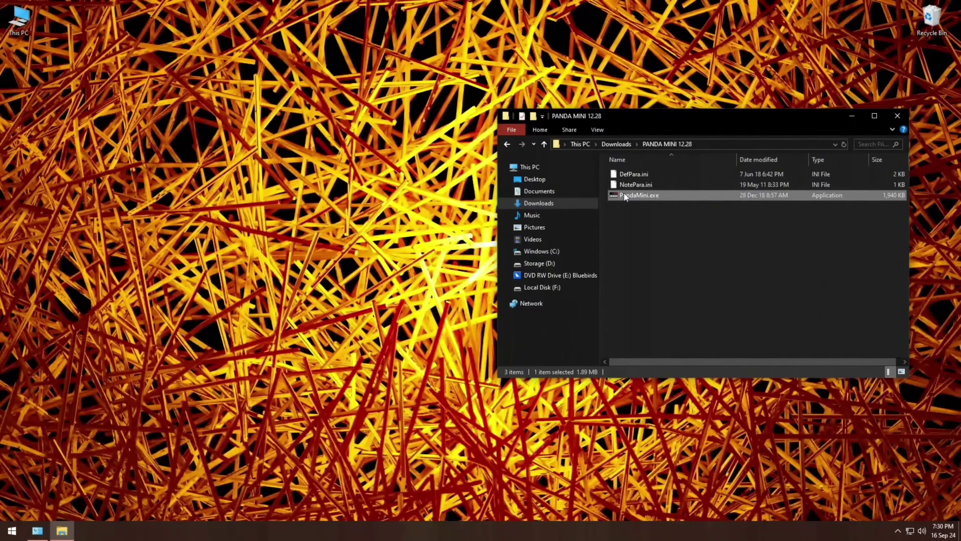
right_click(624, 194)
left_click(642, 213)
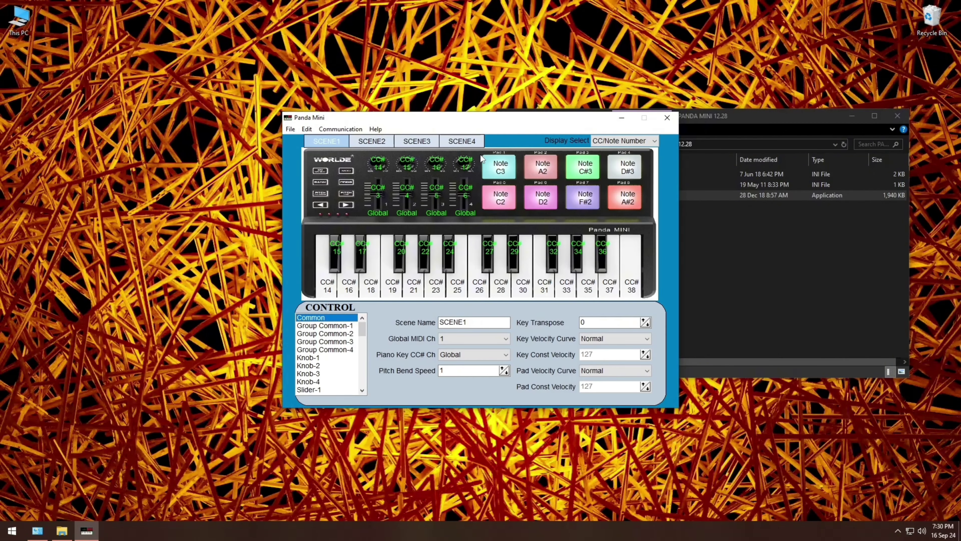
left_click_drag(485, 119, 467, 118)
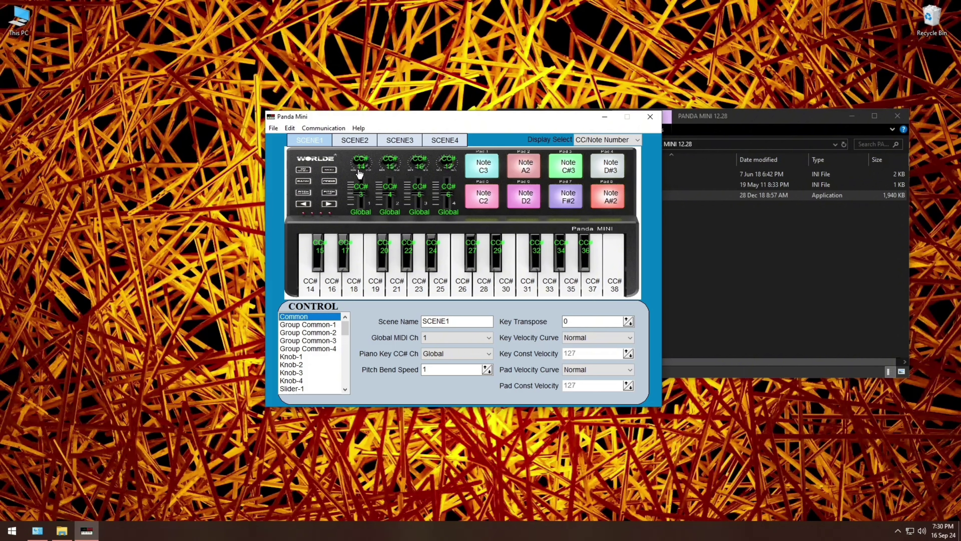
Look through the SCENE2 and SCENE4 settings and the available Display Select options.
left_click(341, 145)
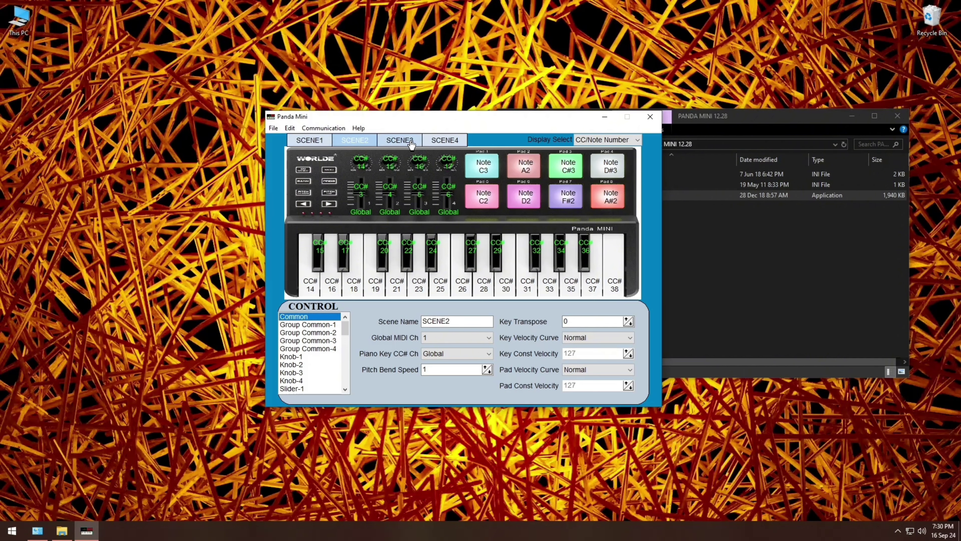
left_click(447, 146)
left_click(613, 140)
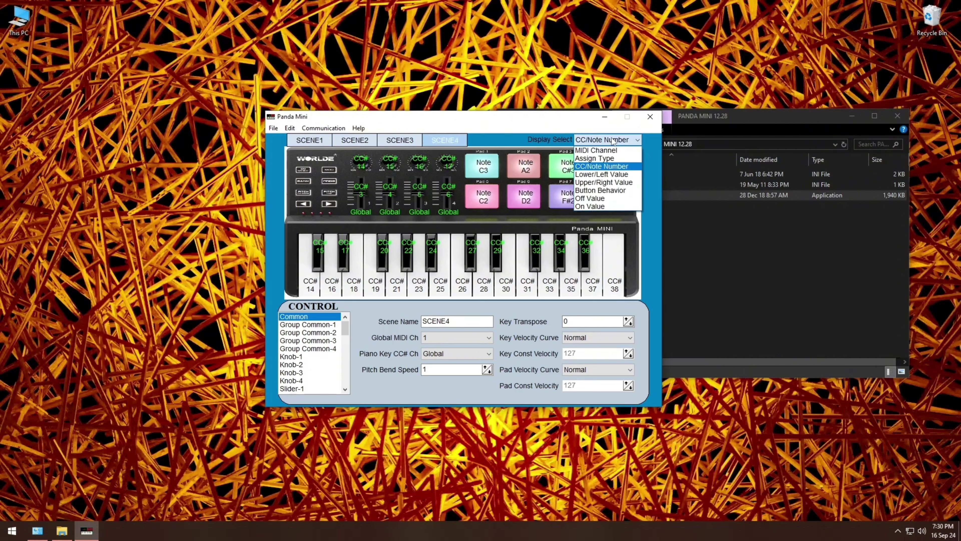
left_click(310, 142)
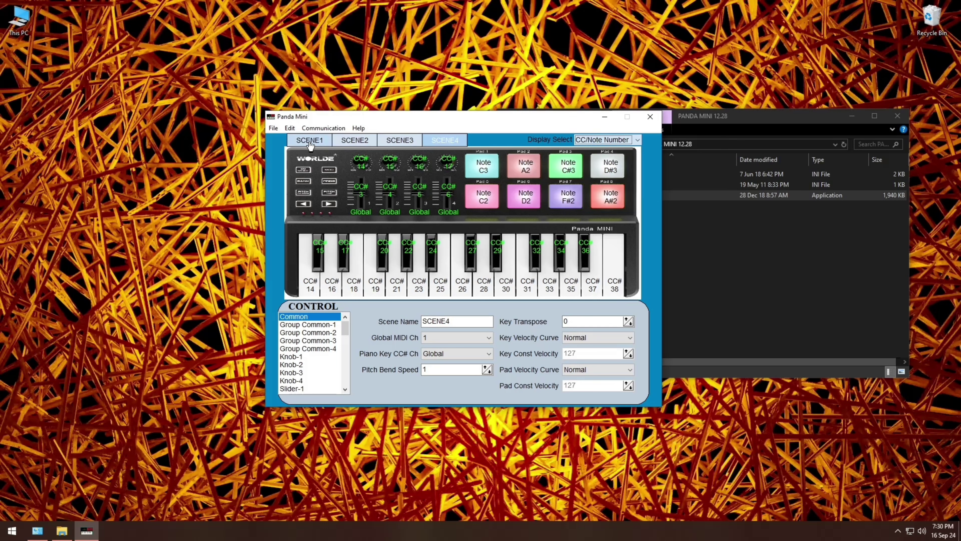
Read the scene data from the connected device without saving changes, and dismiss the completion message.
left_click(273, 128)
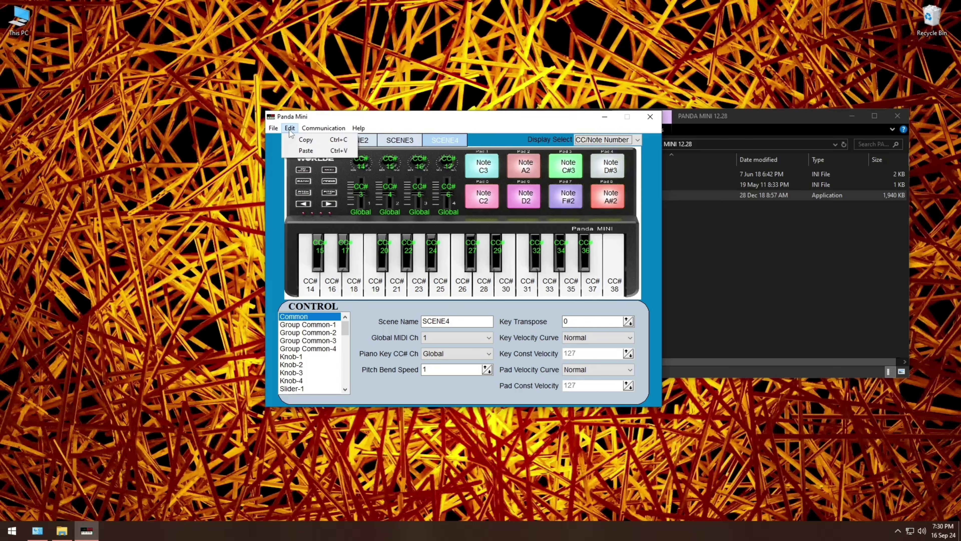
mouse_move(332, 131)
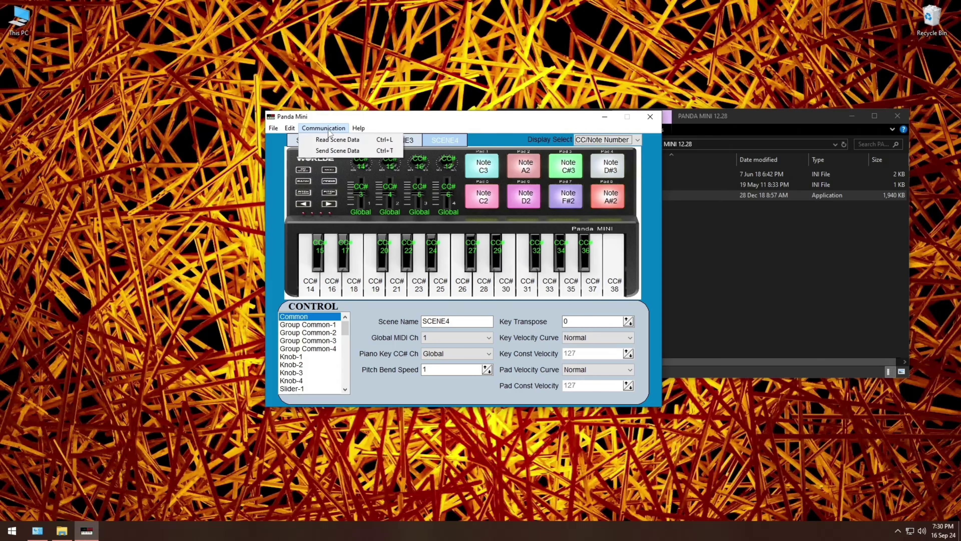
left_click(344, 140)
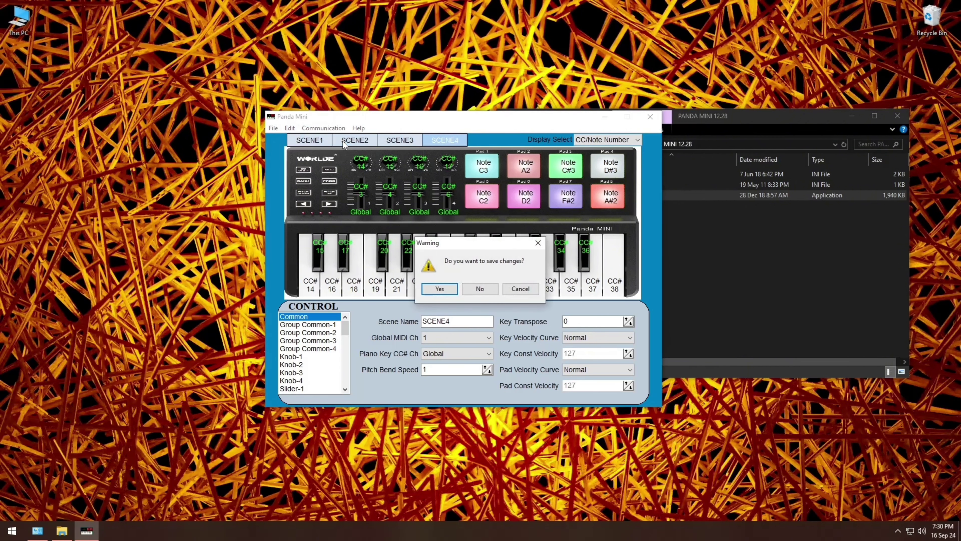
left_click(474, 290)
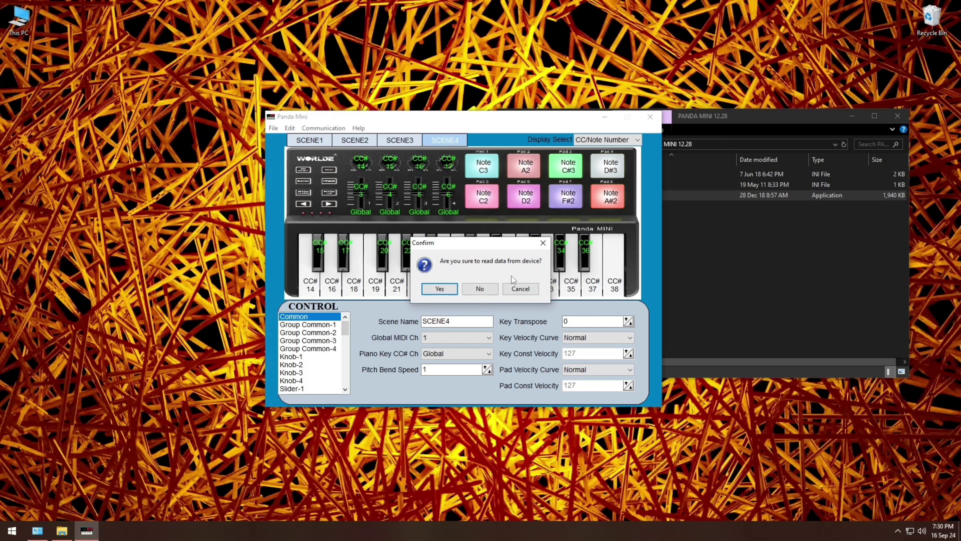
left_click(445, 289)
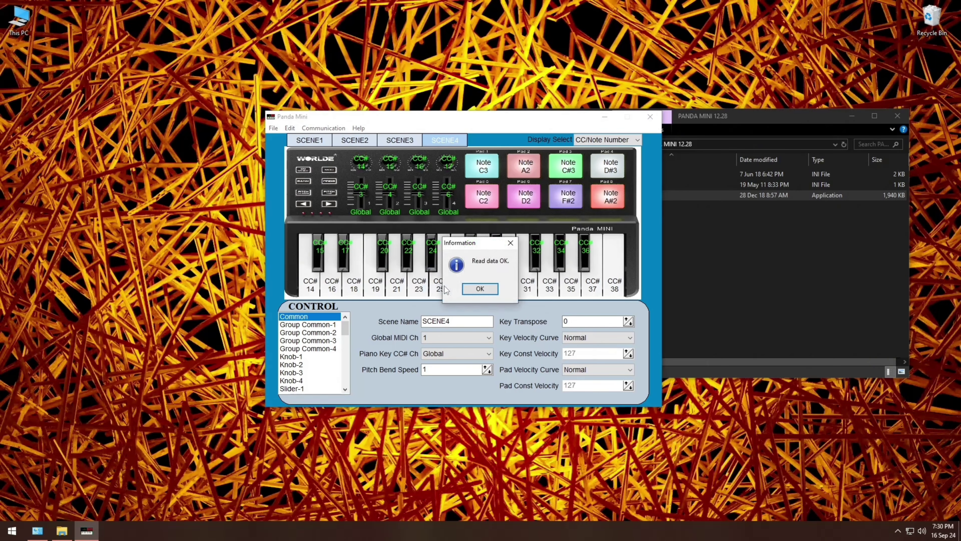
left_click(480, 289)
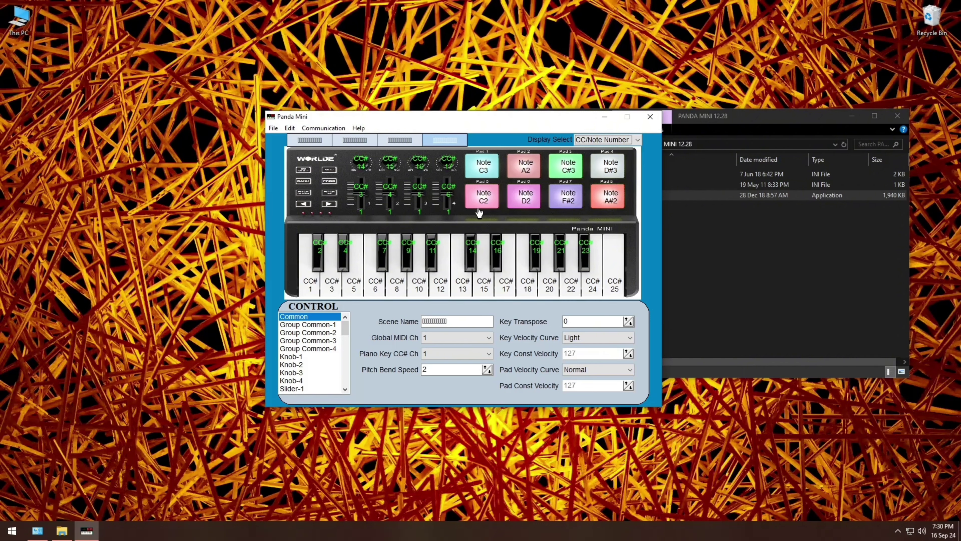
View the settings of Trigger Pad-1 in the fourth scene, including its Pad Behavior options, and return to the first scene.
left_click(486, 171)
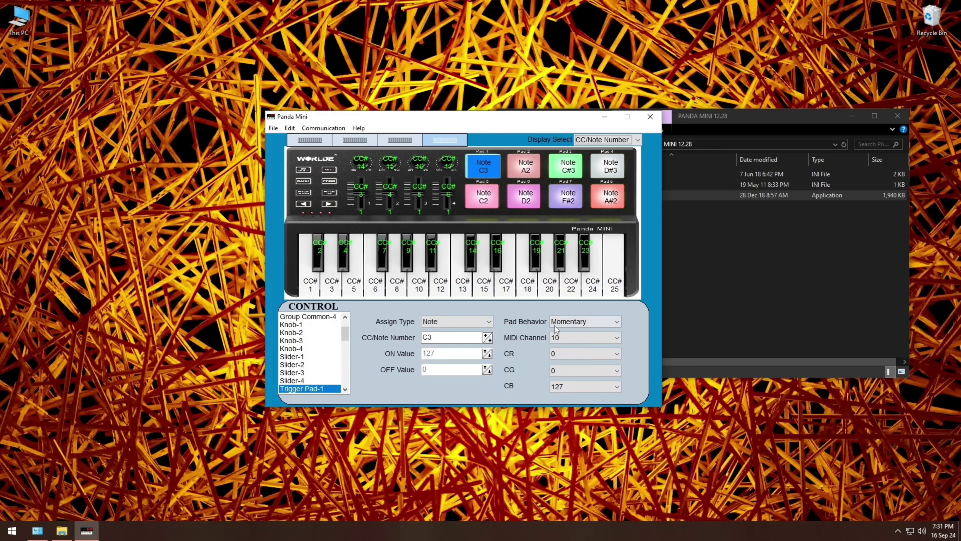
left_click(582, 323)
left_click(582, 322)
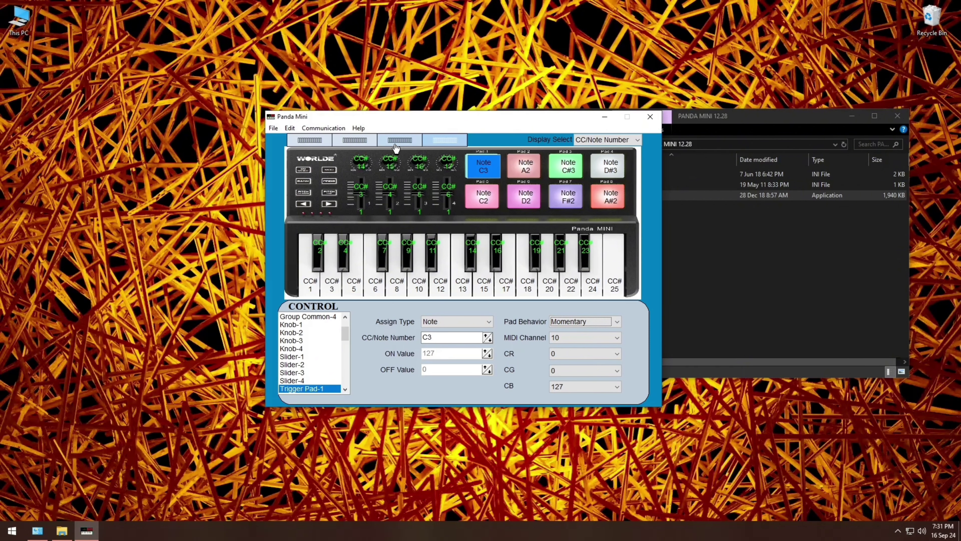
left_click(316, 141)
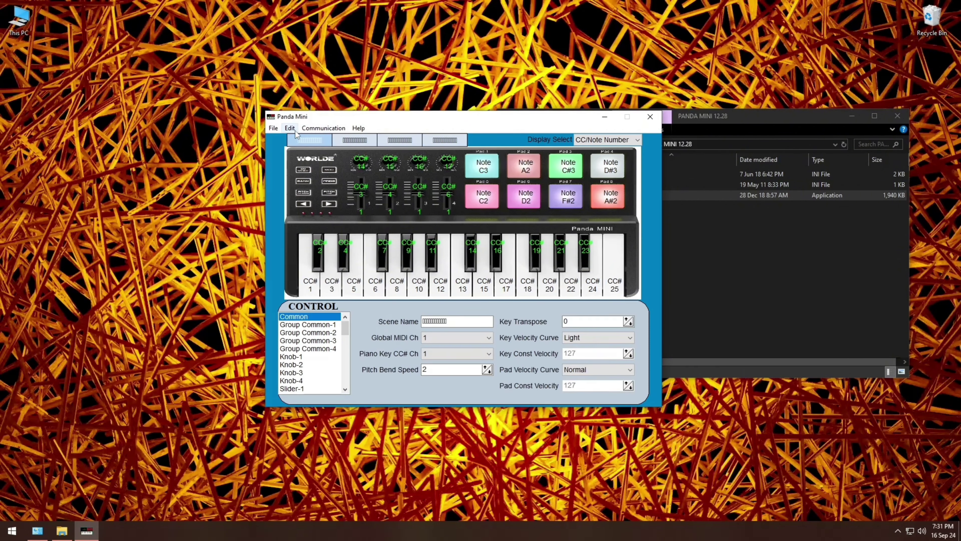
left_click(323, 128)
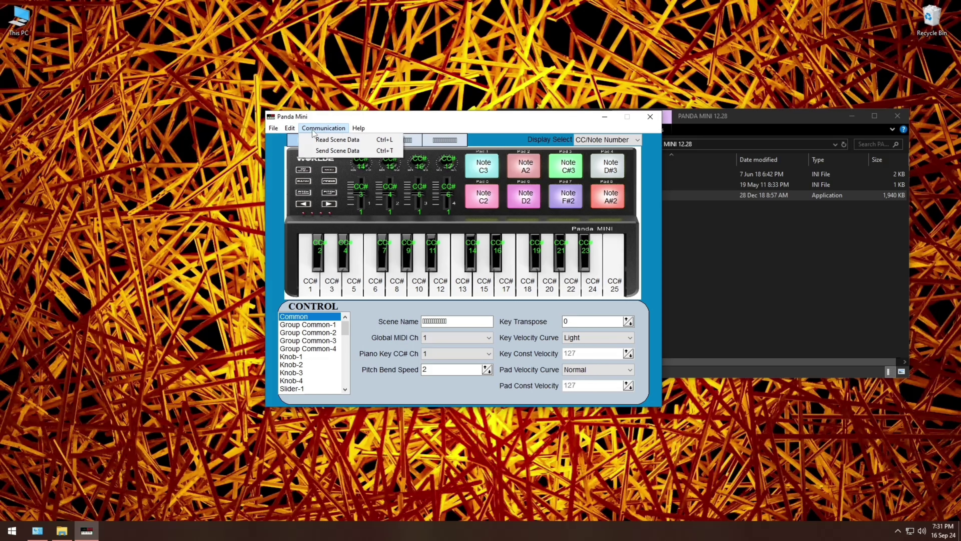
left_click(275, 128)
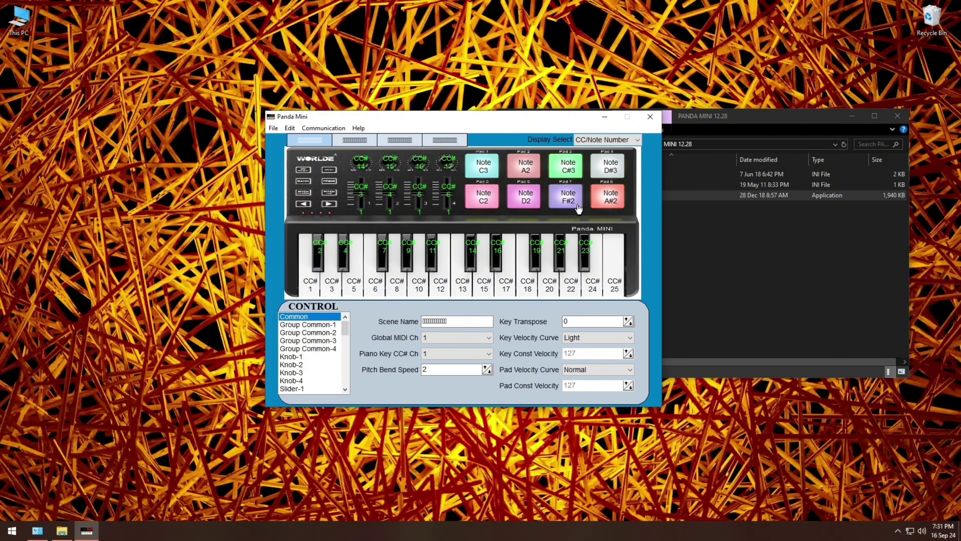
left_click(287, 128)
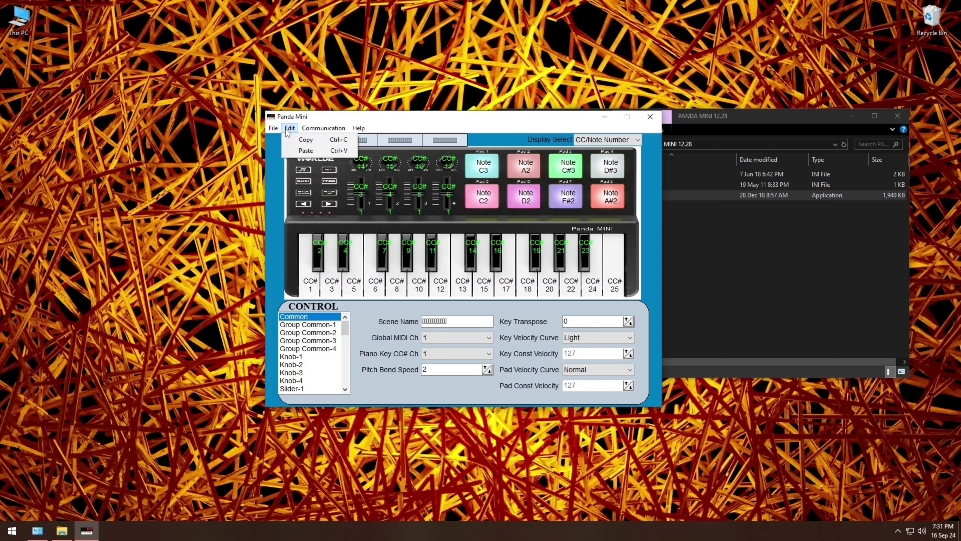
mouse_move(274, 133)
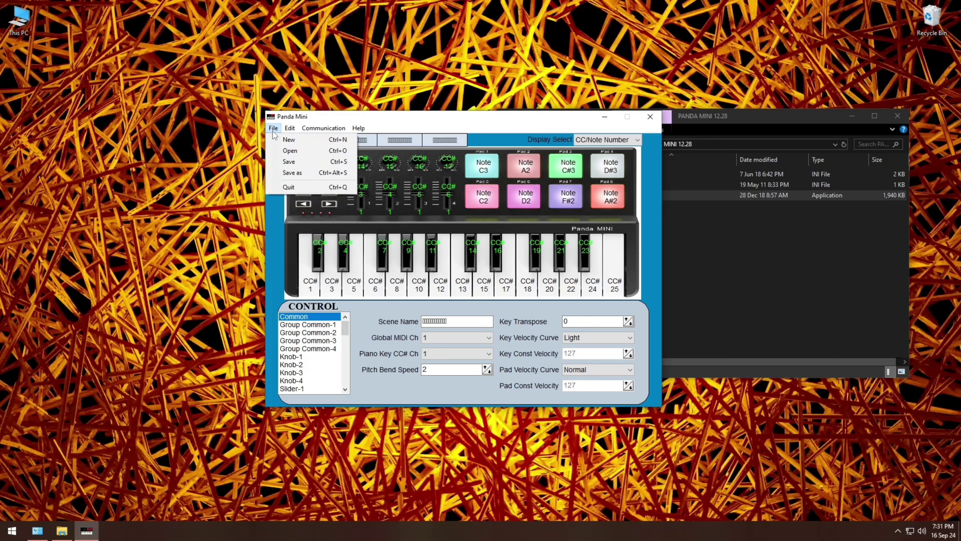
left_click(273, 129)
left_click(602, 141)
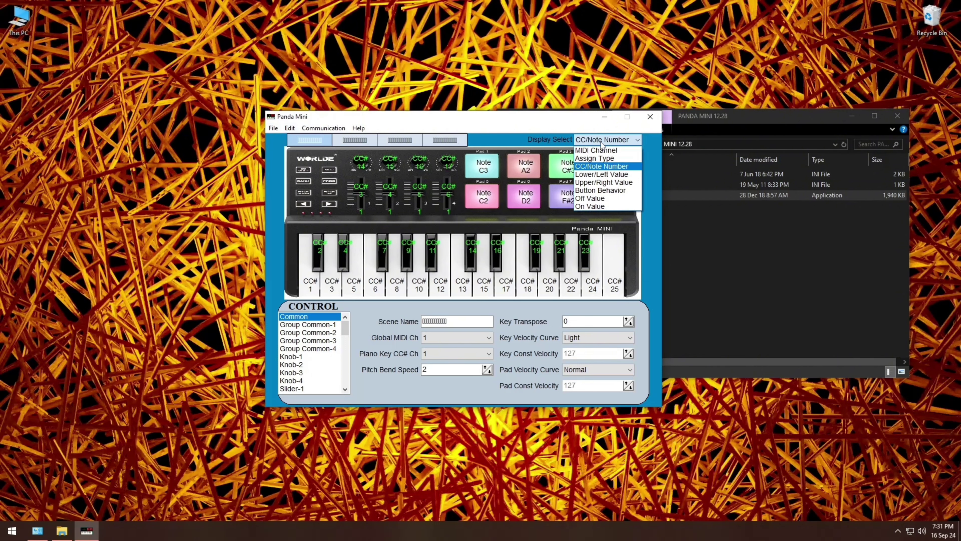
left_click(602, 143)
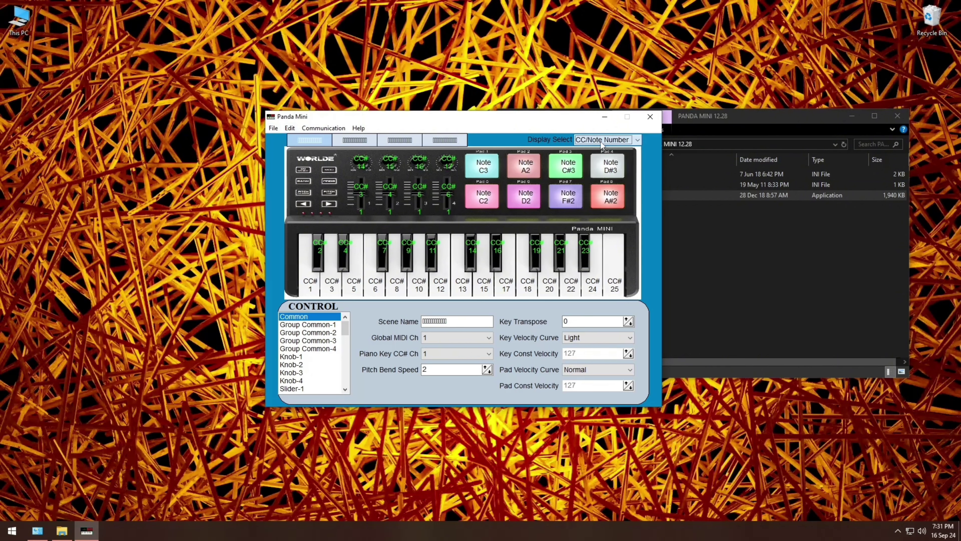
Close the Panda Mini editor and open the Mid_drv\Binary\Drivers\driver folder in Downloads.
left_click(650, 116)
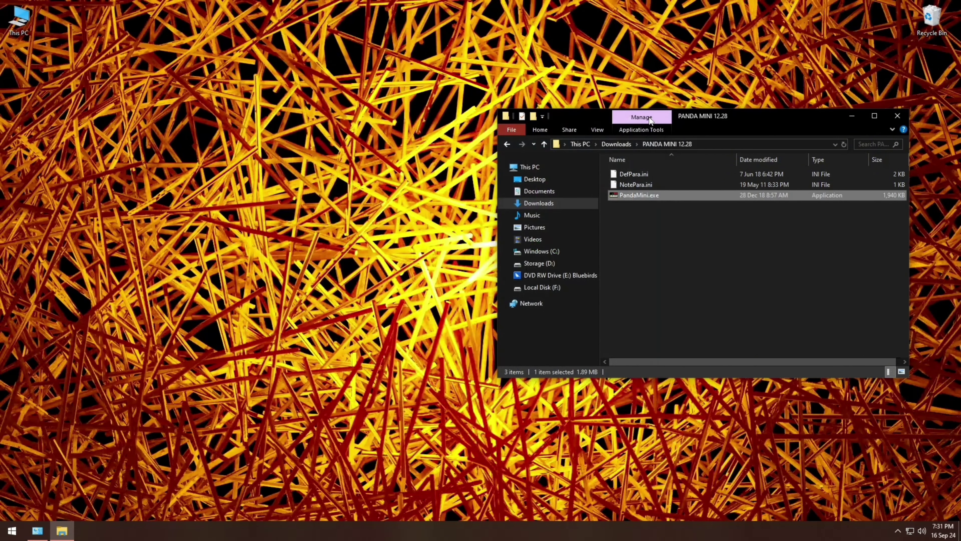
left_click(507, 144)
double_click(686, 280)
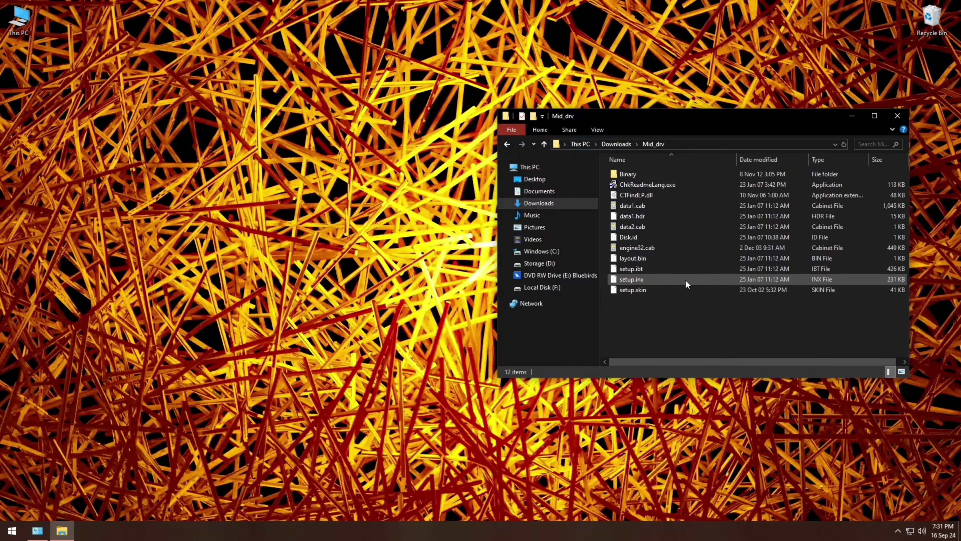
double_click(615, 175)
left_click(615, 175)
double_click(615, 174)
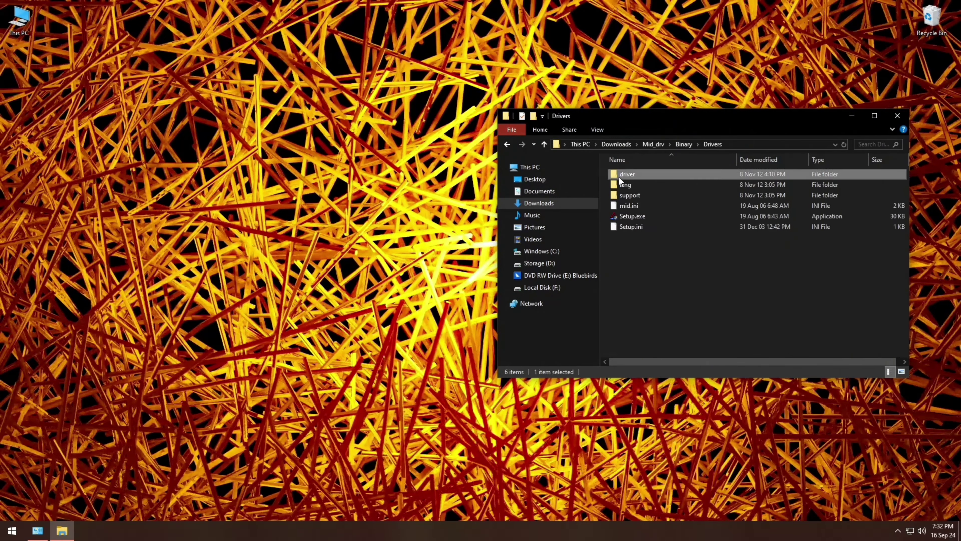
double_click(615, 174)
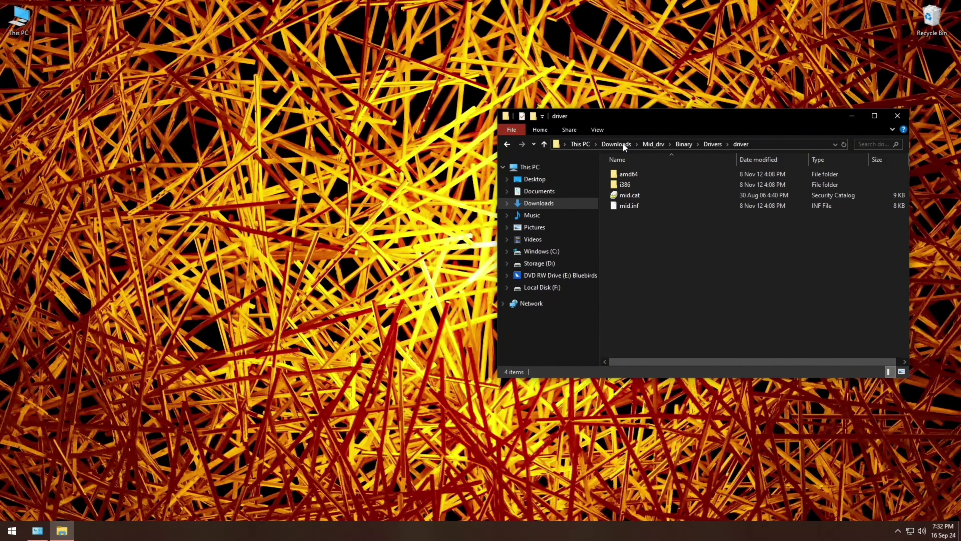
Open Device Manager in Computer Management and select the computer's root entry.
right_click(21, 22)
left_click(38, 42)
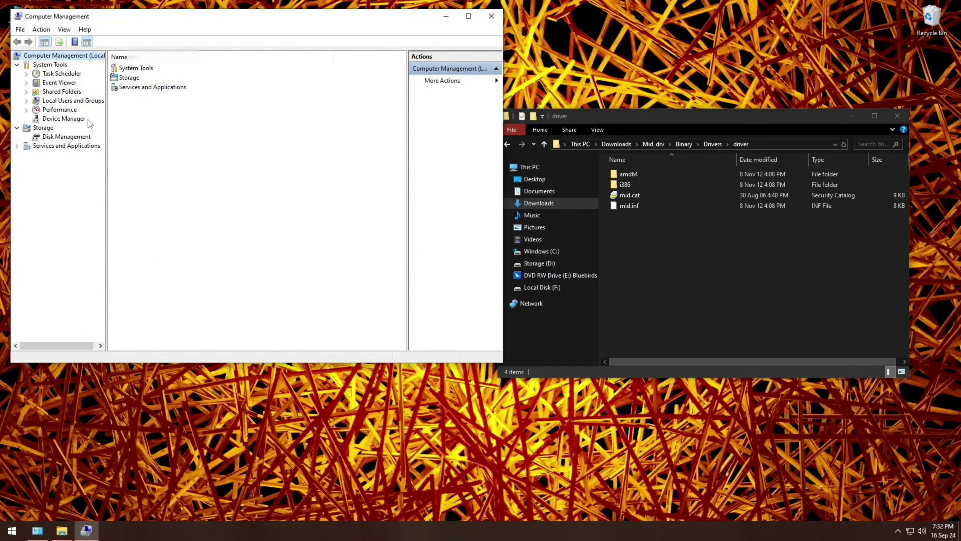
left_click(64, 119)
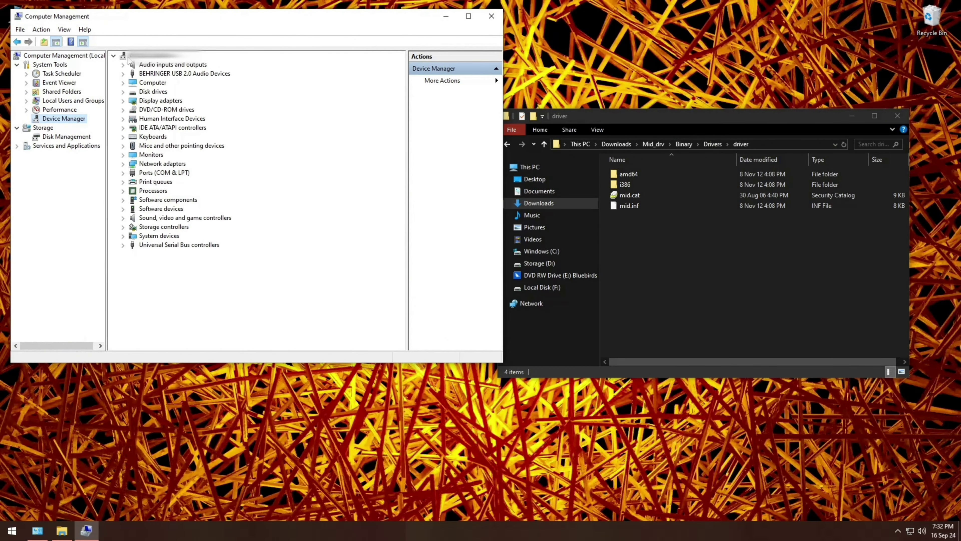
left_click(143, 56)
right_click(128, 57)
left_click(151, 64)
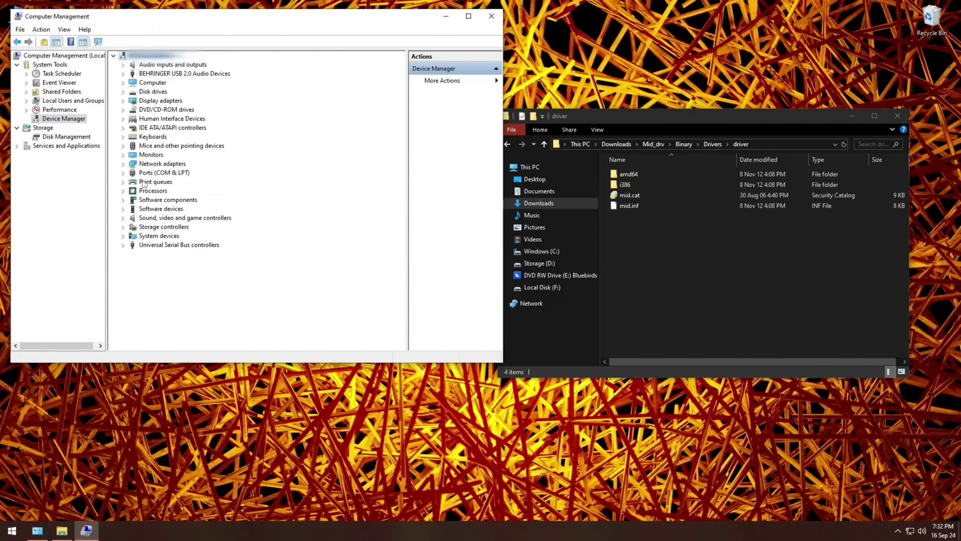
Start the Add Hardware Wizard for the computer and choose to install hardware manually selected from a list.
left_click(20, 29)
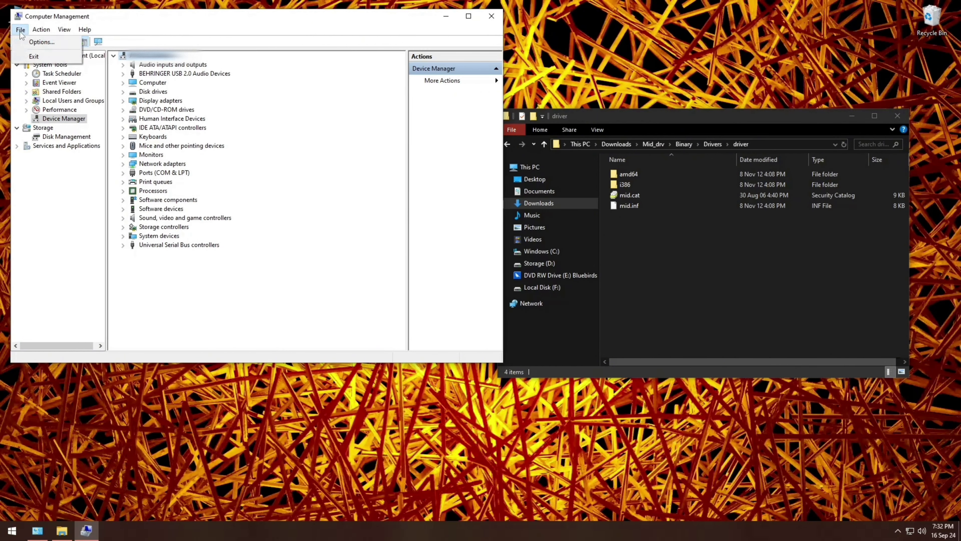
mouse_move(41, 29)
left_click(57, 53)
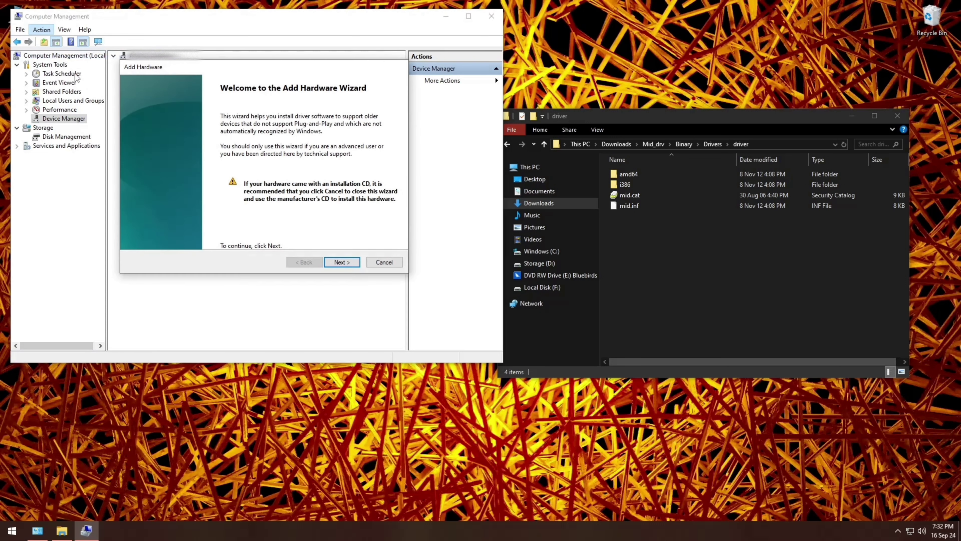
left_click(340, 263)
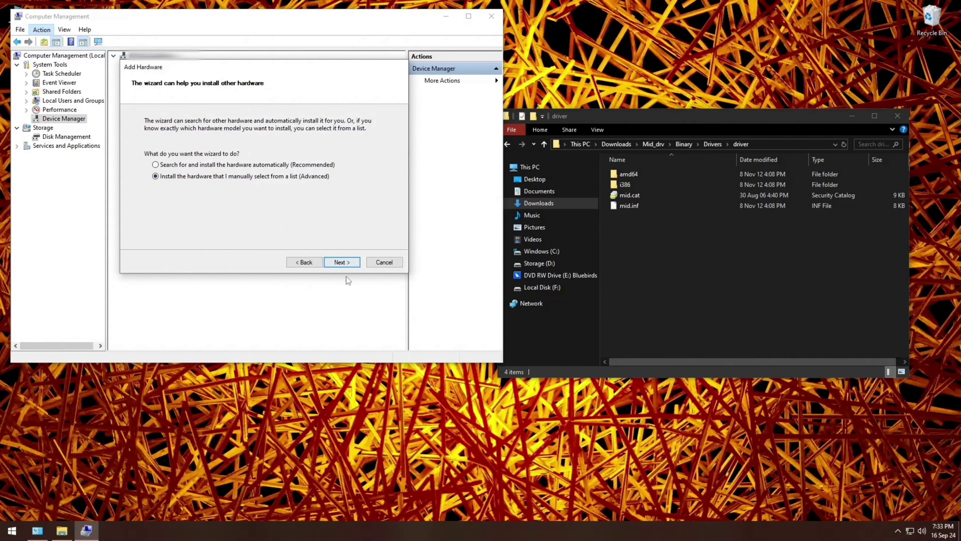
left_click(341, 262)
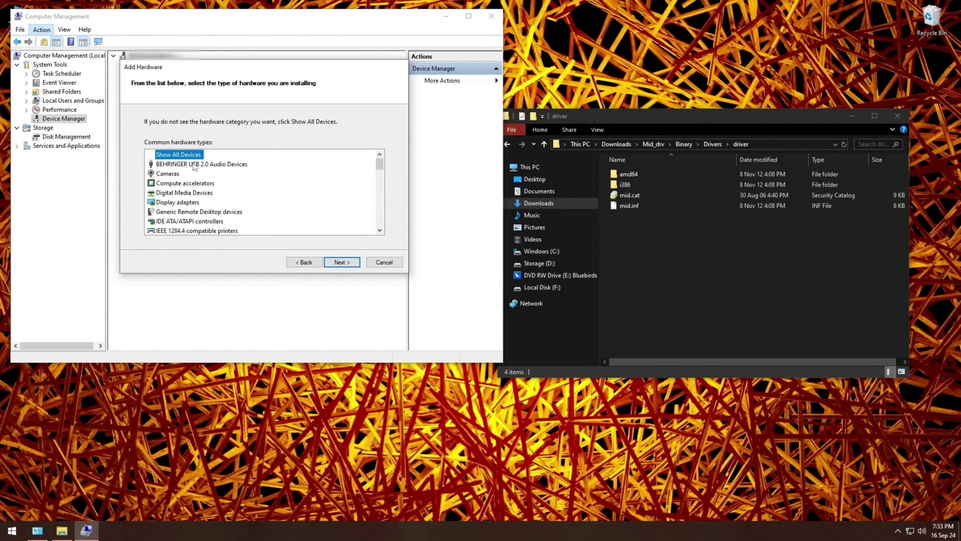
Look through the common hardware types for a category that suits the MIDI controller.
scroll(315, 190, "down", 8)
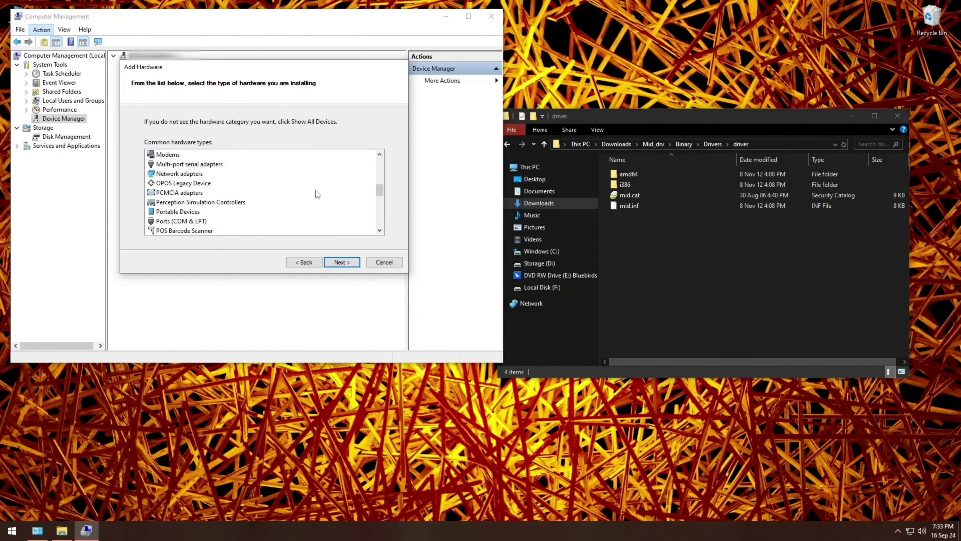
scroll(315, 190, "down", 7)
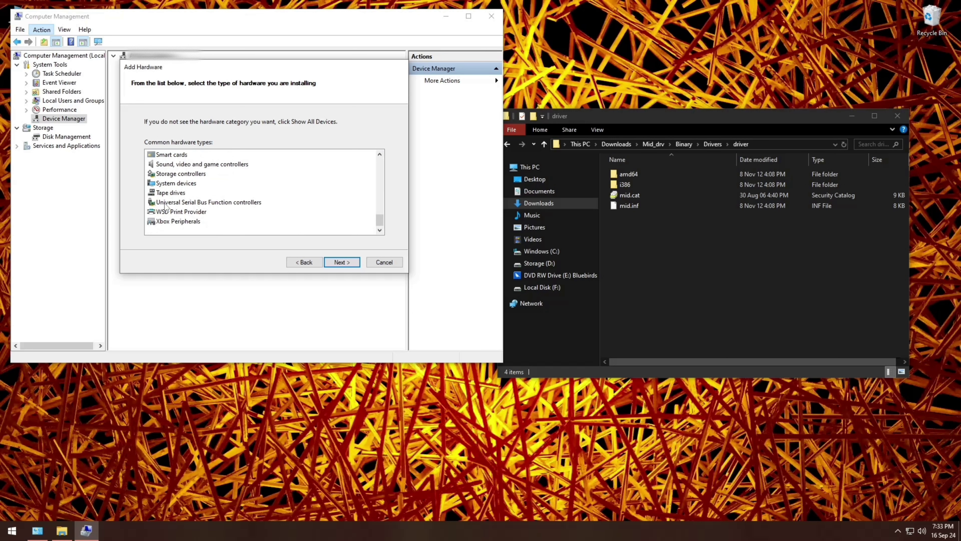
scroll(166, 207, "up", 1)
left_click(179, 192)
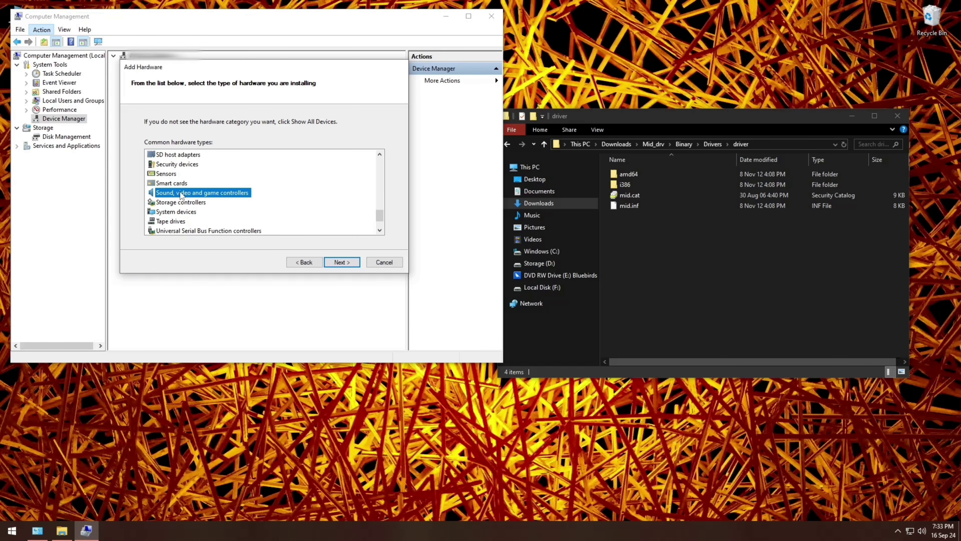
scroll(180, 190, "up", 1)
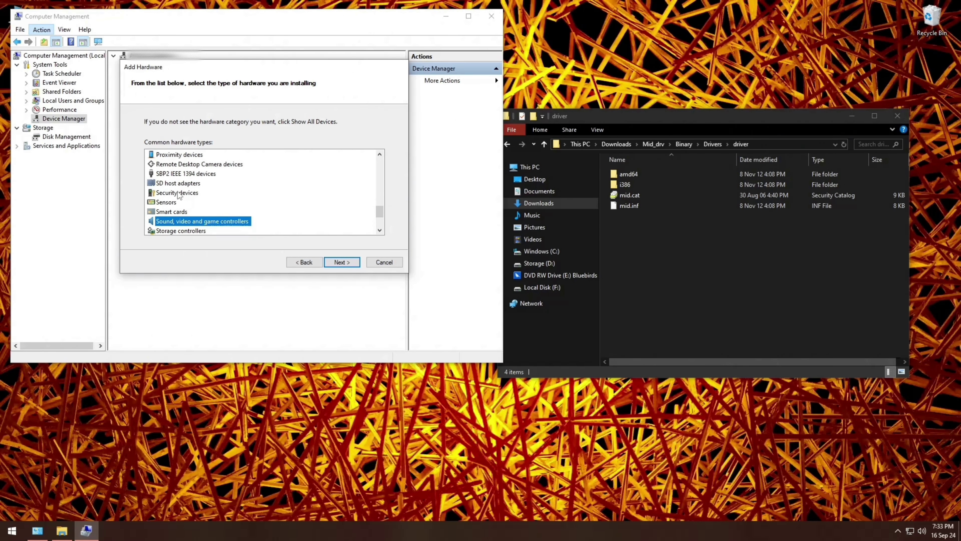
scroll(177, 183, "up", 1)
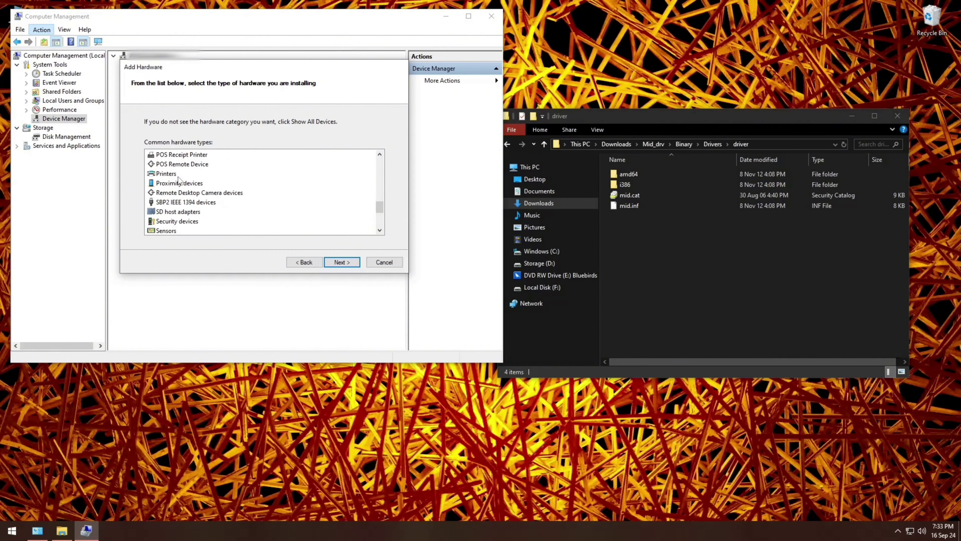
scroll(170, 175, "up", 1)
scroll(171, 175, "up", 1)
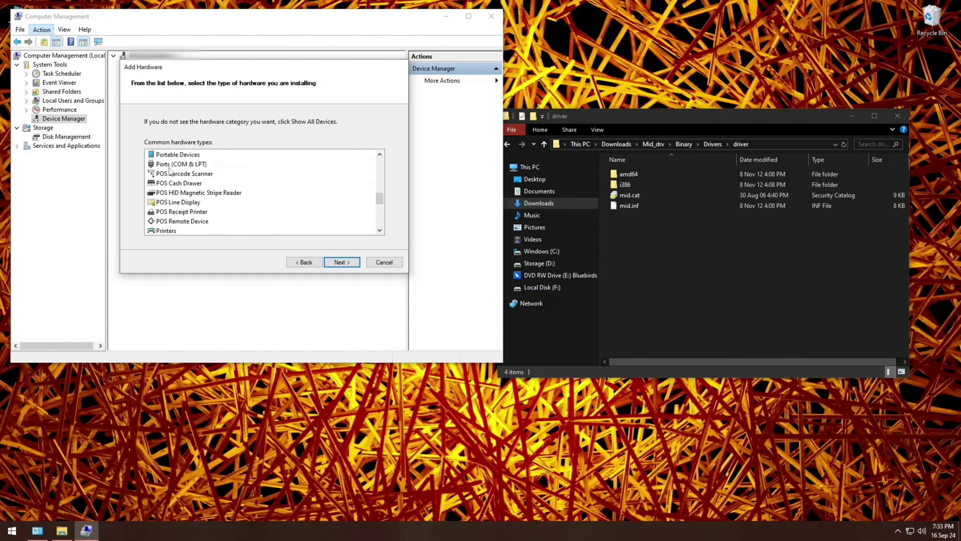
scroll(177, 175, "up", 2)
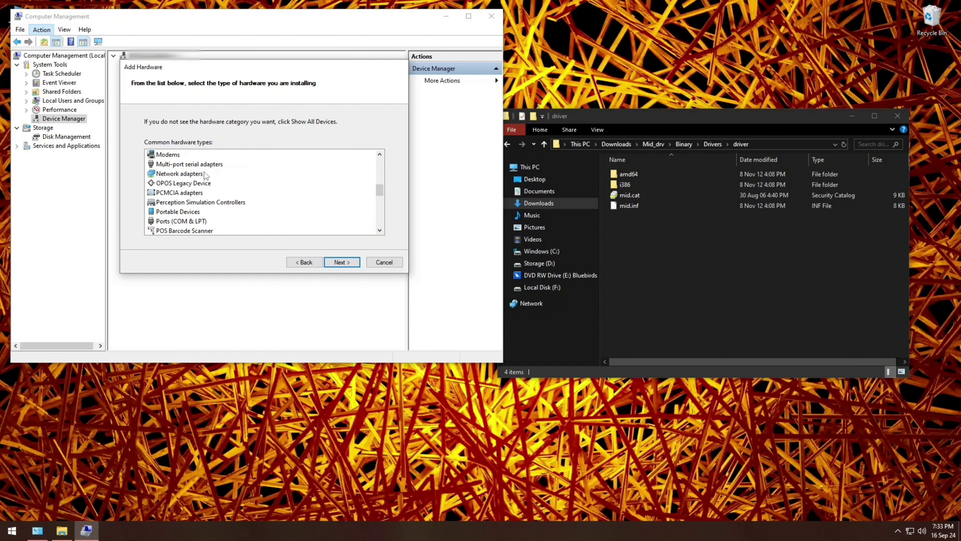
scroll(202, 168, "up", 3)
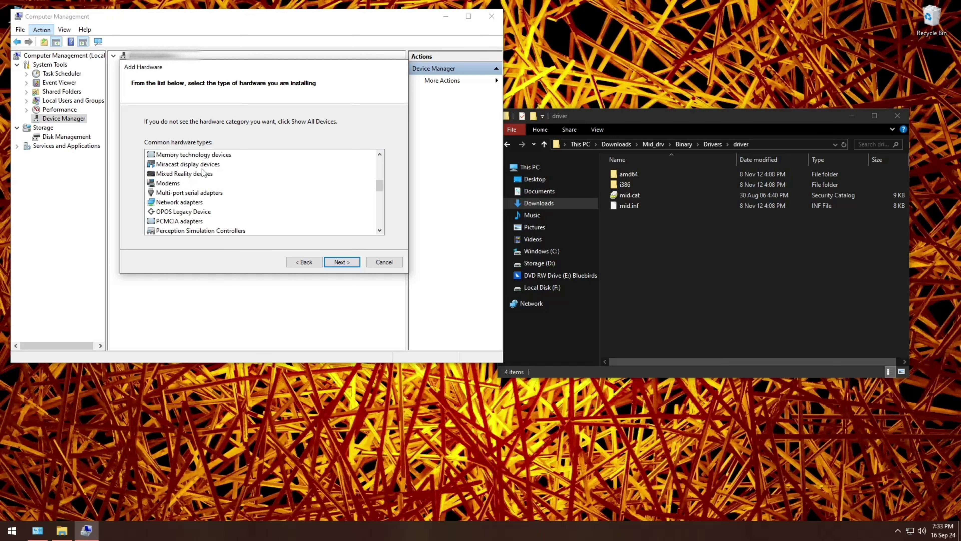
scroll(204, 169, "up", 2)
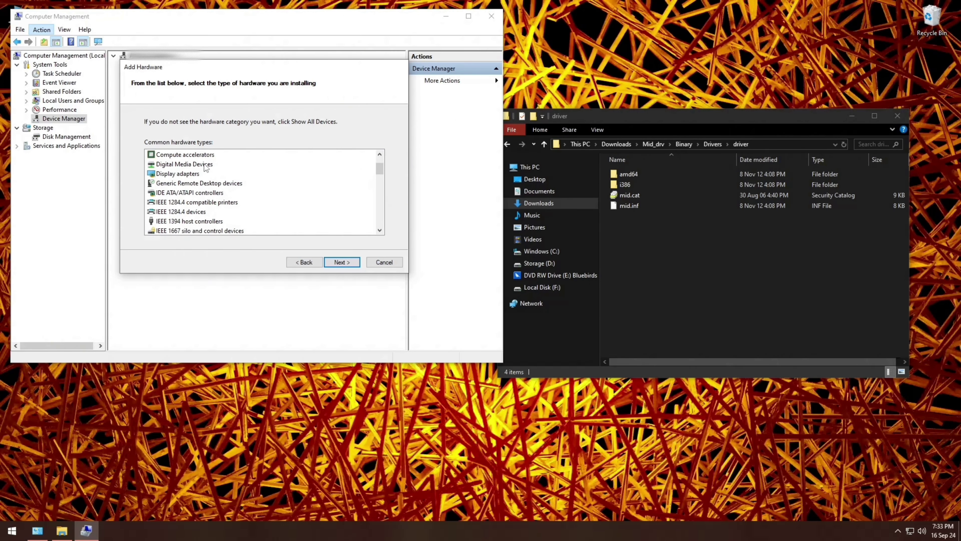
scroll(204, 203, "down", 2)
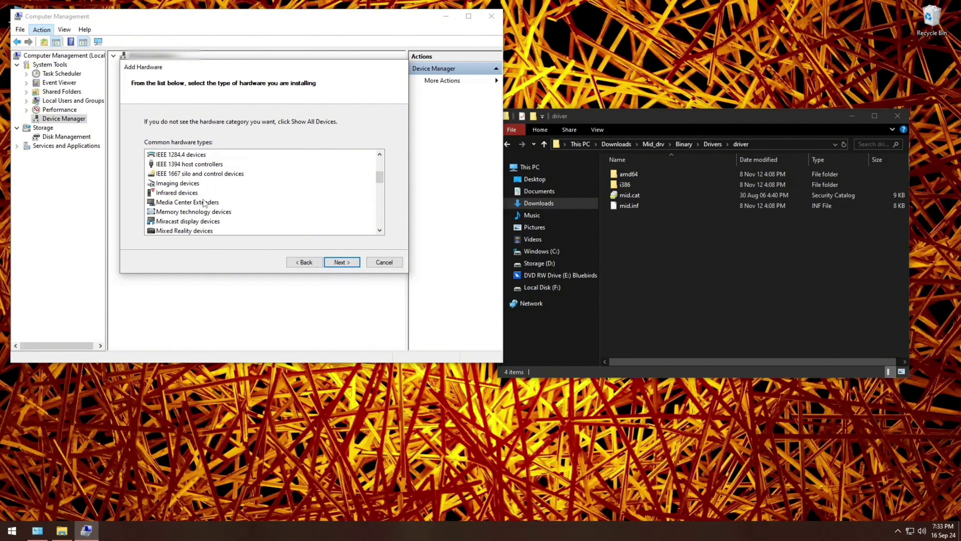
scroll(204, 204, "down", 6)
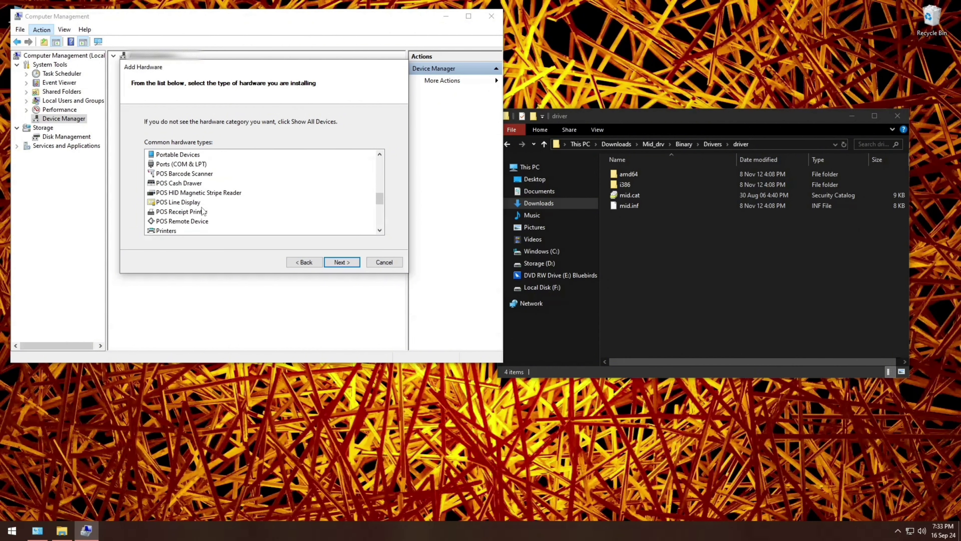
scroll(197, 211, "down", 3)
Set the hardware type to Sound, video and game controllers and choose to install the driver from a disk.
left_click(193, 221)
scroll(193, 212, "down", 1)
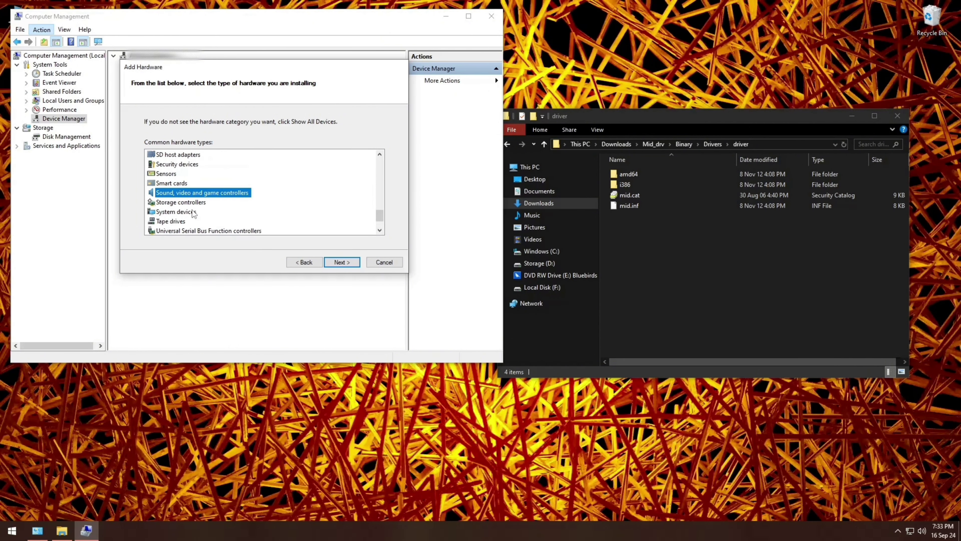
left_click(337, 262)
left_click(363, 227)
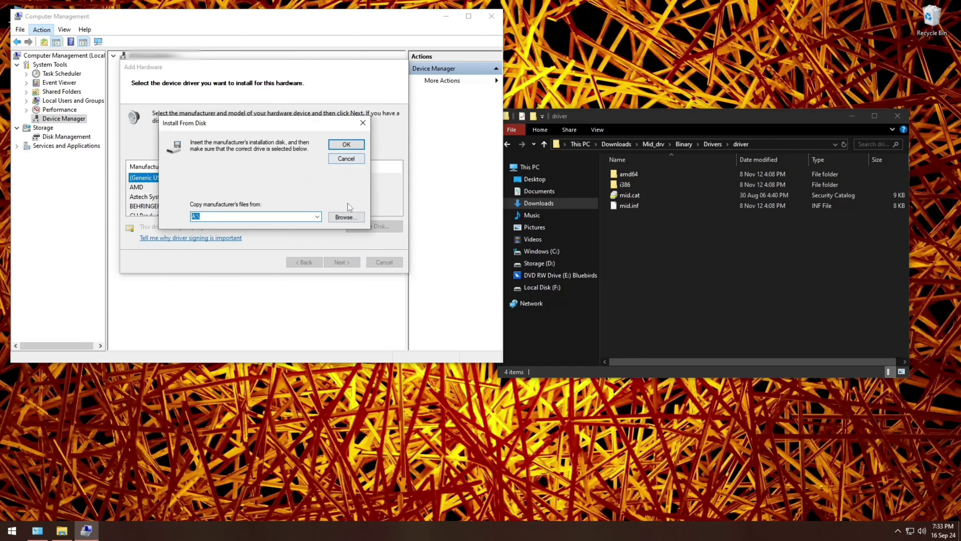
Try to load mid.inf from the driver folder as the driver source, checking the amd64 folder's contents as well.
left_click(336, 220)
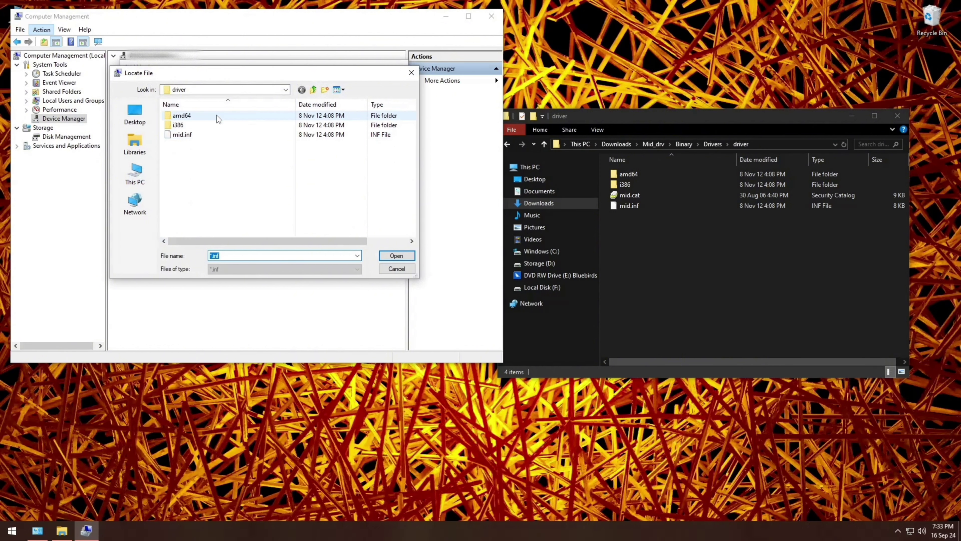
left_click(219, 138)
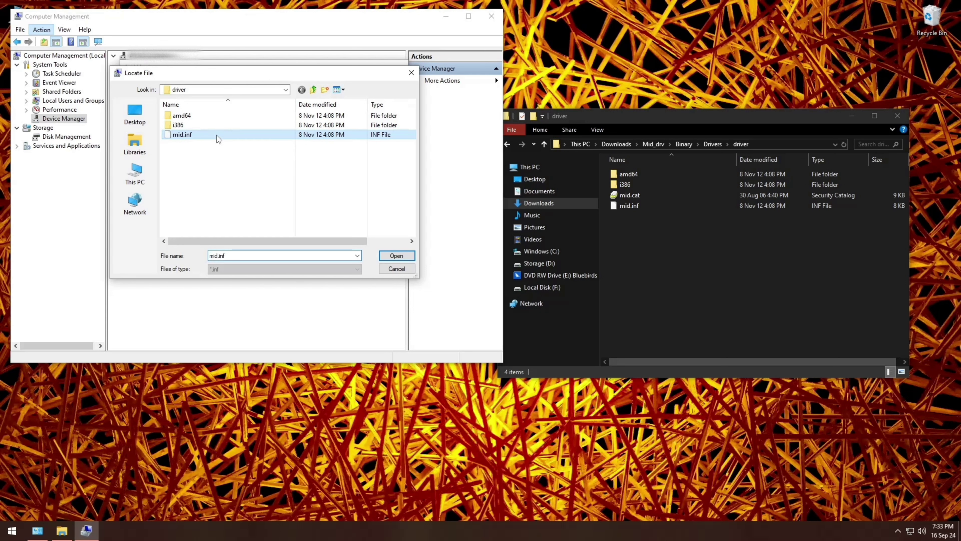
left_click(630, 177)
double_click(630, 177)
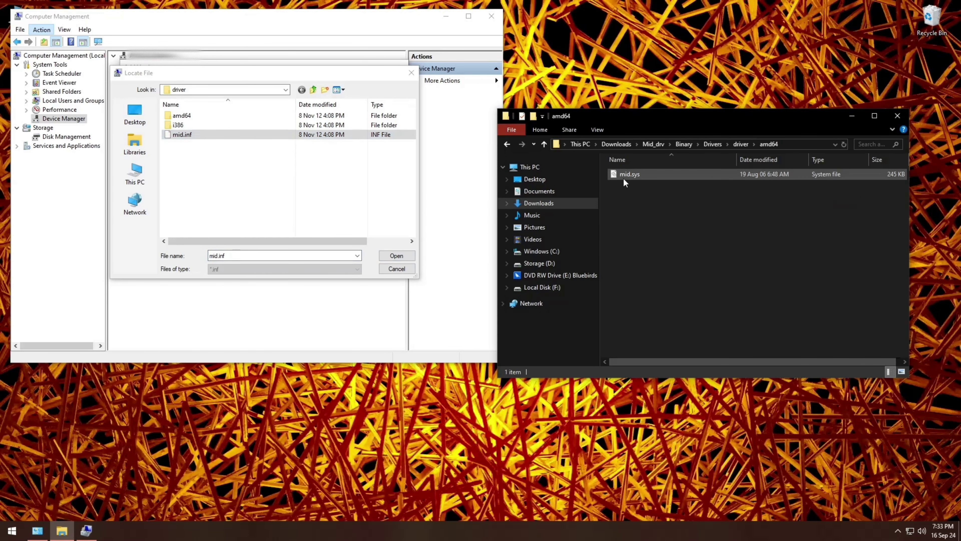
left_click(506, 145)
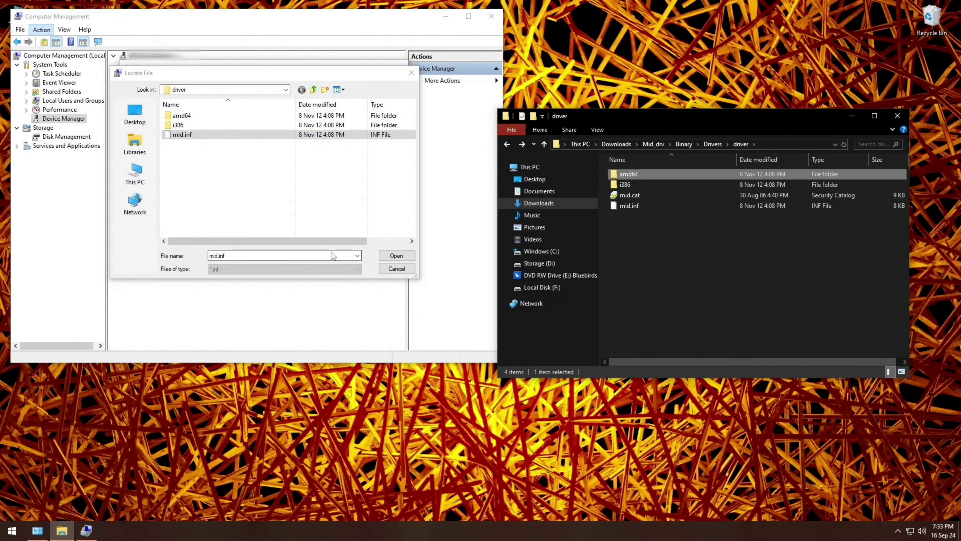
left_click(405, 256)
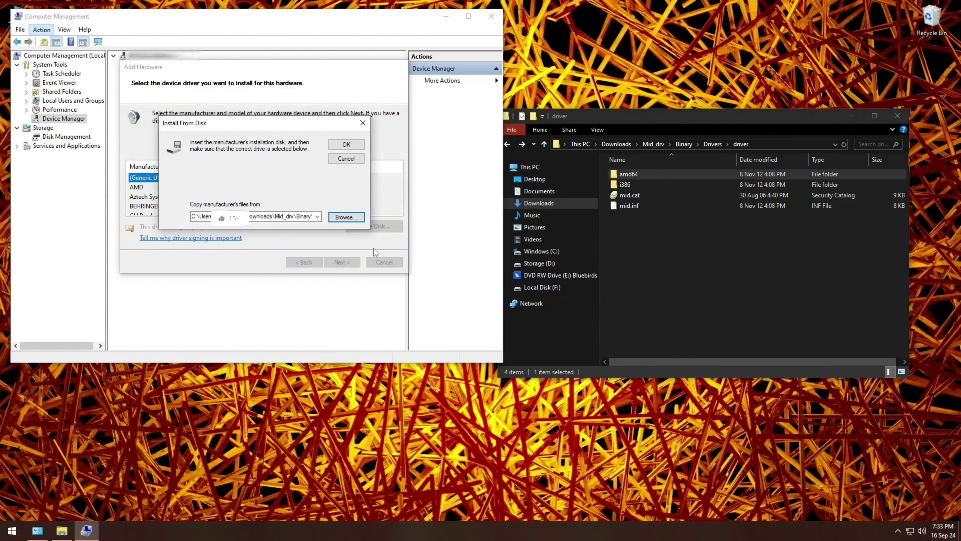
left_click(346, 145)
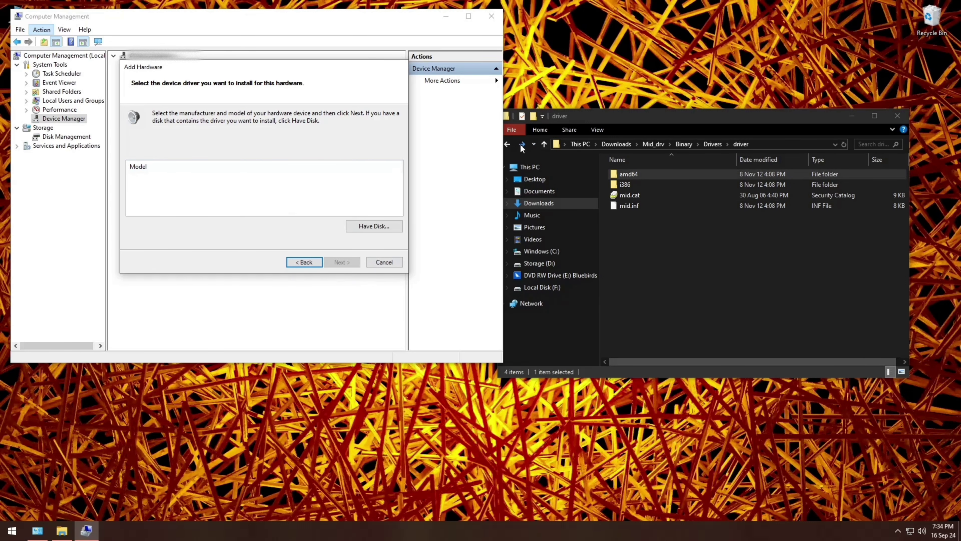
Examine the Drivers, DS9Inst and MasterInst\DS9\Xmidi folders under Mid_drv\Binary for other driver files.
left_click(507, 144)
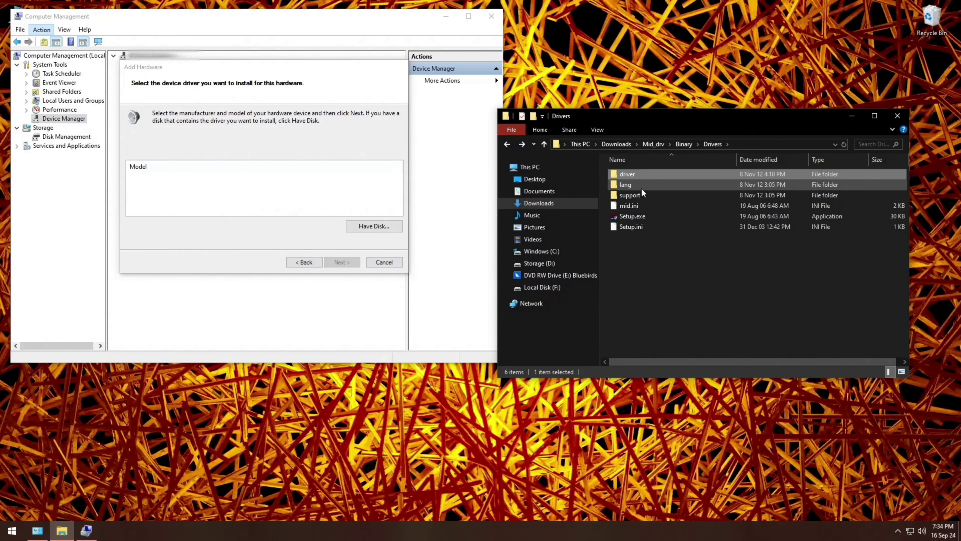
left_click(506, 147)
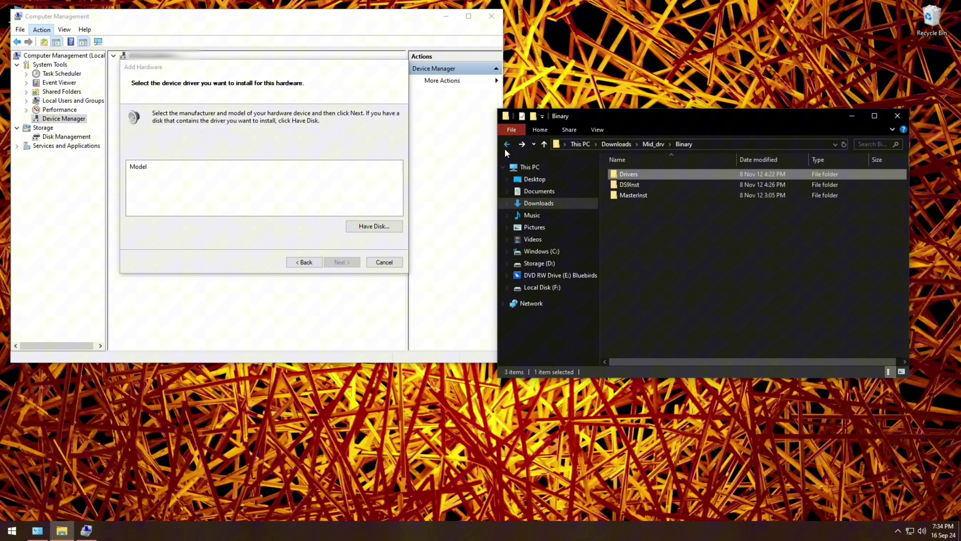
double_click(669, 184)
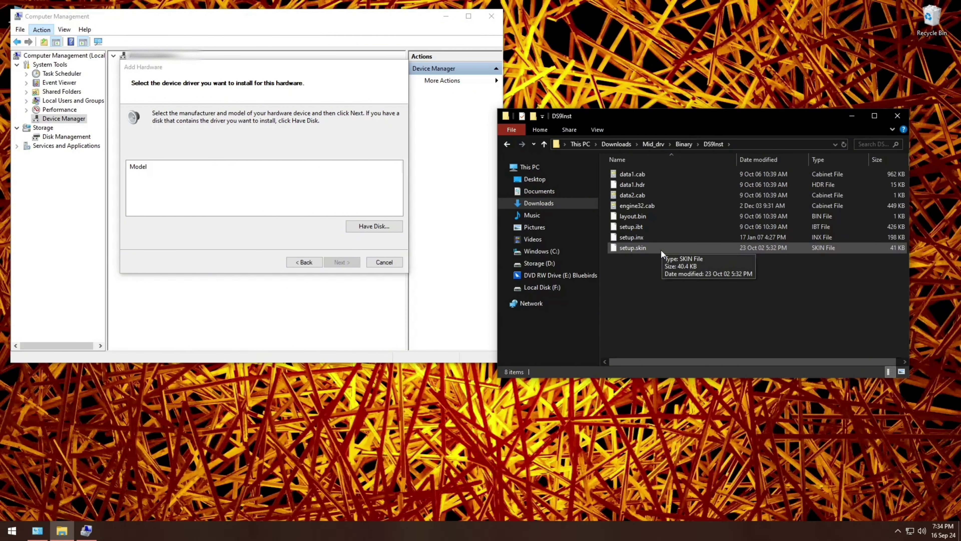
left_click(507, 144)
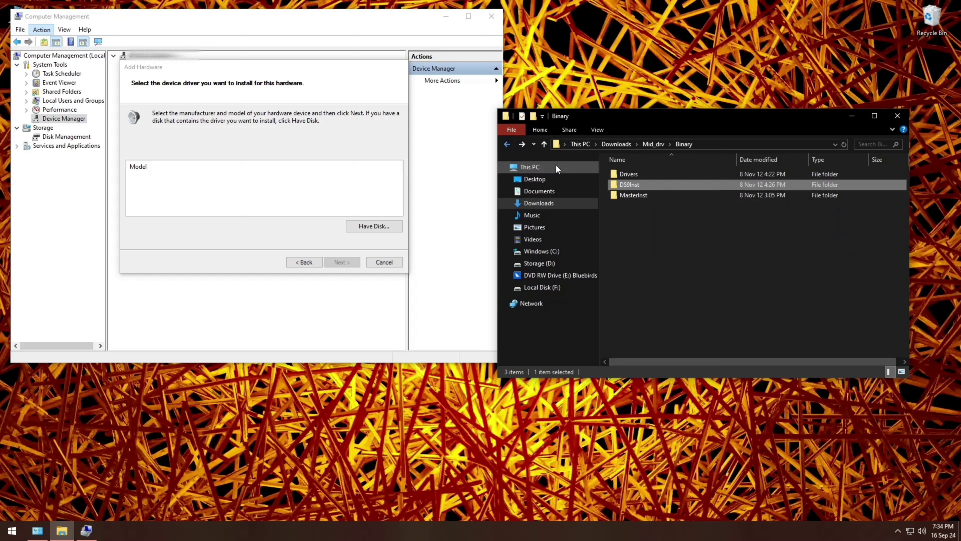
double_click(651, 198)
double_click(644, 174)
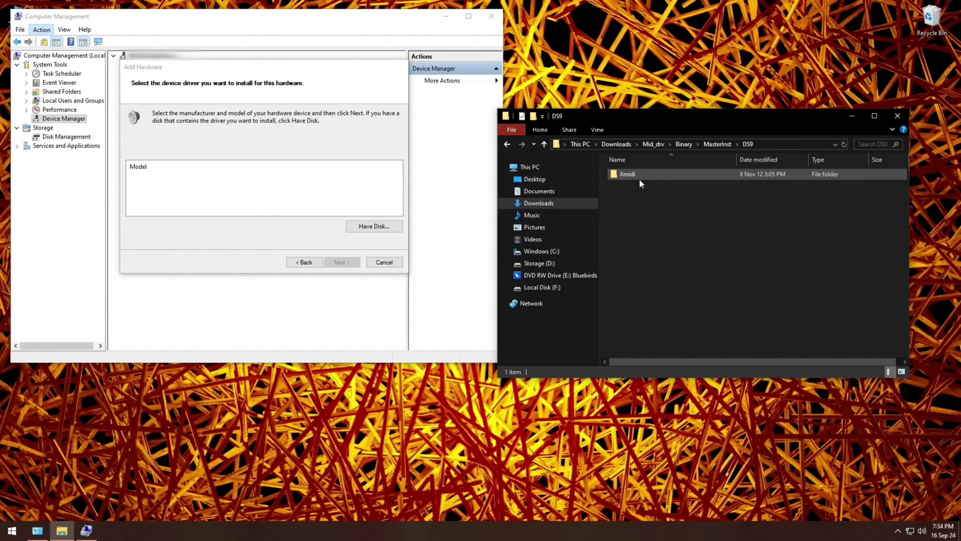
double_click(632, 177)
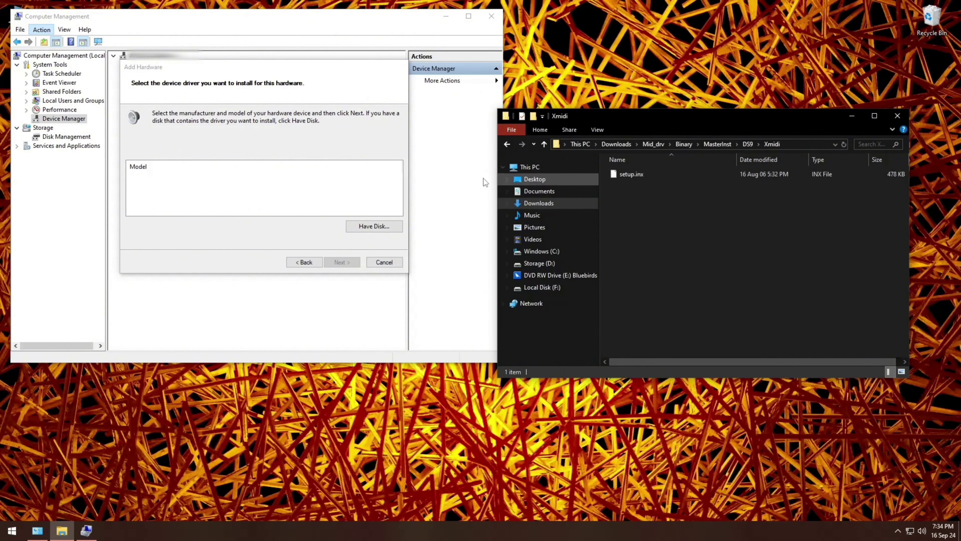
Cancel the Add Hardware Wizard and close both Computer Management and the Xmidi folder window.
left_click(385, 262)
left_click(489, 17)
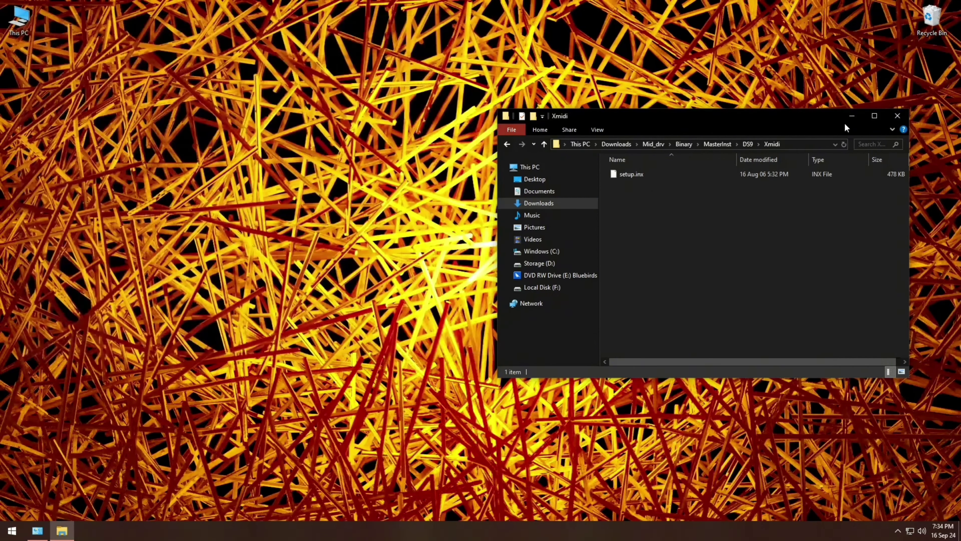
left_click(898, 118)
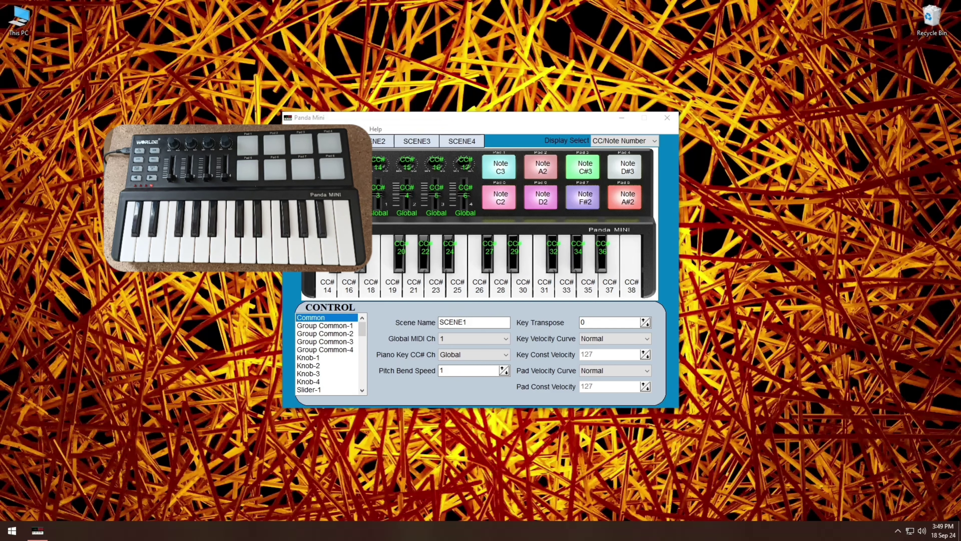
Read the scene data from the connected device into the editor and acknowledge the completed transfer.
left_click(360, 128)
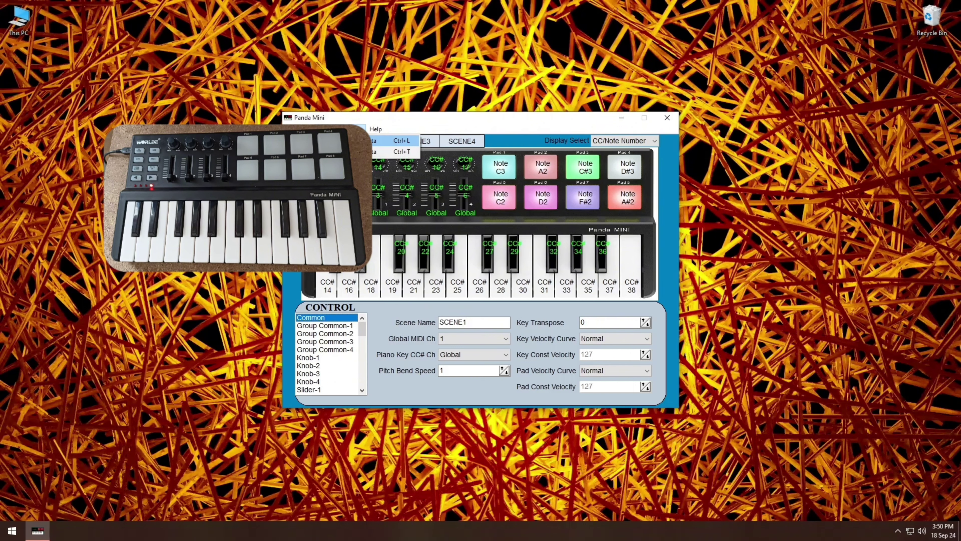
left_click(361, 140)
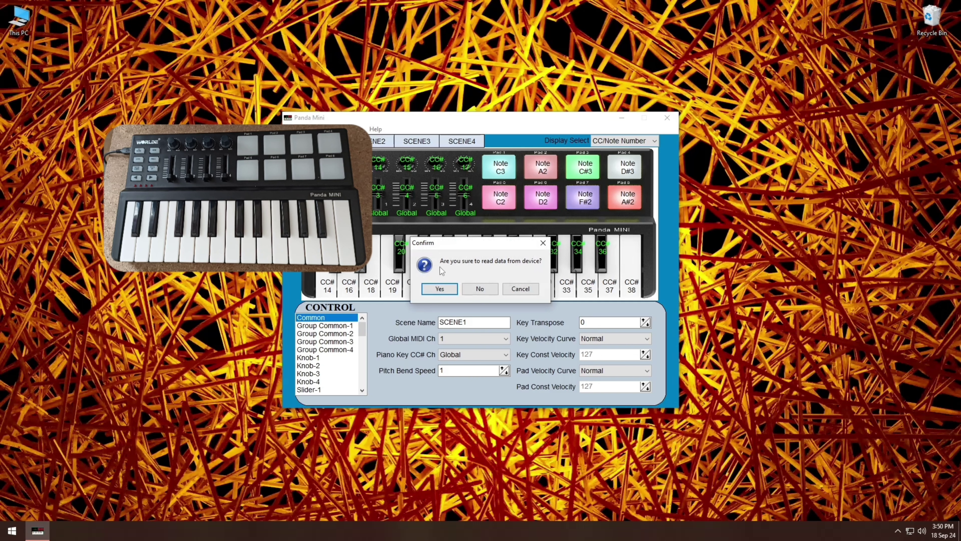
left_click(440, 289)
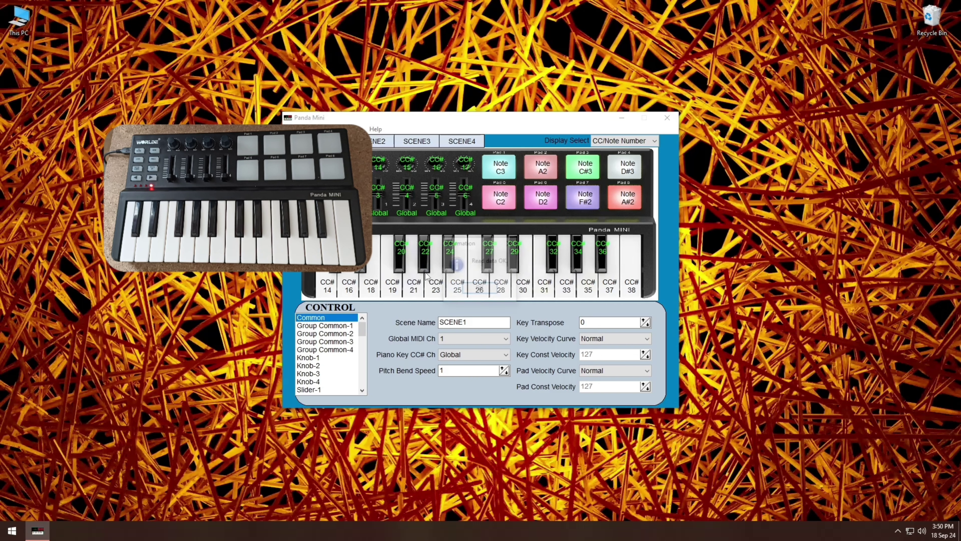
left_click(478, 290)
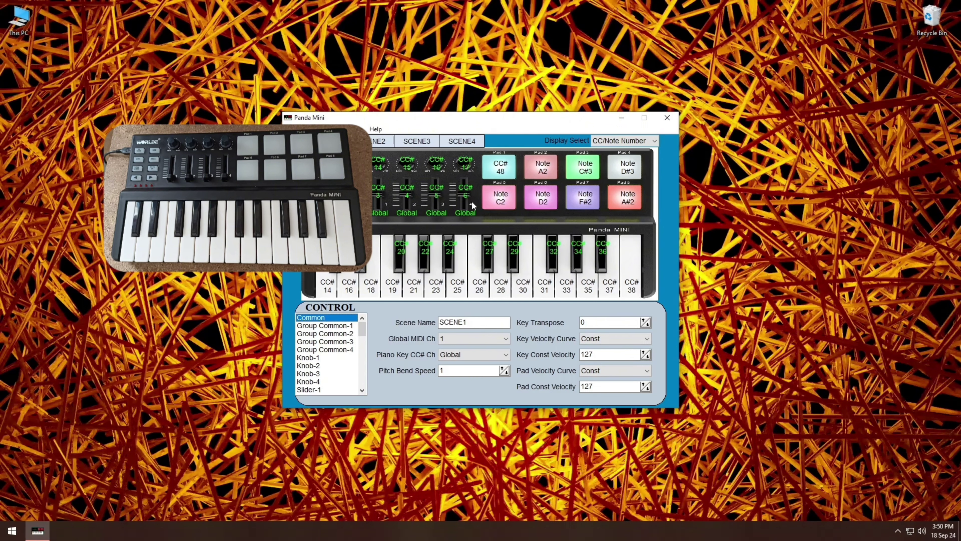
Inspect the settings of Group Common-1, Slider-1 and Trigger Pad-1, including Slider-1's upper value and the pad's MIDI channel options.
left_click(383, 210)
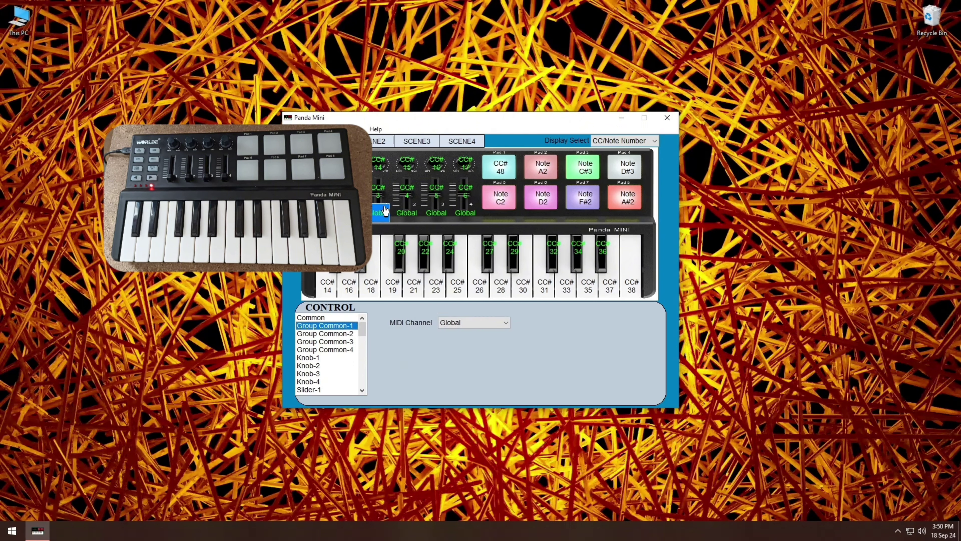
left_click(380, 192)
left_click_drag(454, 354, 435, 354)
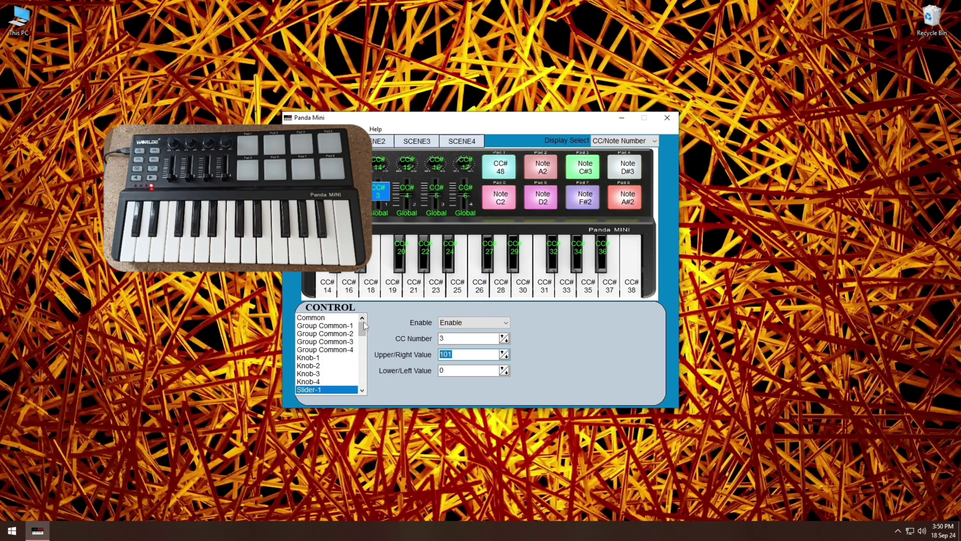
left_click(503, 177)
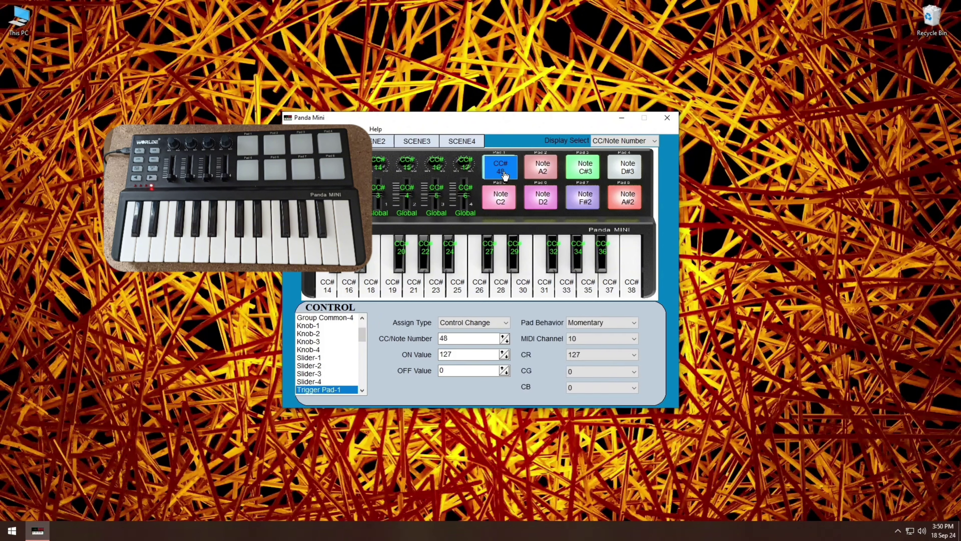
left_click(579, 341)
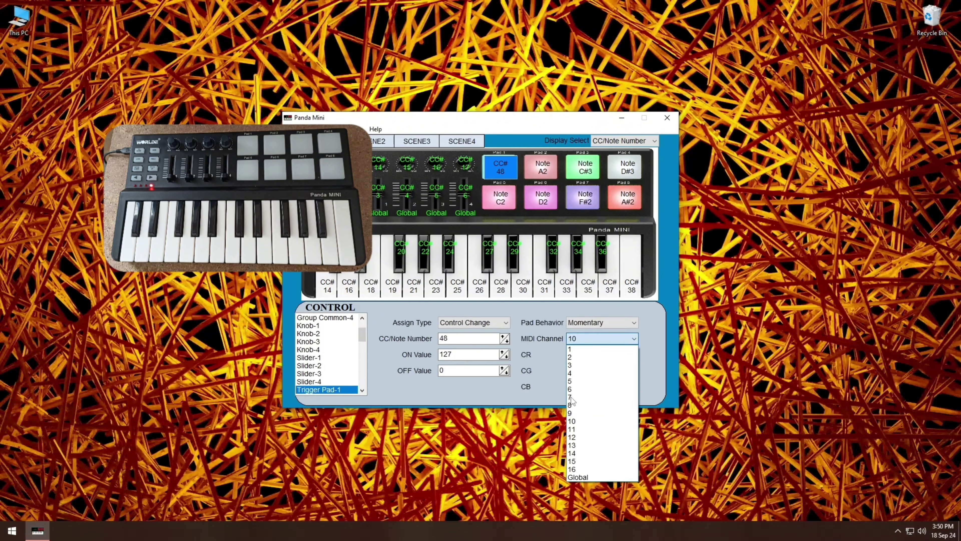
left_click(573, 423)
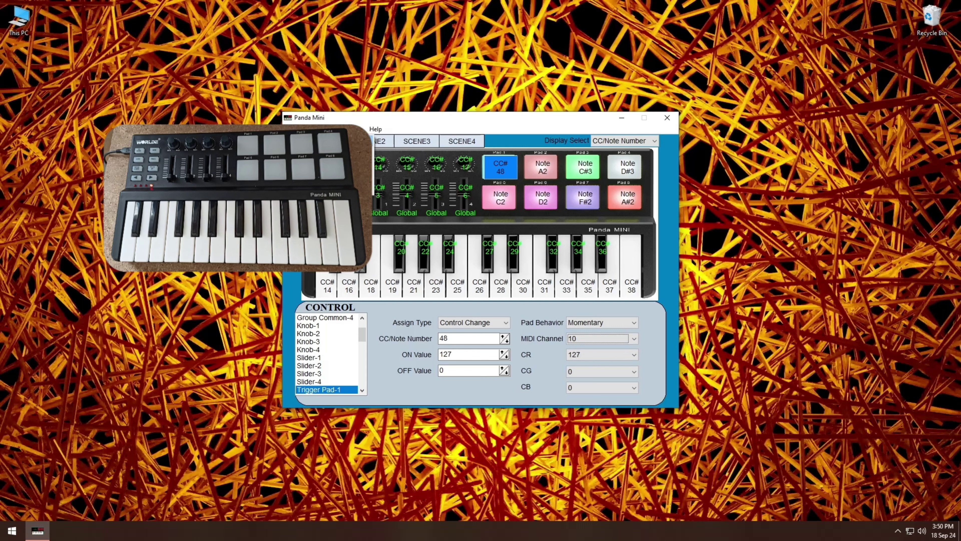
Return the scene data to its default assignments and check the MIDI channel options of Group Common-4.
left_click(356, 129)
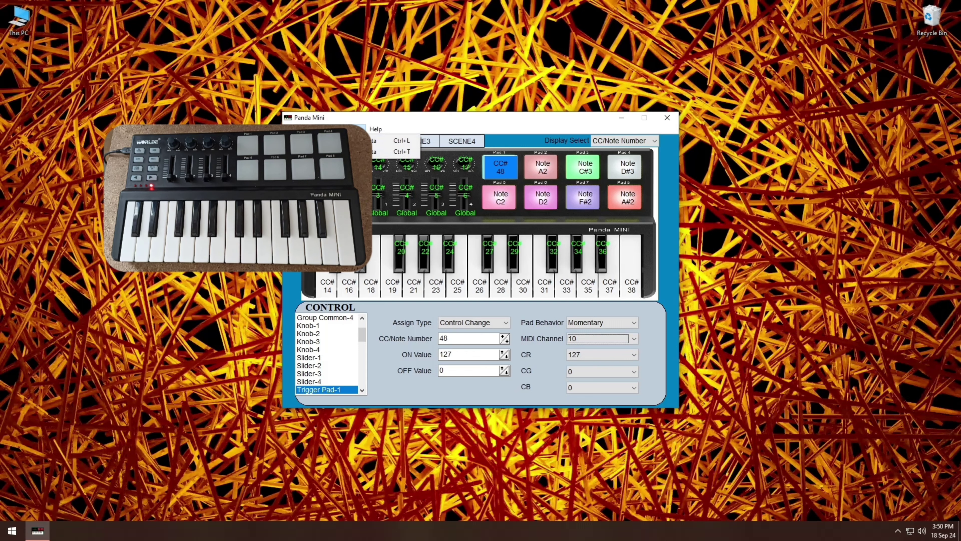
left_click(356, 141)
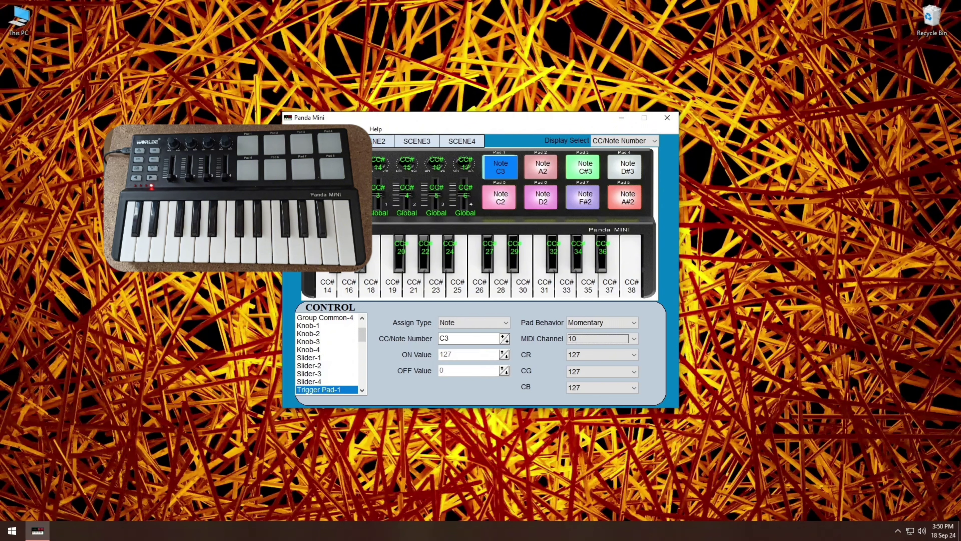
left_click(314, 319)
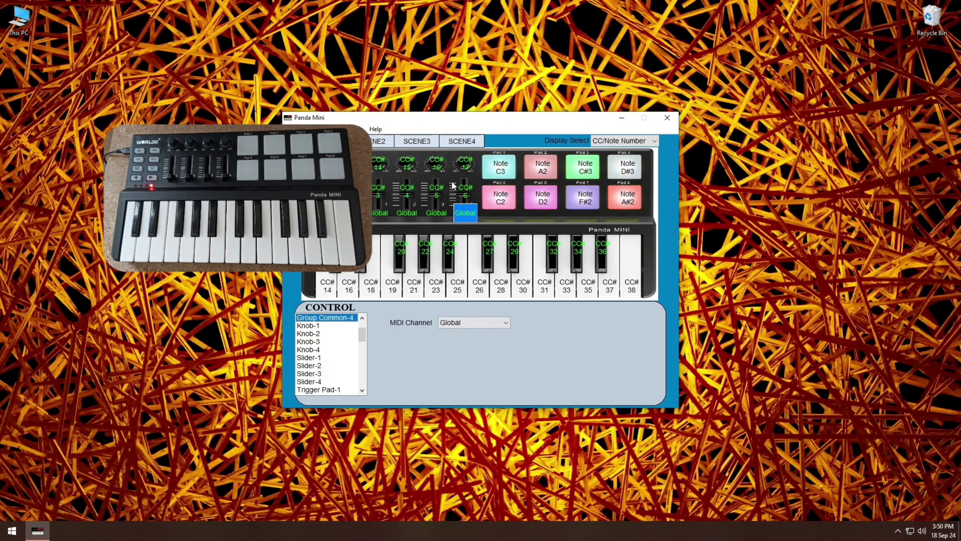
left_click(468, 326)
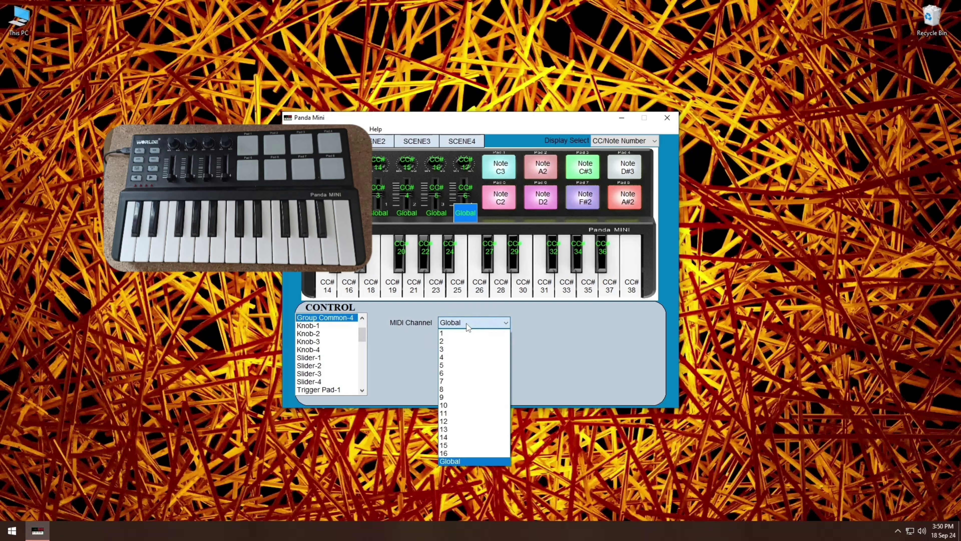
left_click(450, 326)
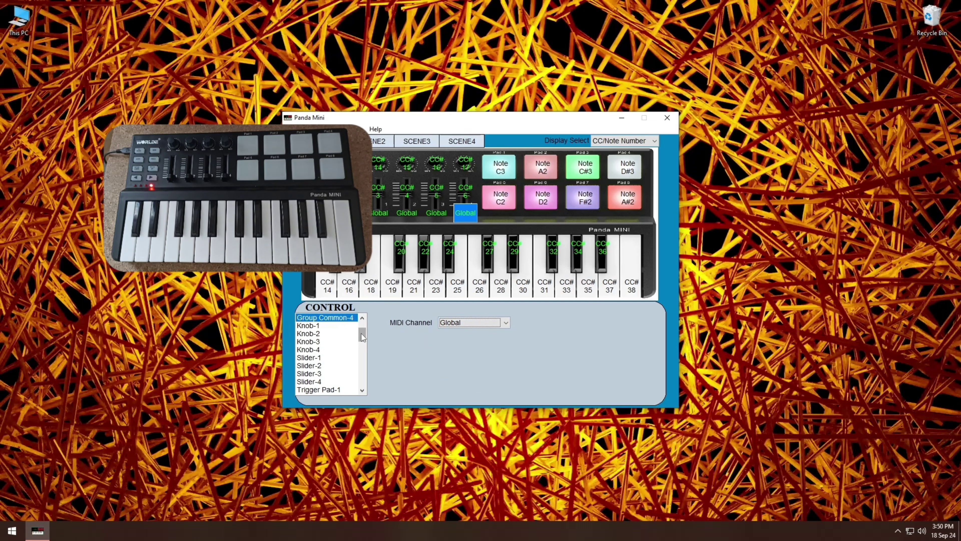
scroll(347, 327, "up", 2)
In SCENE1's Common settings, set both the key and pad velocity curves to Const.
left_click(332, 318)
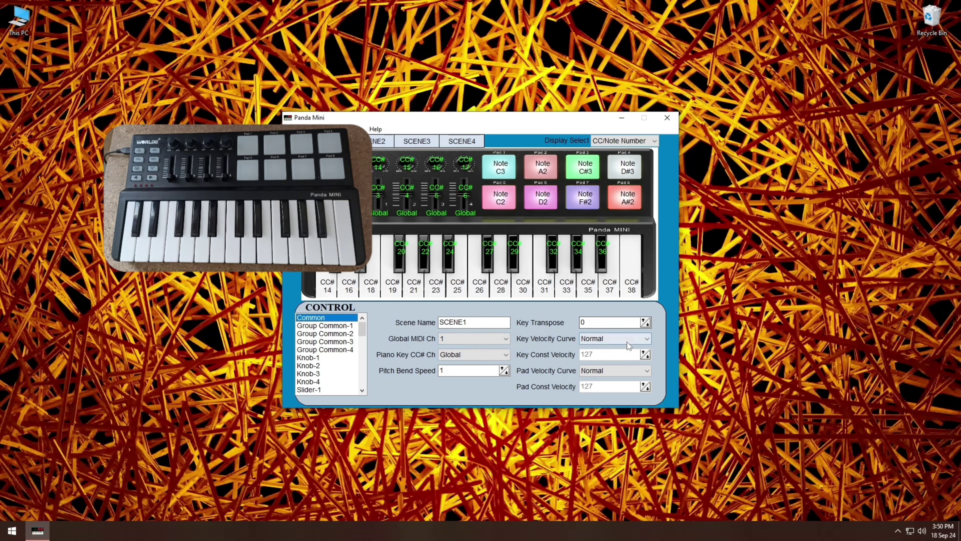
left_click(613, 339)
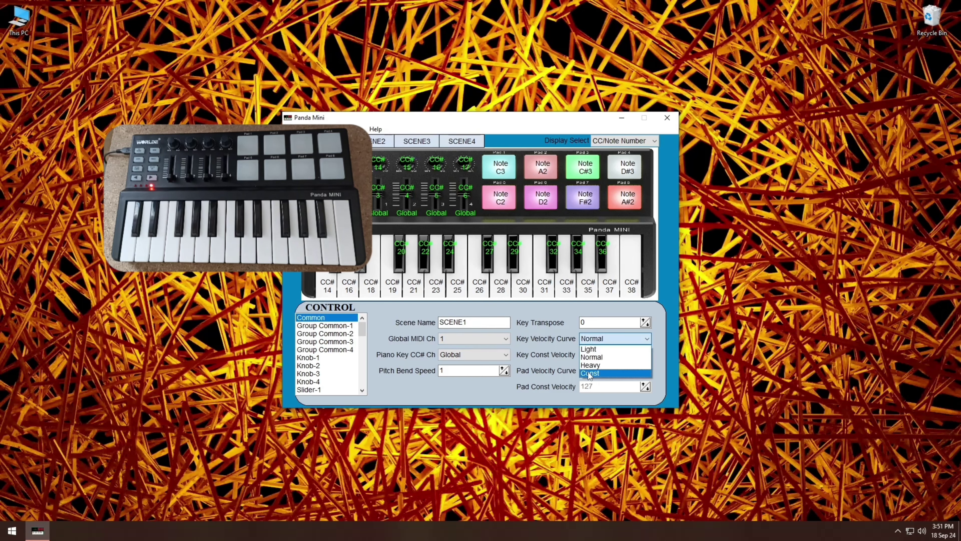
left_click(596, 373)
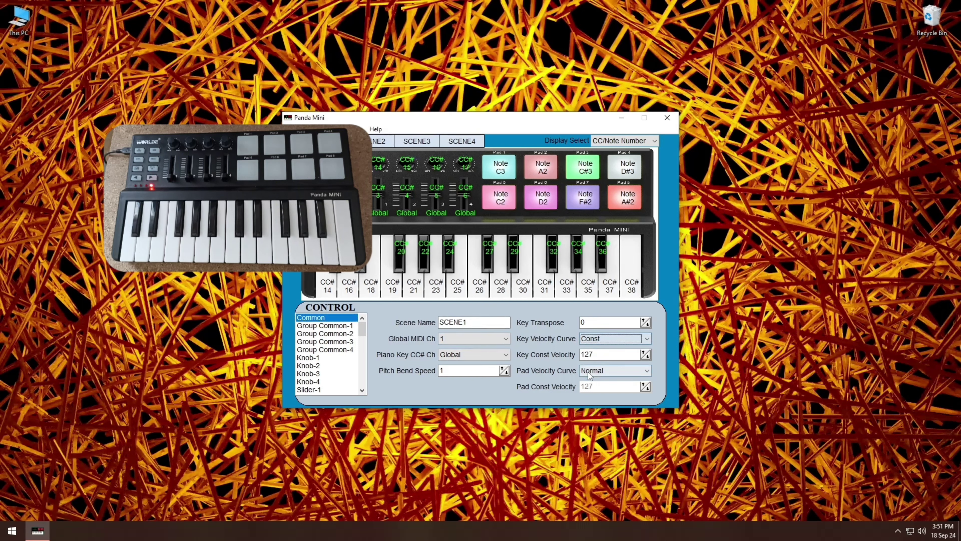
left_click(610, 370)
left_click(605, 406)
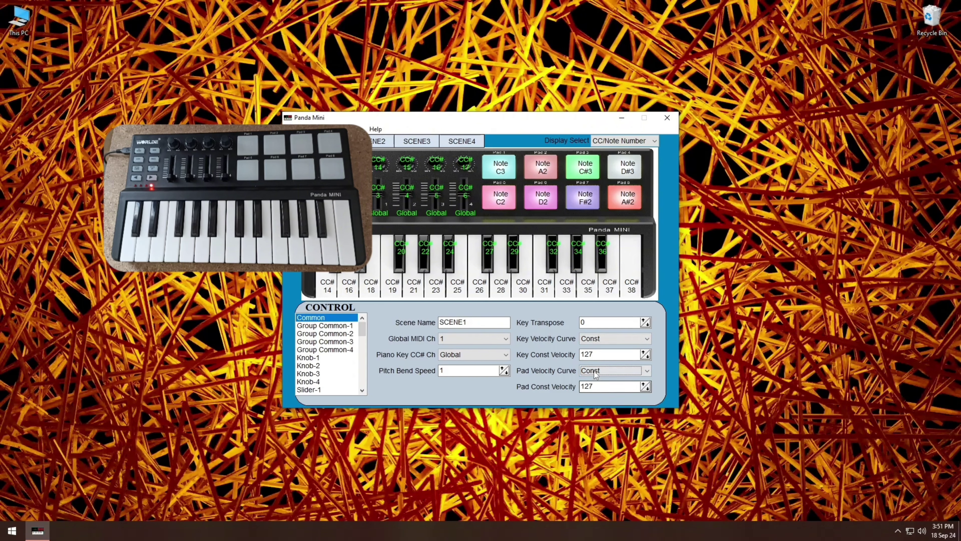
Use Normal for both the key and pad velocity curves in SCENE2.
left_click(373, 142)
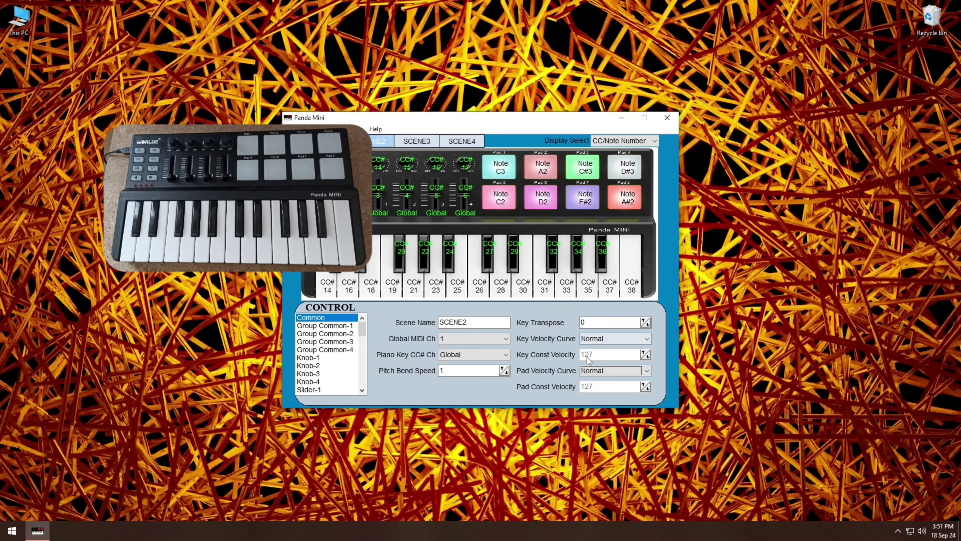
left_click(597, 339)
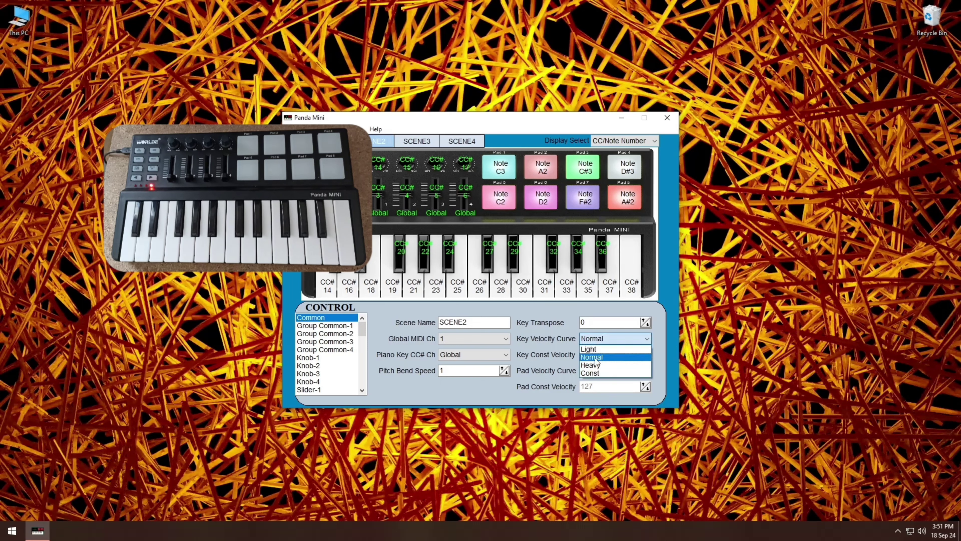
left_click(597, 358)
left_click(596, 371)
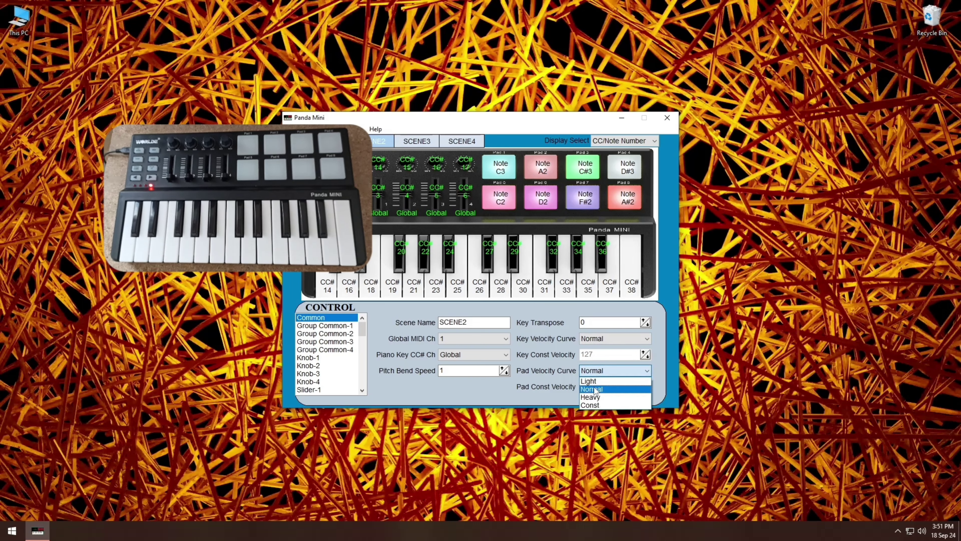
key("Escape")
Set both the key and pad velocity curves of SCENE3 to Heavy.
left_click(417, 141)
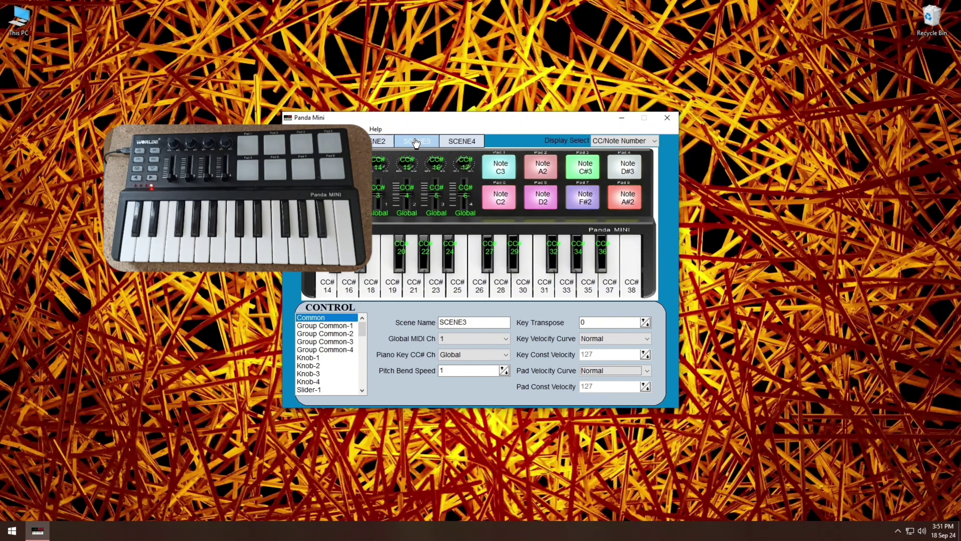
left_click(596, 342)
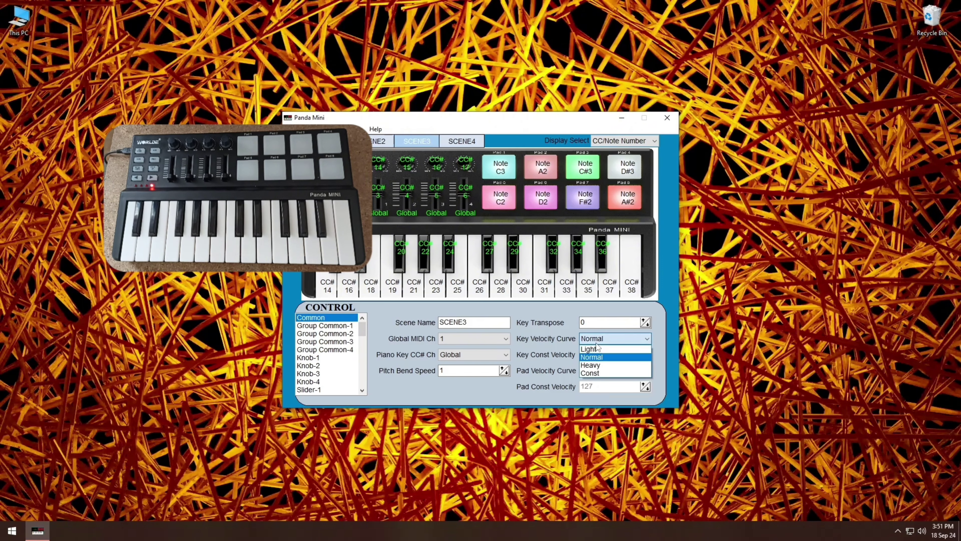
left_click(595, 365)
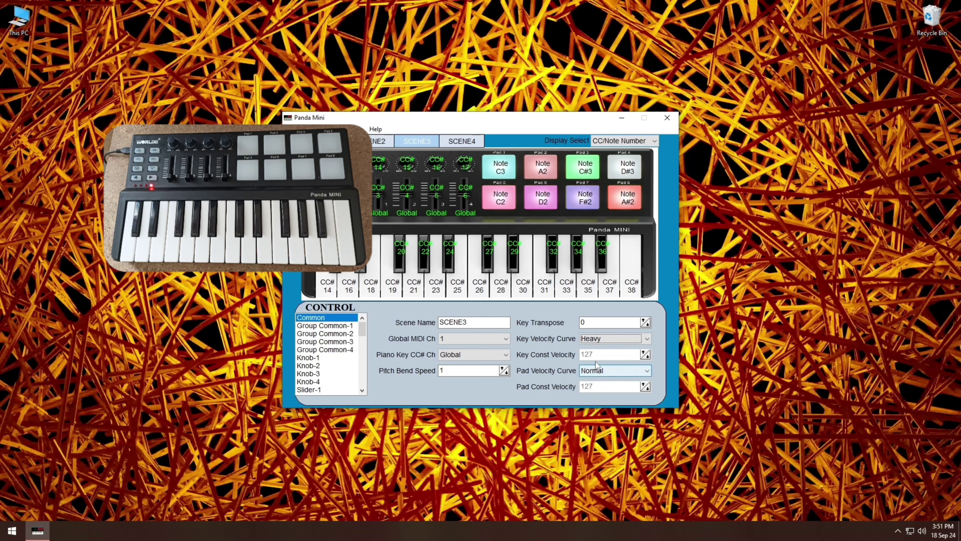
left_click(596, 371)
left_click(598, 398)
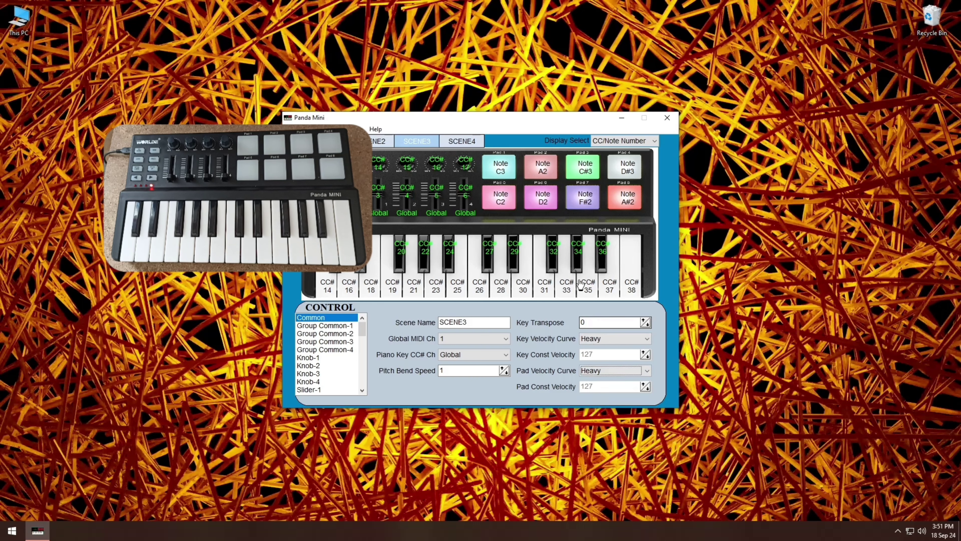
Set both the key and pad velocity curves of SCENE4 to Light.
left_click(463, 141)
left_click(588, 340)
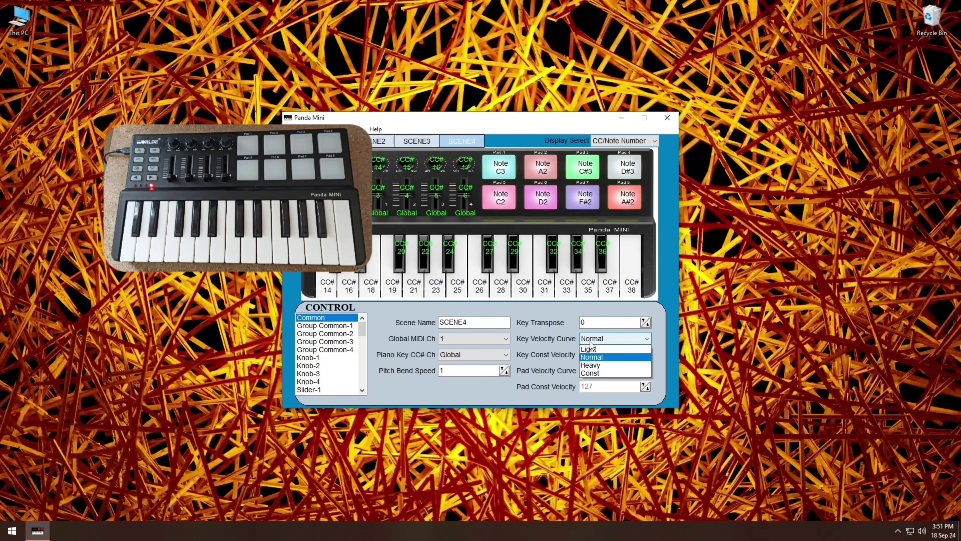
left_click(591, 350)
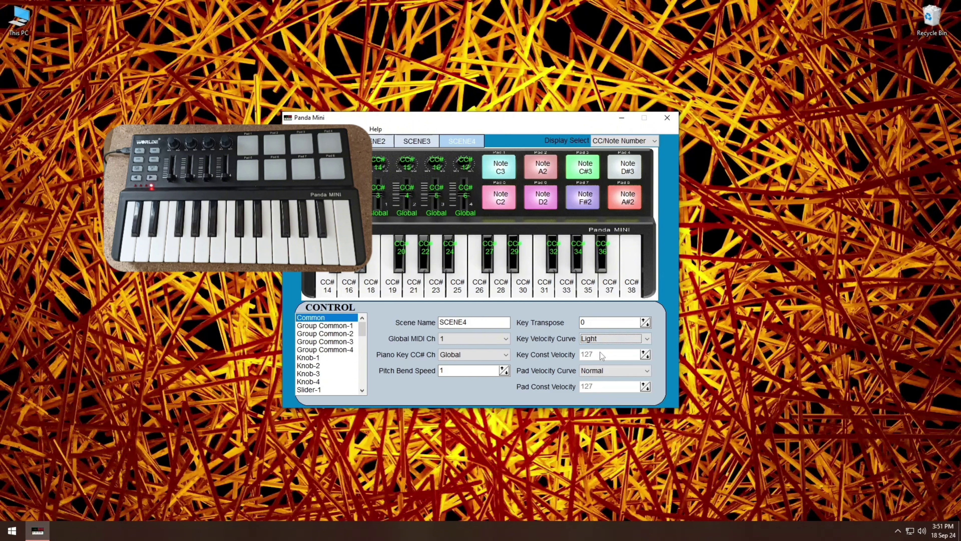
left_click(598, 371)
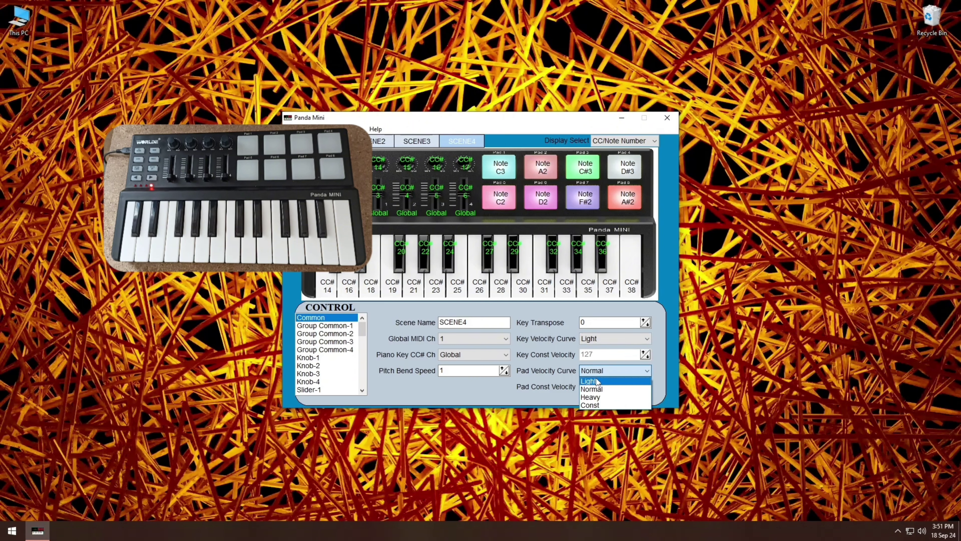
left_click(597, 381)
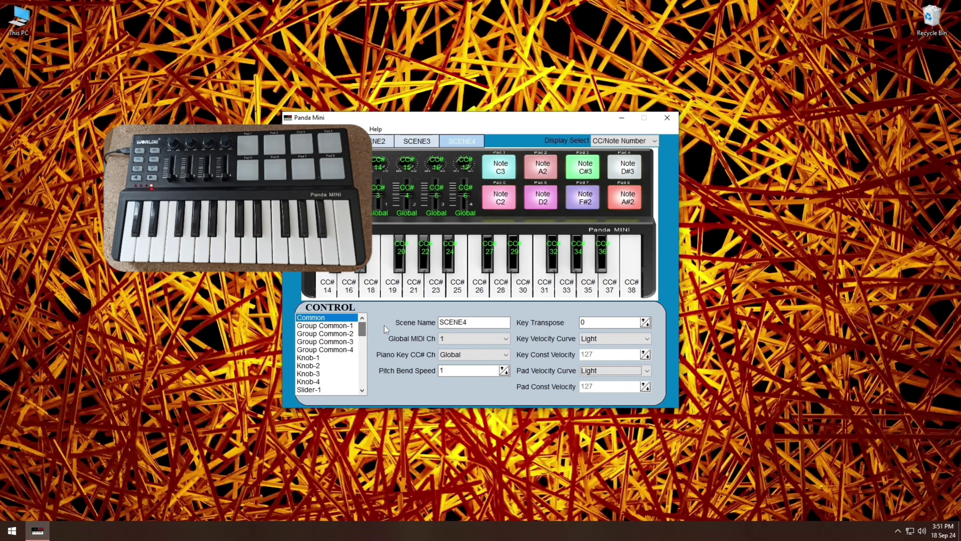
Check the MIDI channel assigned to each of the eight trigger pads in SCENE4.
left_click(502, 166)
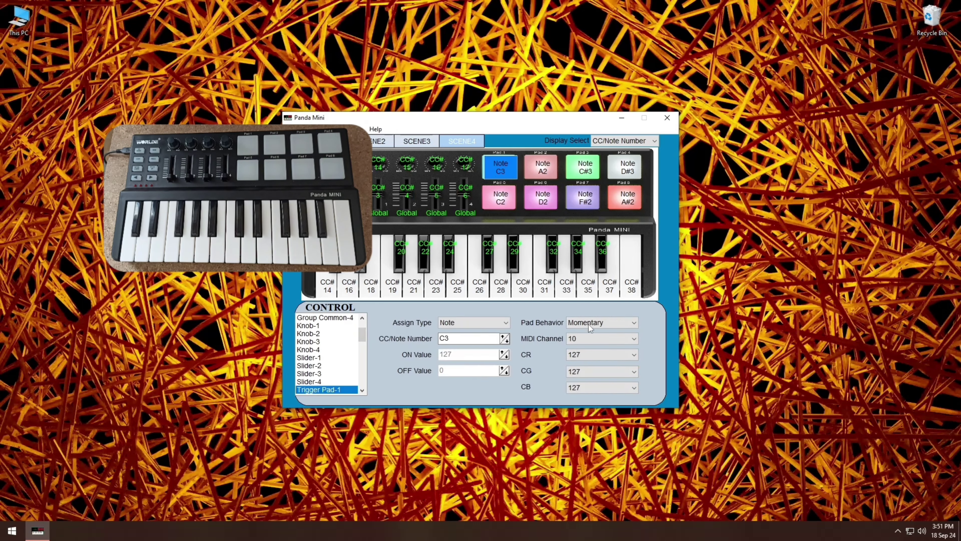
left_click(585, 337)
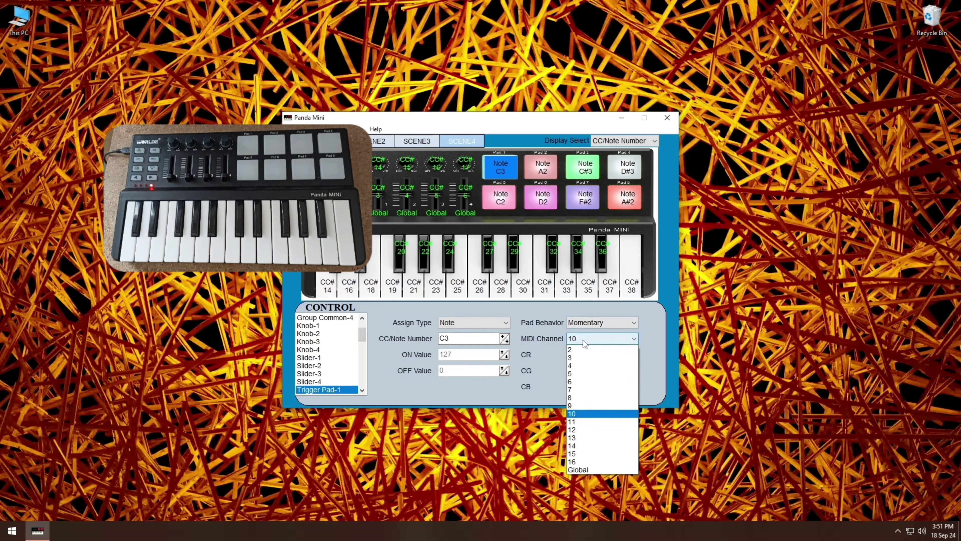
left_click(574, 424)
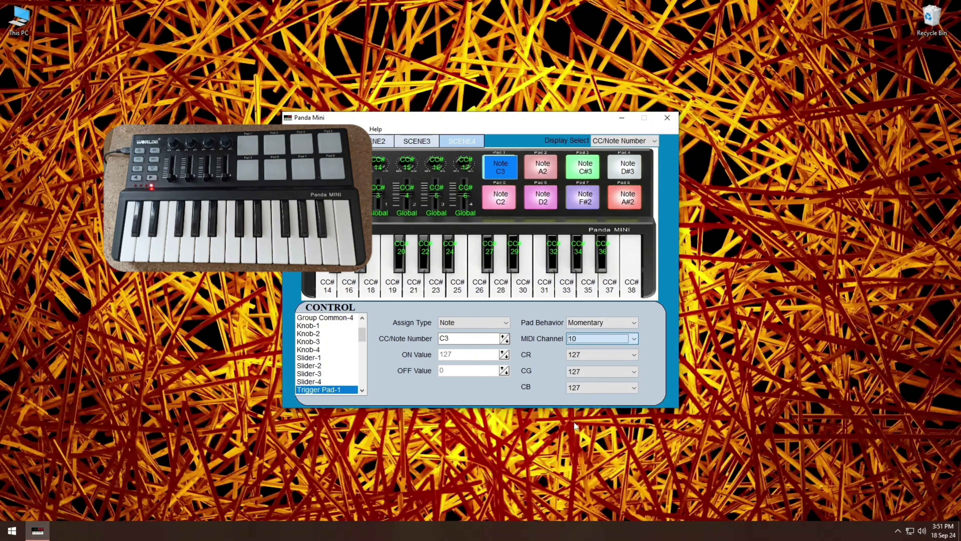
left_click(533, 172)
left_click(571, 174)
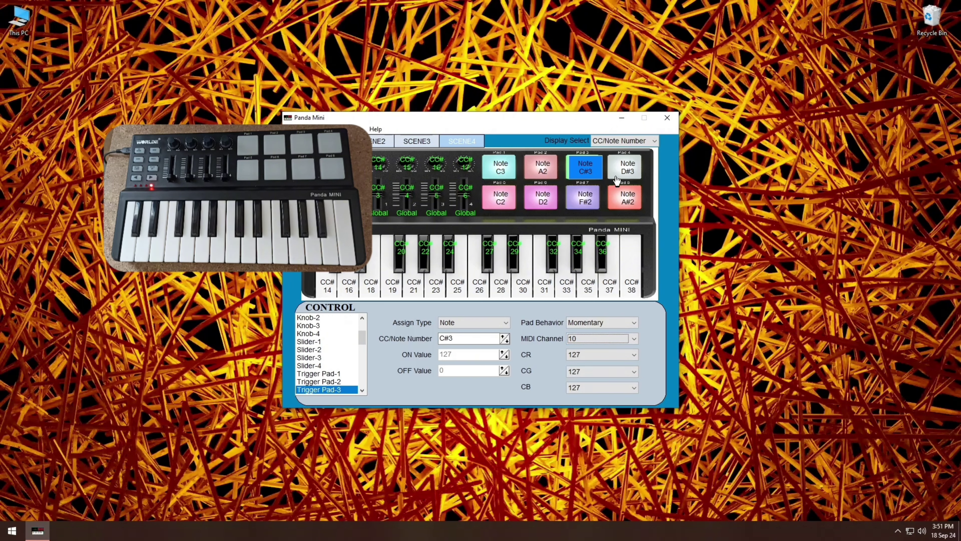
left_click(616, 176)
left_click(622, 209)
left_click(586, 207)
left_click(545, 206)
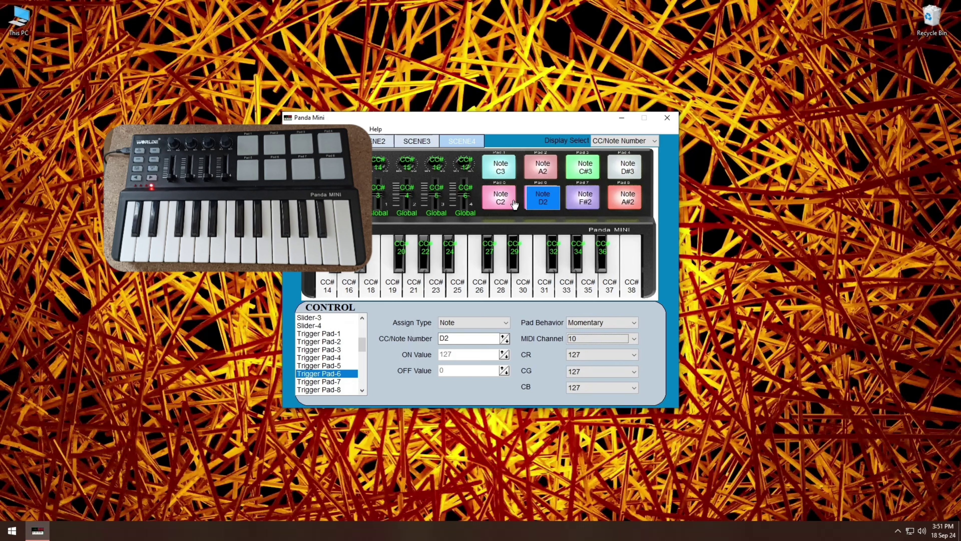
left_click(503, 205)
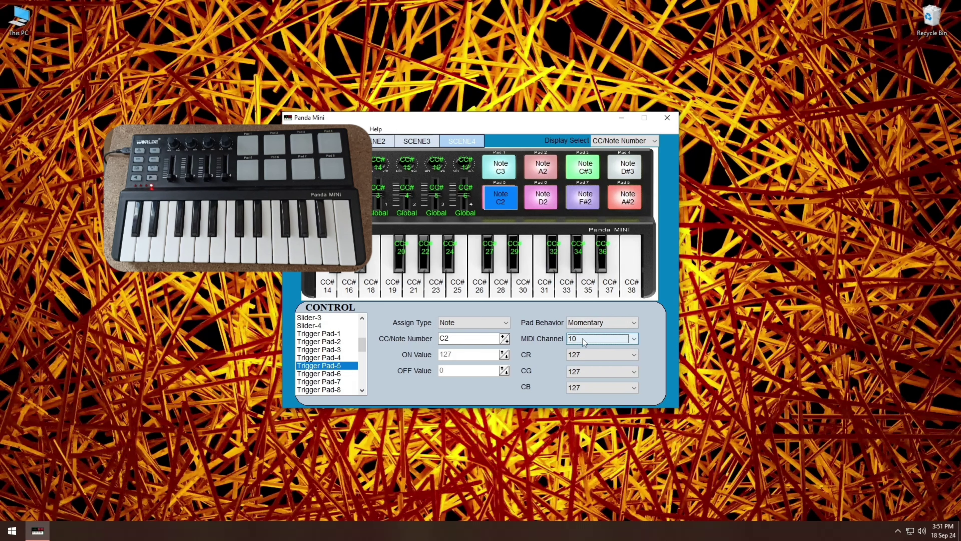
Review the settings of Trigger Pad-1 and Trigger Pad-2 in SCENE4.
left_click(505, 170)
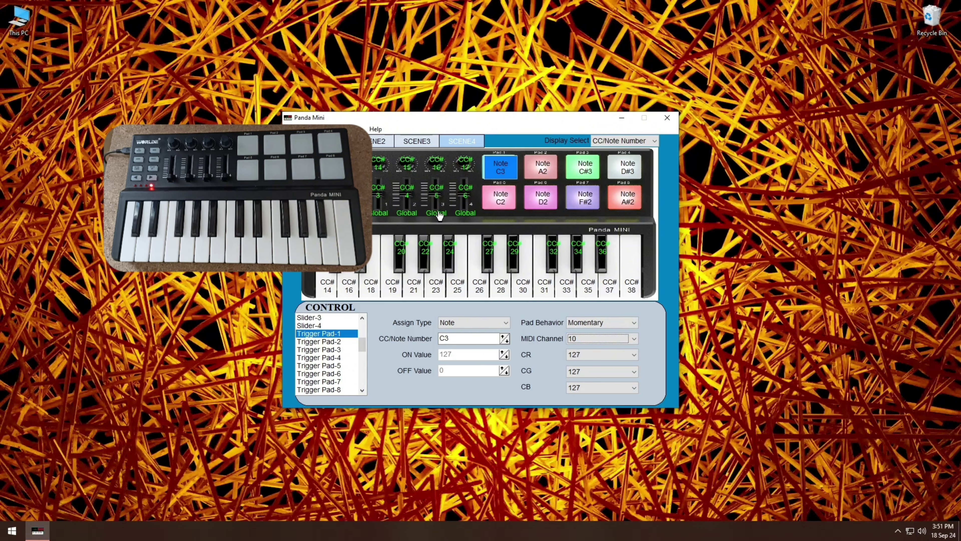
left_click(540, 170)
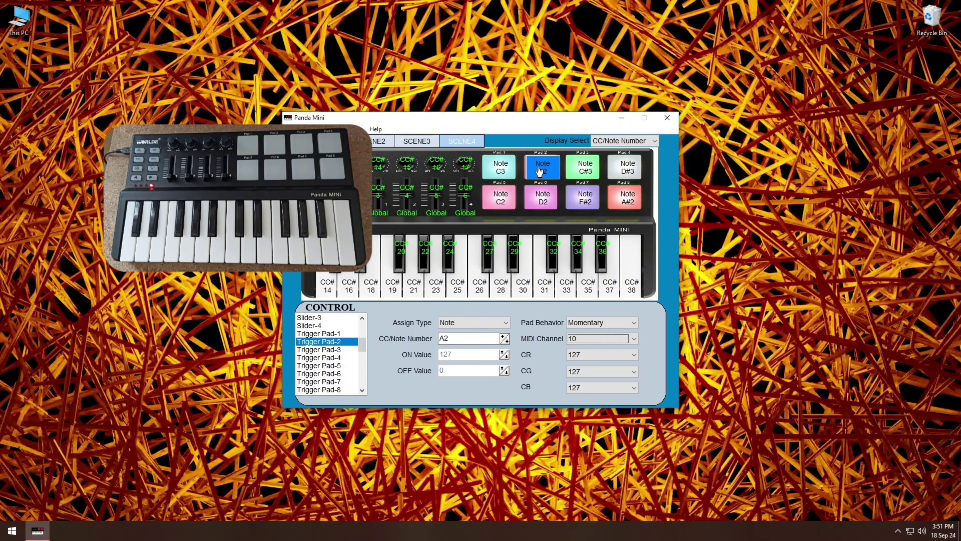
left_click(509, 166)
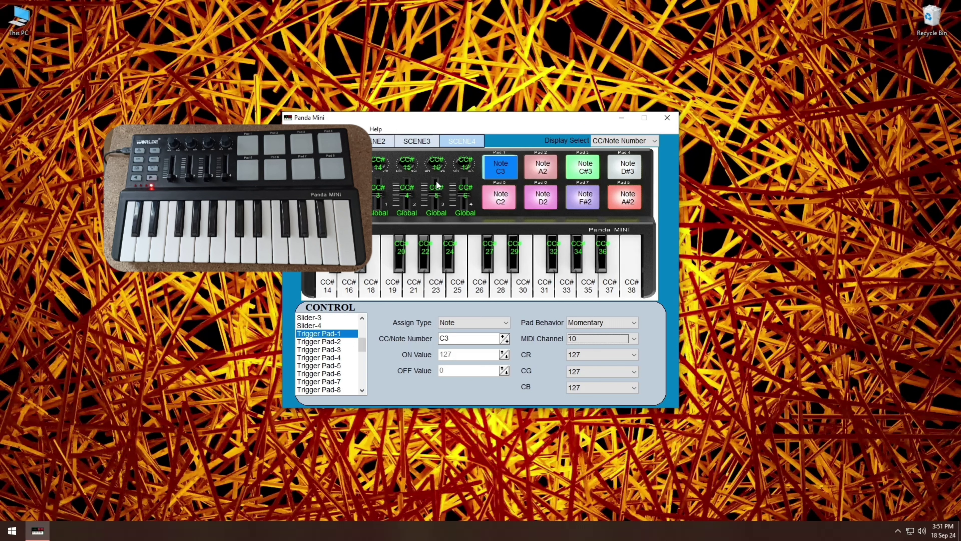
Set the Upper/Right Value of Slider-1 in SCENE4 to 101.
left_click(381, 199)
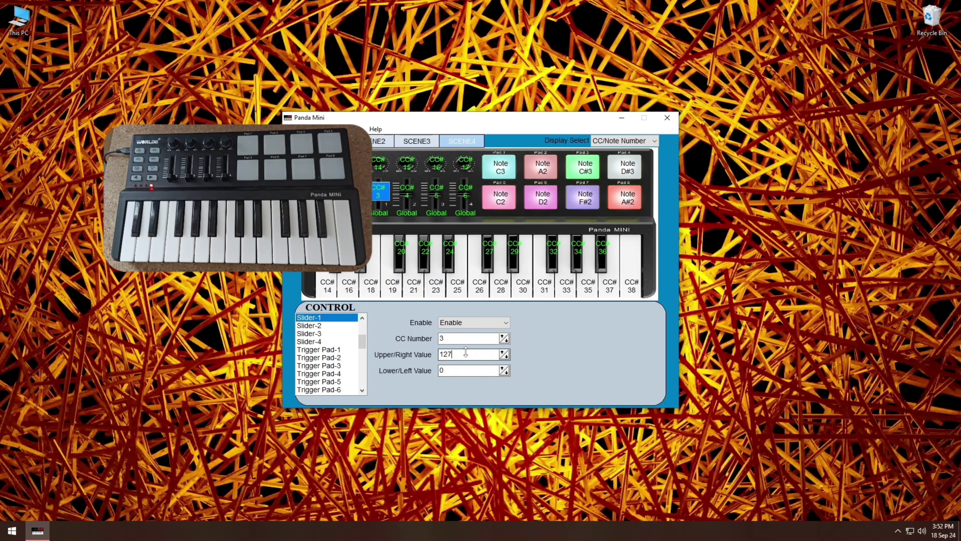
left_click_drag(468, 353, 439, 354)
type("101")
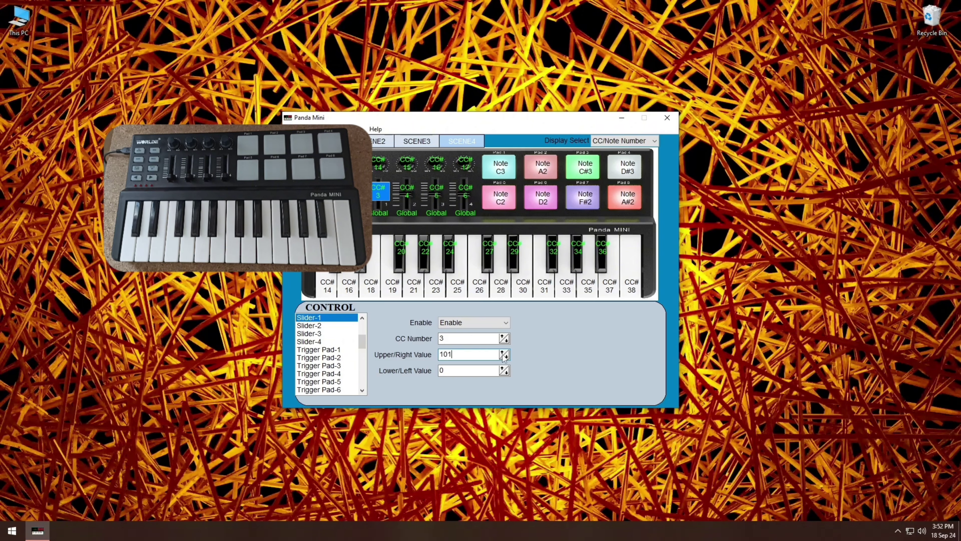
left_click(480, 371)
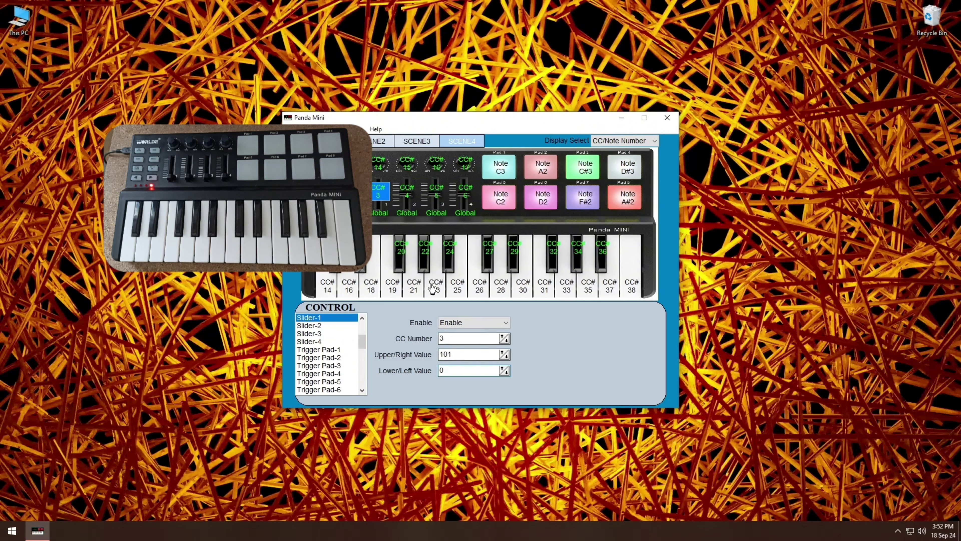
Set the Upper/Right Value of Slider-2 and Slider-3 in SCENE4 to 101.
left_click(405, 197)
key("Tab")
key("Tab")
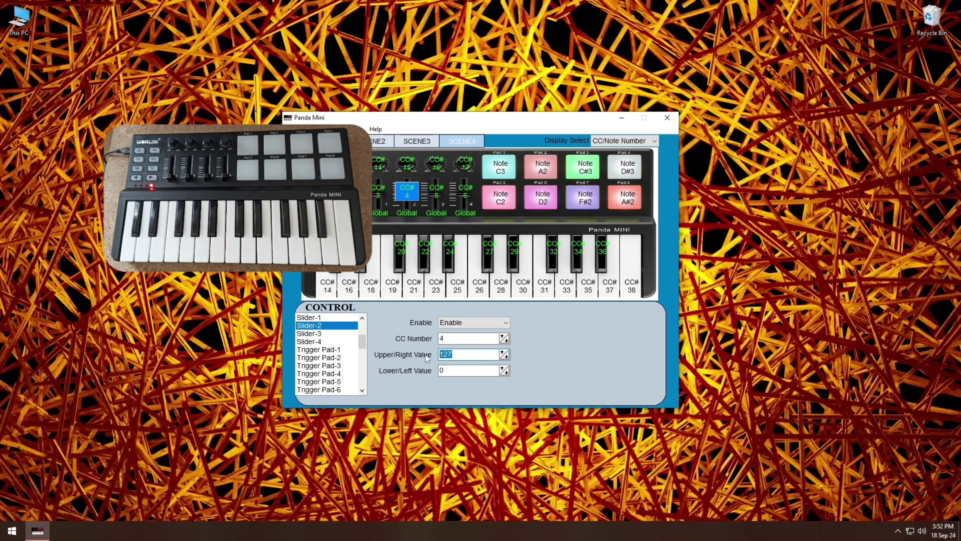
type("1")
left_click(437, 193)
key("Tab")
key("Tab")
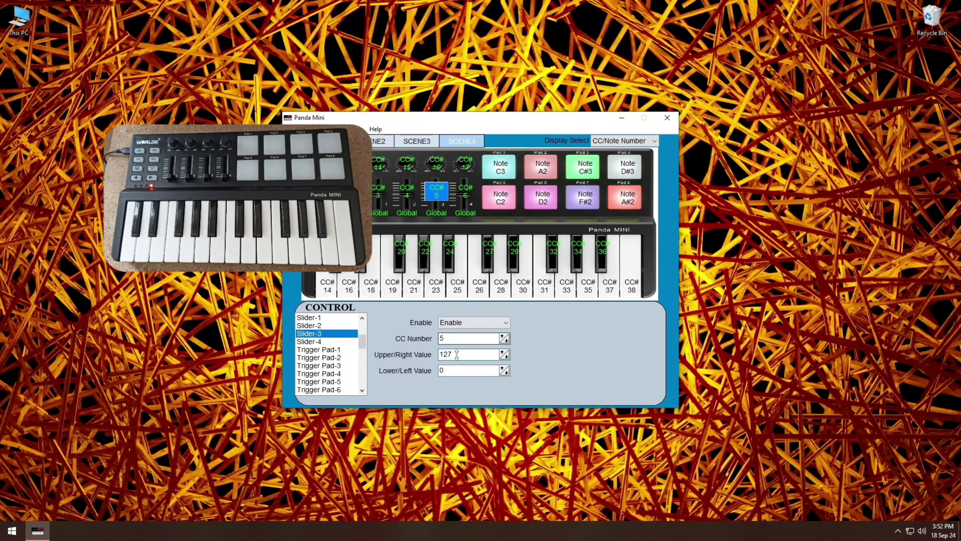
Set the Upper/Right Value of Slider-4 in SCENE4 to 101.
left_click(464, 200)
key("Tab")
key("Tab")
type("101")
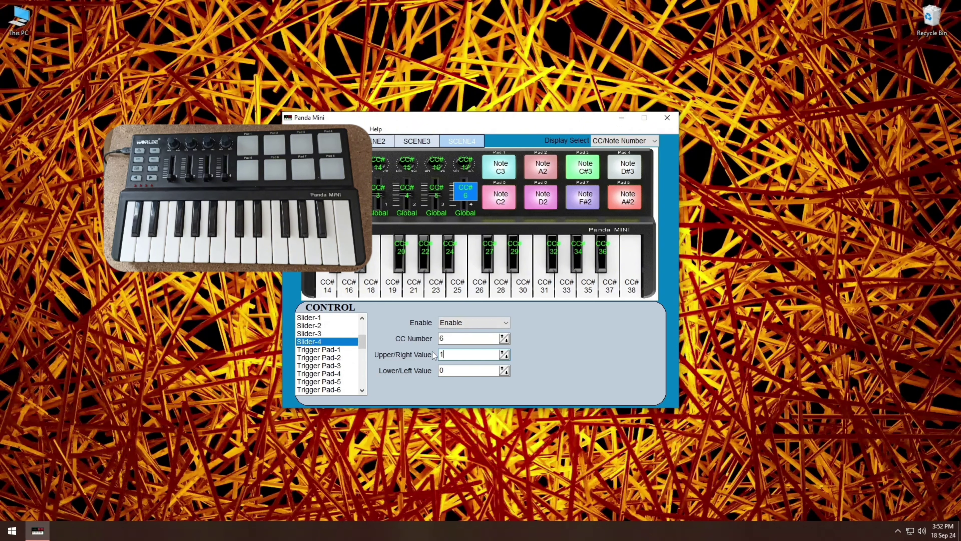
left_click(466, 373)
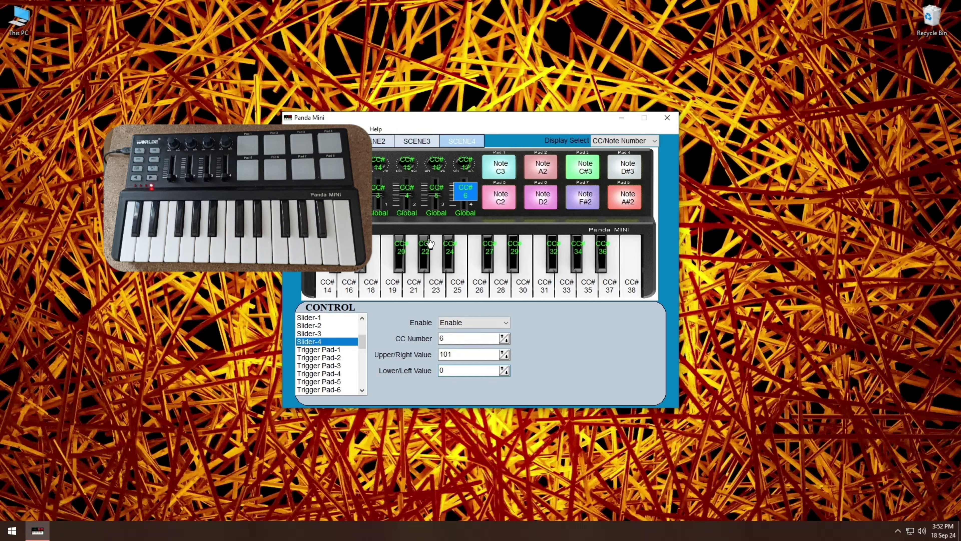
Check the Upper/Right Value of Slider-3, Slider-2 and Slider-1 in SCENE4.
left_click(436, 193)
left_click(408, 197)
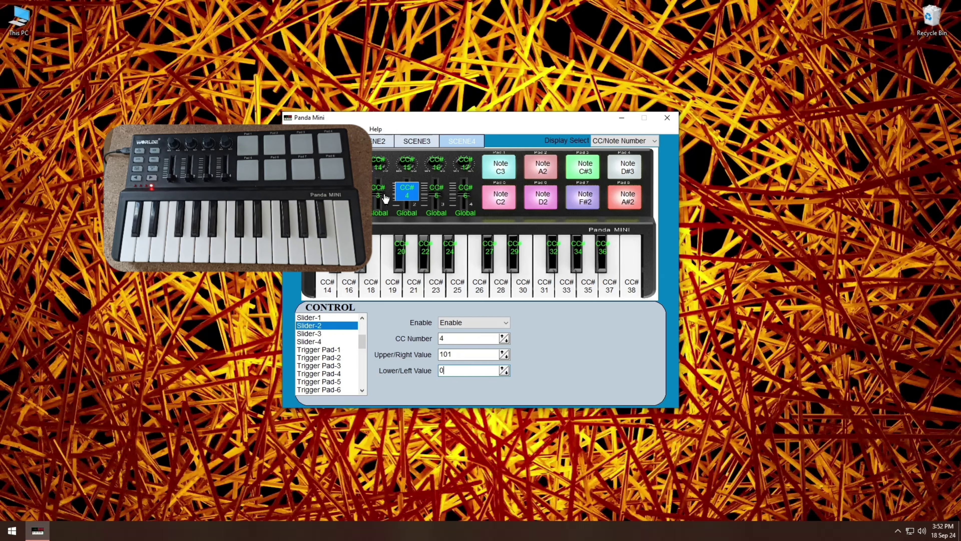
left_click(385, 198)
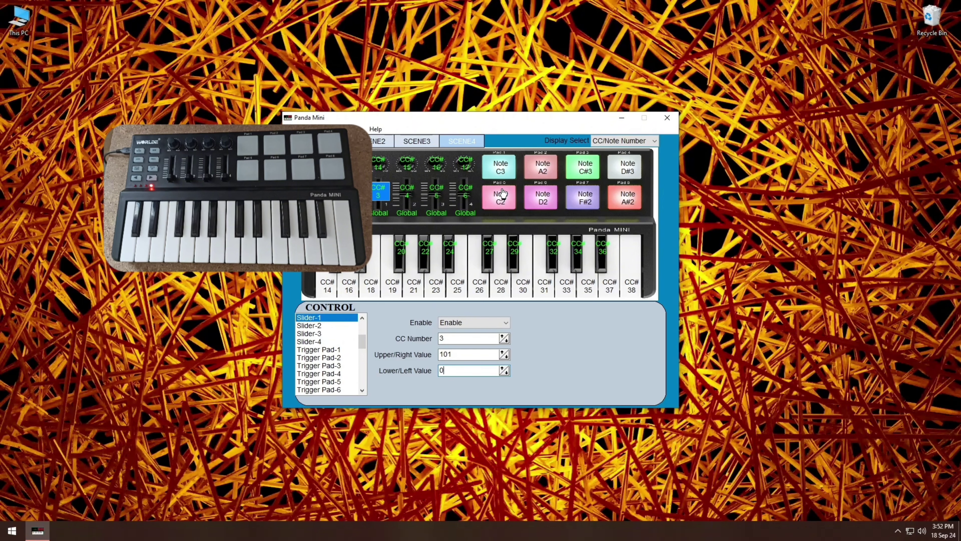
Assign MIDI channel 10 to Trigger Pad-1 in SCENE4.
left_click(500, 174)
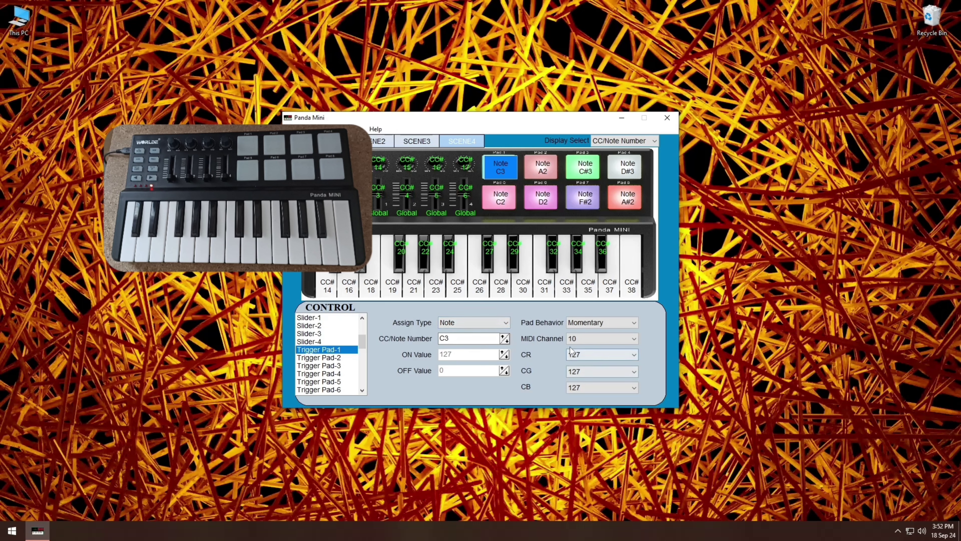
left_click(589, 341)
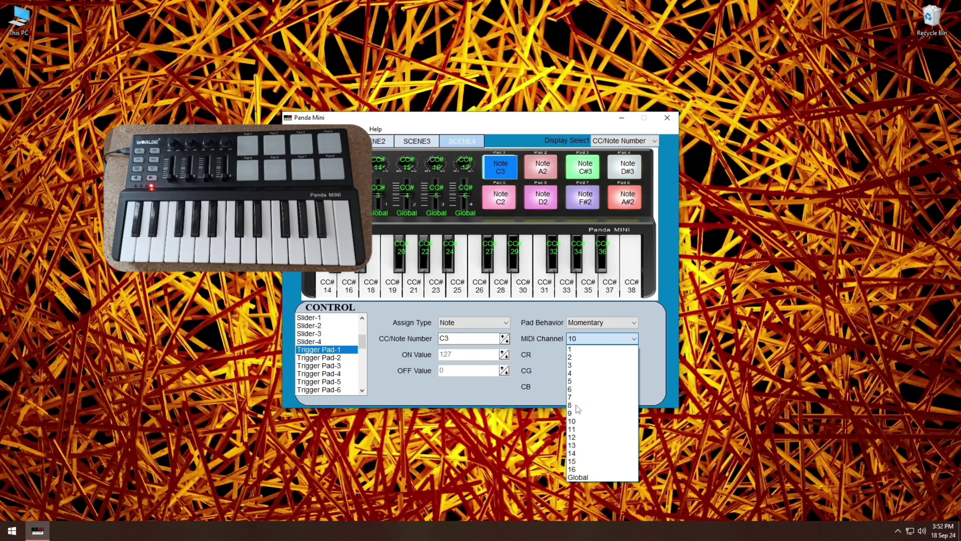
left_click(581, 420)
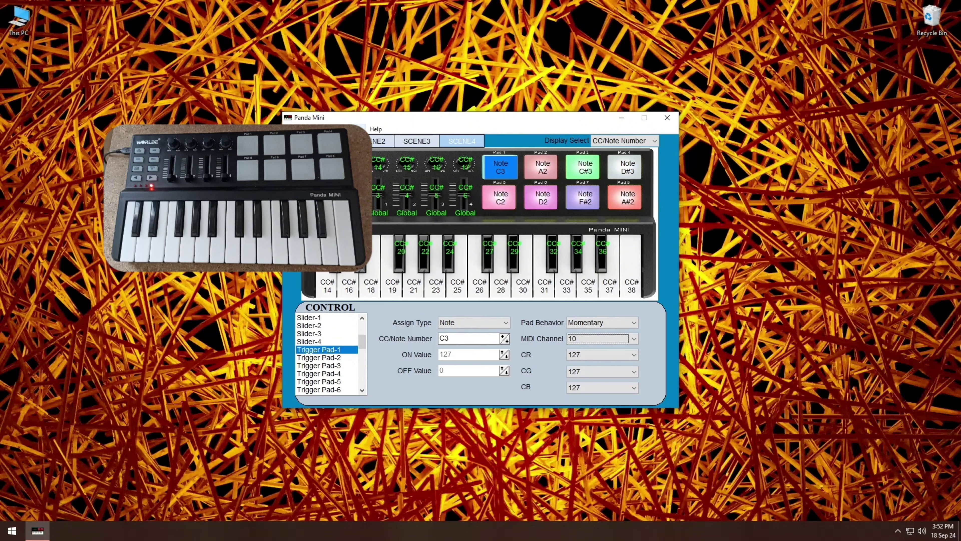
Send the edited scene data to the Panda MINI controller and dismiss the resulting message.
left_click(354, 128)
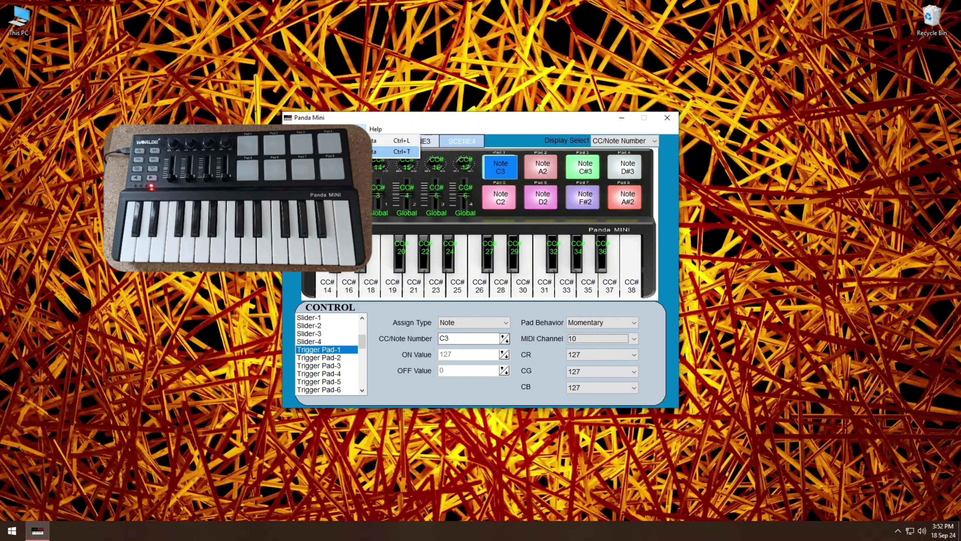
left_click(391, 152)
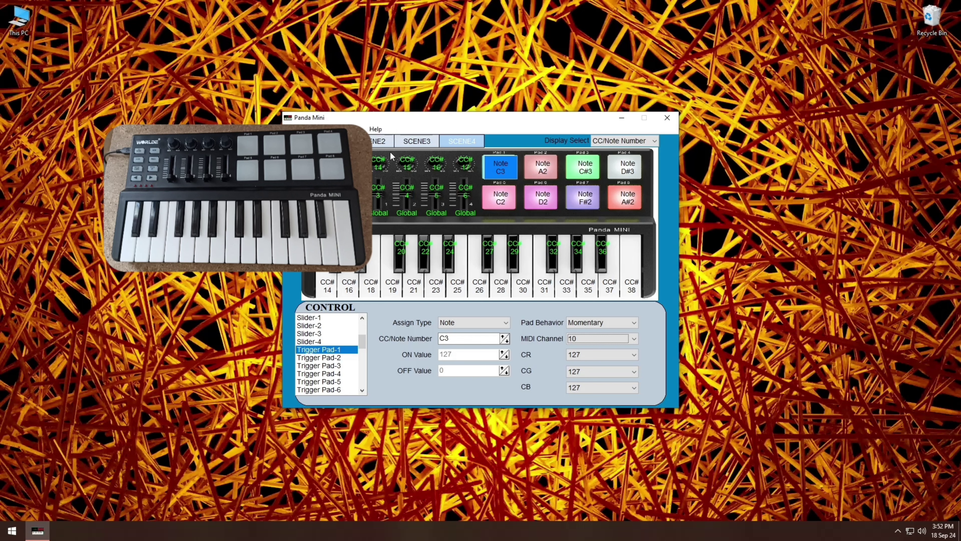
key("ctrl+s")
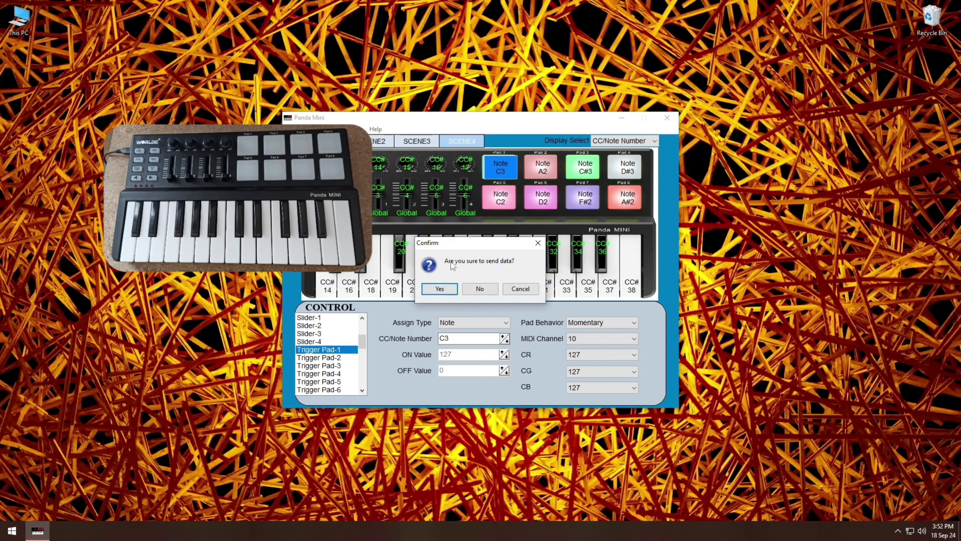
left_click(450, 293)
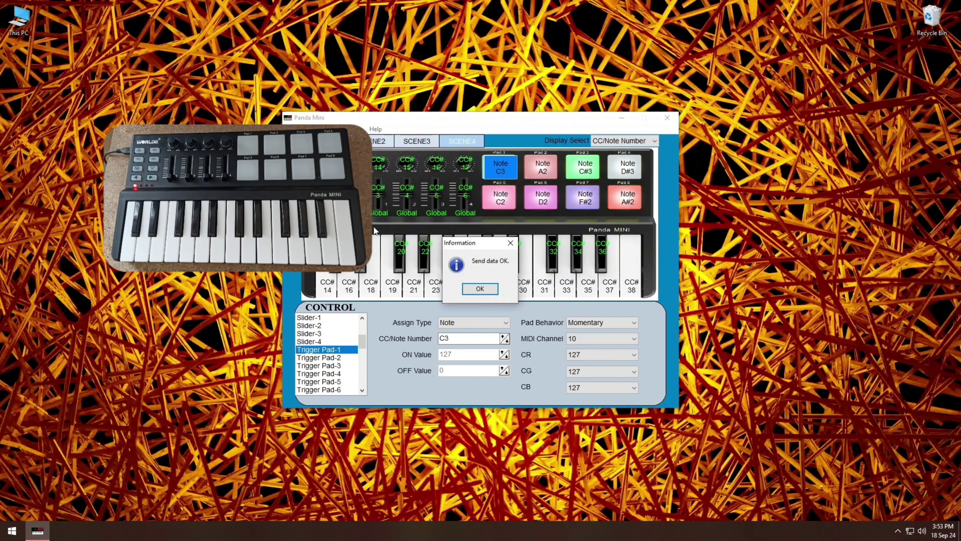
left_click(480, 289)
Close the Panda Mini editor and launch FL Studio 2024.
left_click(667, 117)
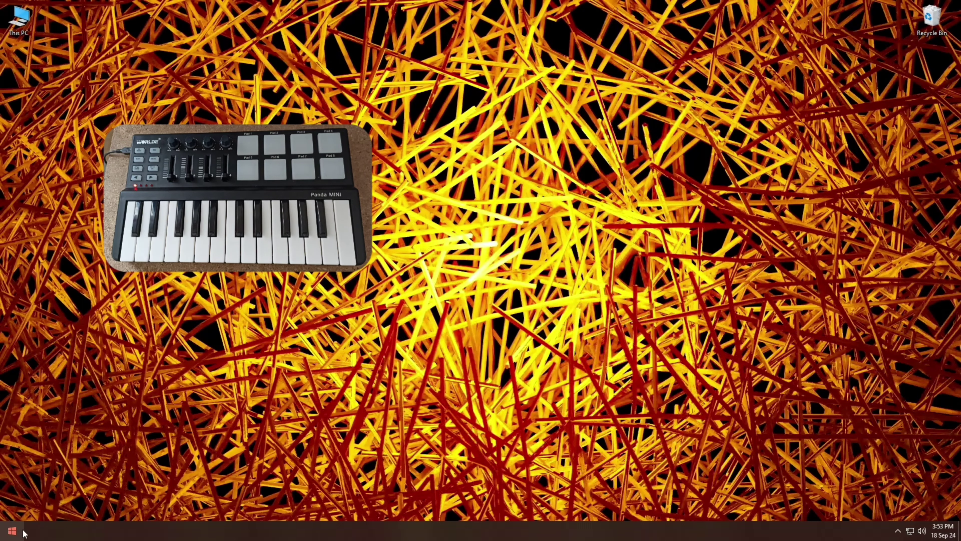
left_click(13, 531)
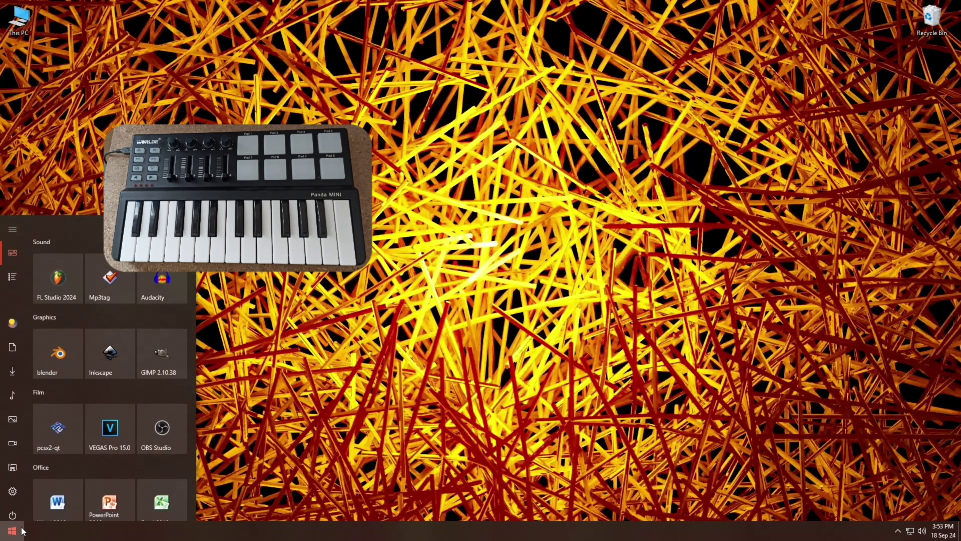
left_click(57, 264)
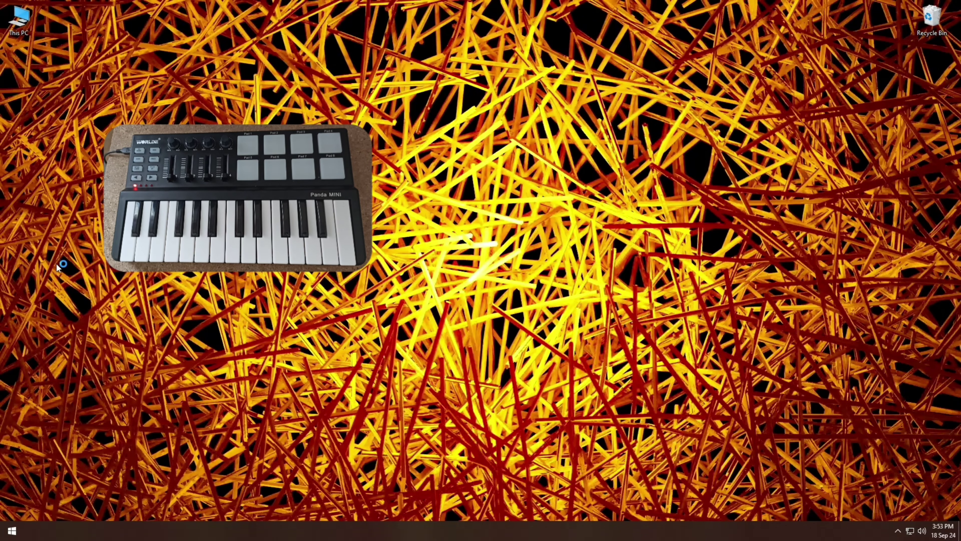
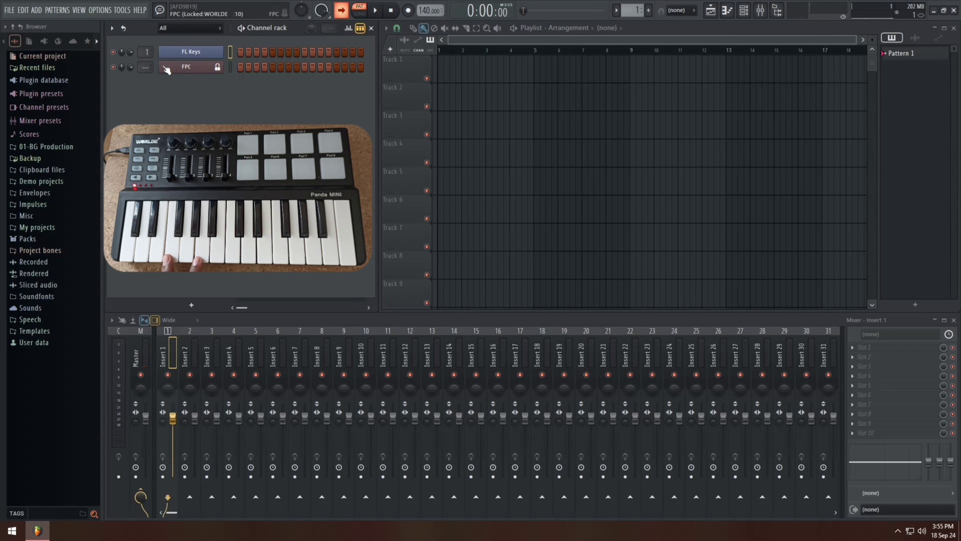
Route the FPC channel to mixer track 2.
scroll(146, 67, "up", 2)
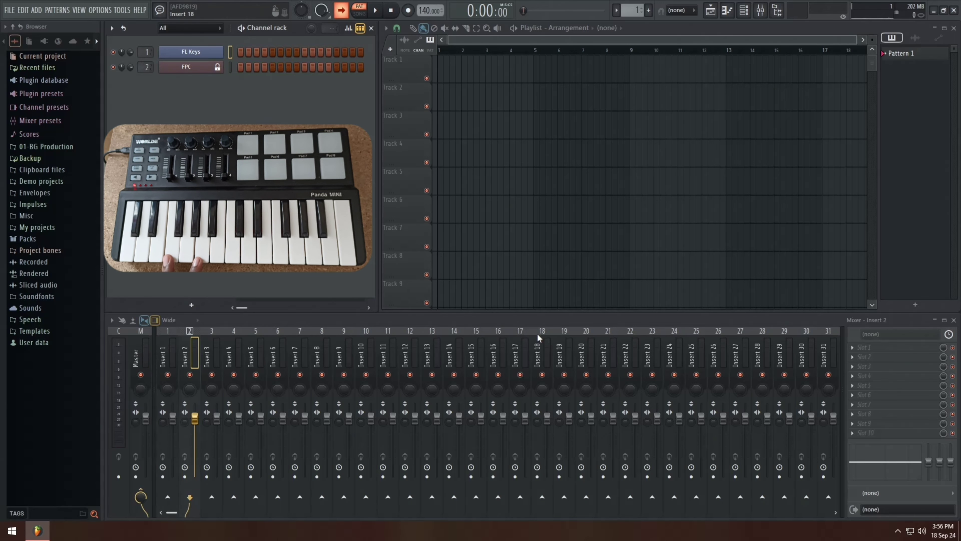
Dock mixer tracks Insert 122 through Insert 125 together in the mixer's Right section.
scroll(465, 338, "down", 20)
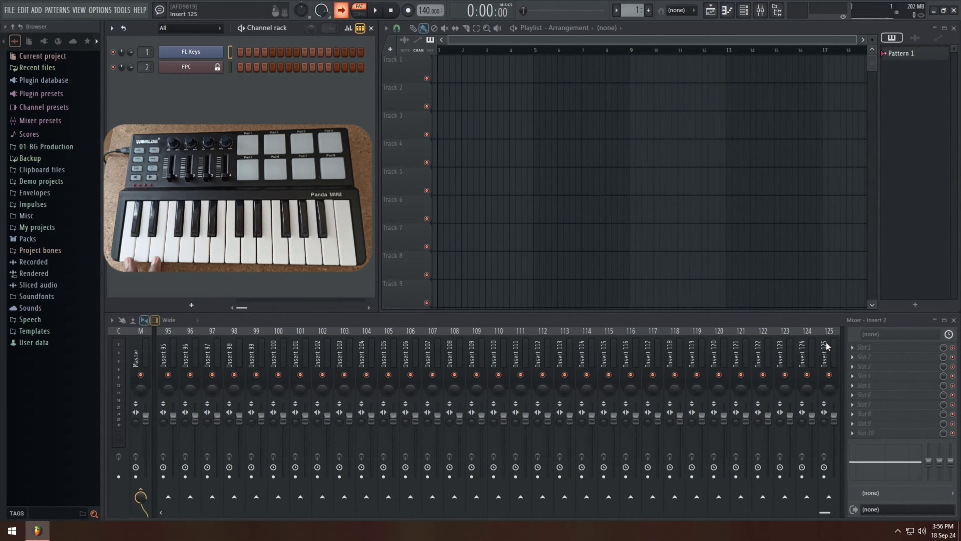
left_click_drag(826, 342, 766, 350)
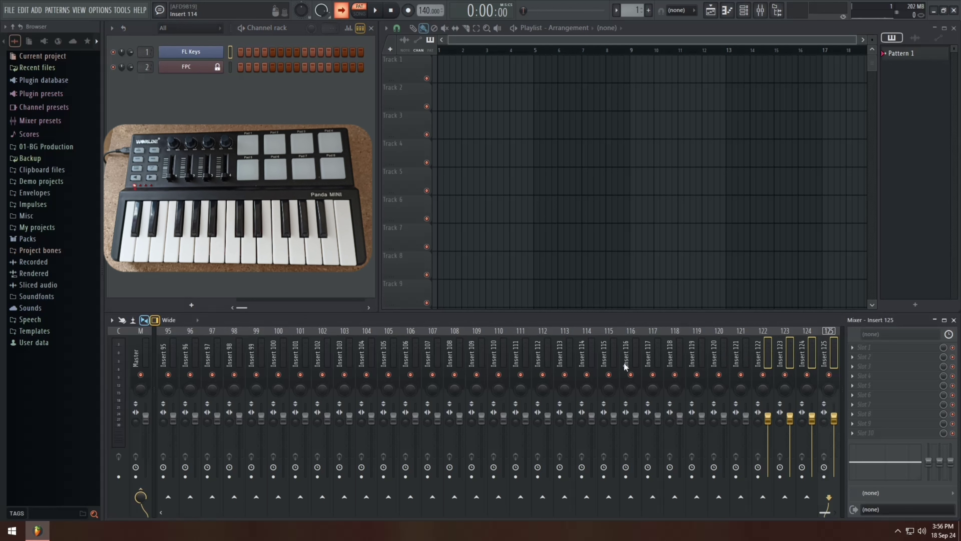
right_click(765, 350)
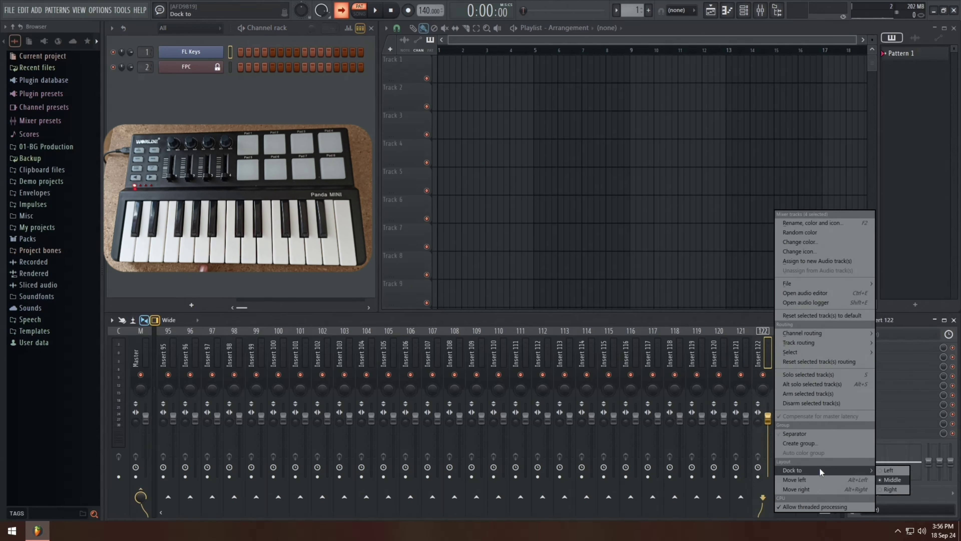
left_click(887, 488)
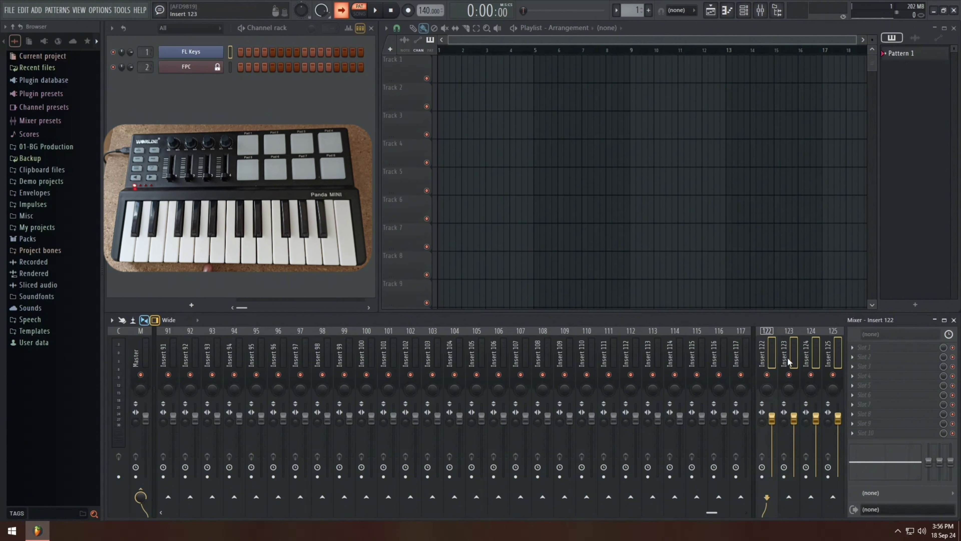
Link the volume faders of Insert 122 and Insert 123 to the MIDI controller's sliders.
left_click(765, 355)
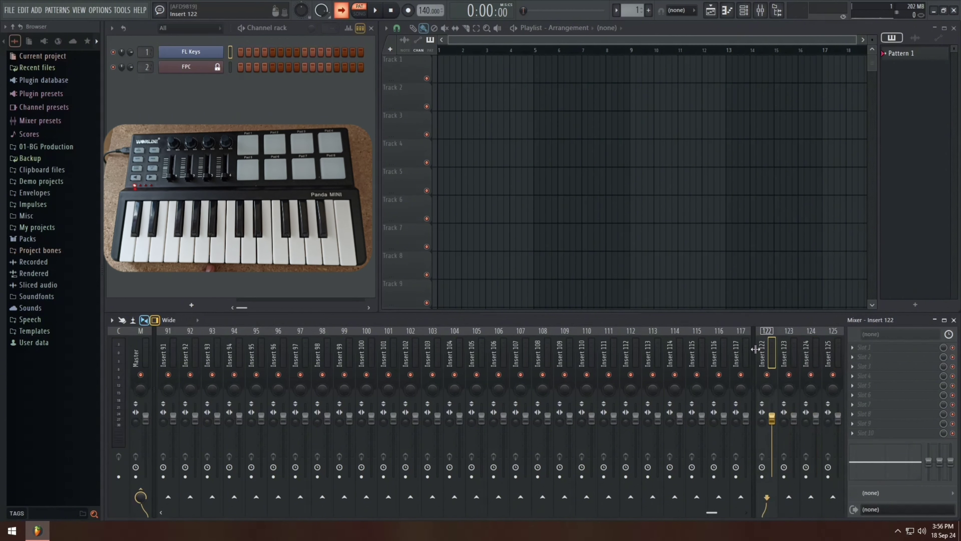
right_click(776, 418)
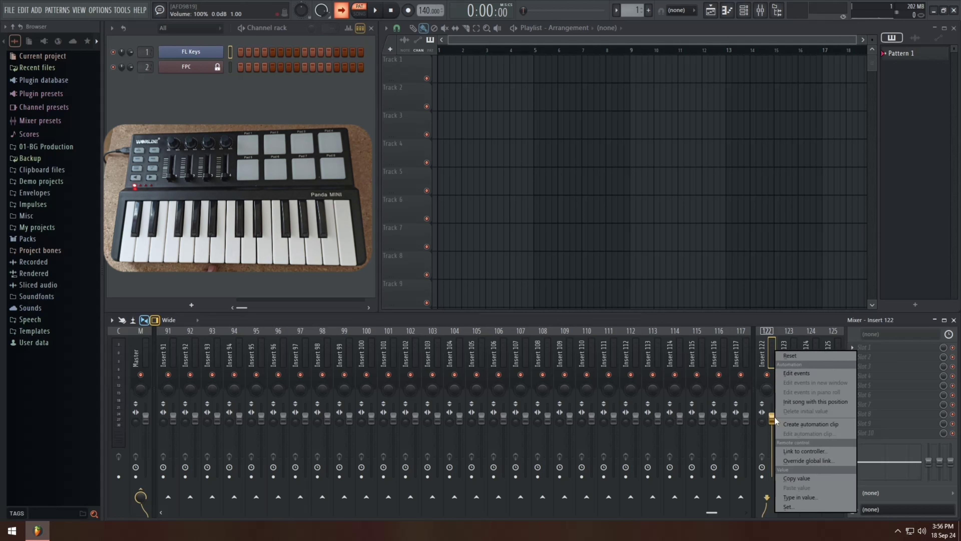
left_click(790, 451)
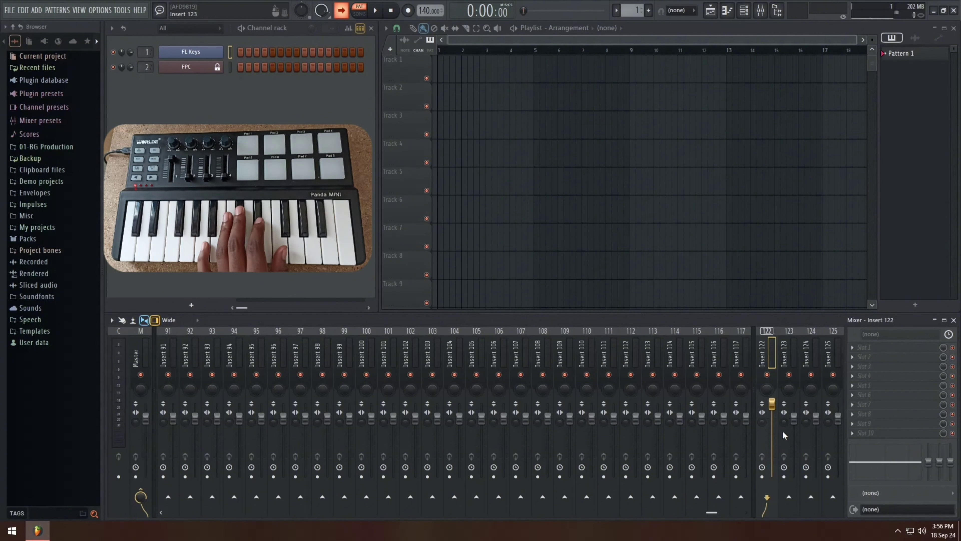
right_click(797, 425)
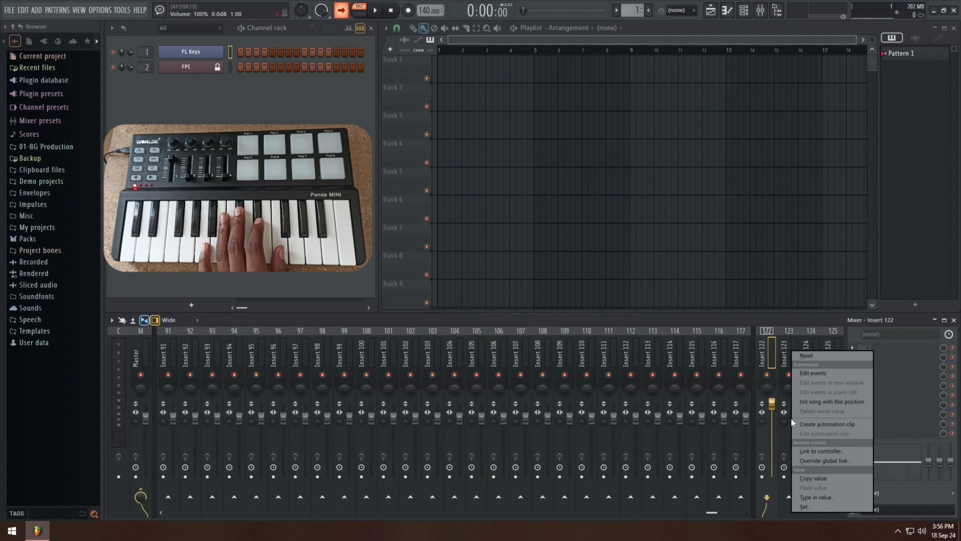
left_click(811, 449)
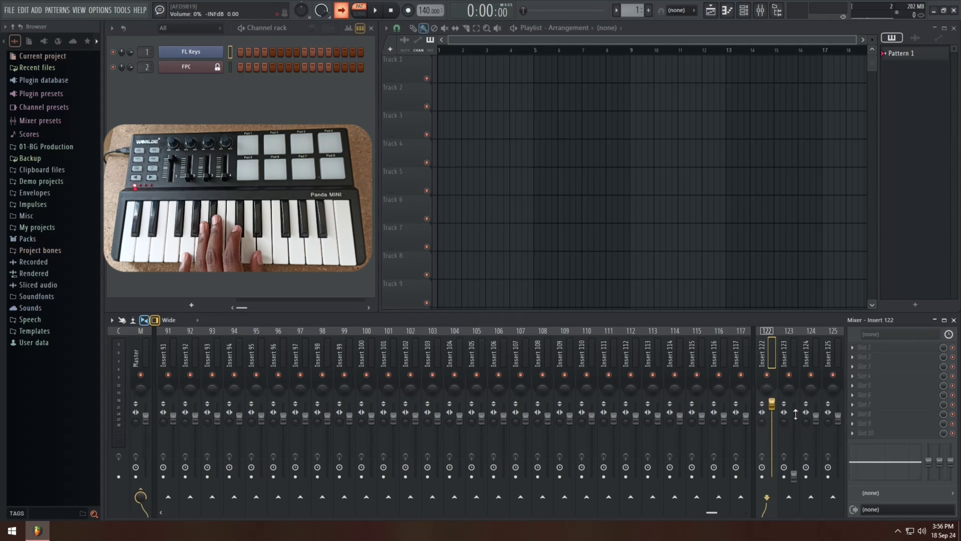
Link the volume faders of Insert 124 and Insert 125 to the MIDI controller's sliders.
right_click(816, 422)
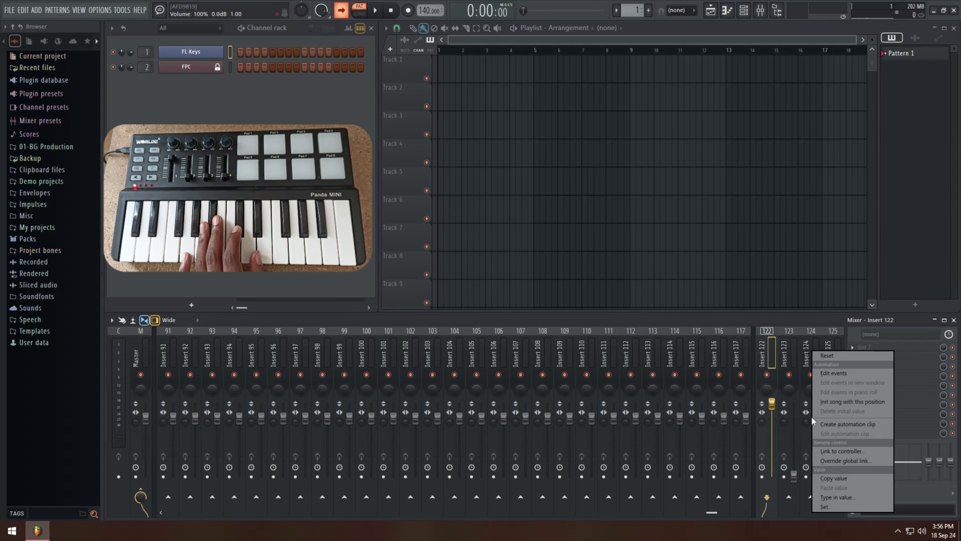
left_click(826, 452)
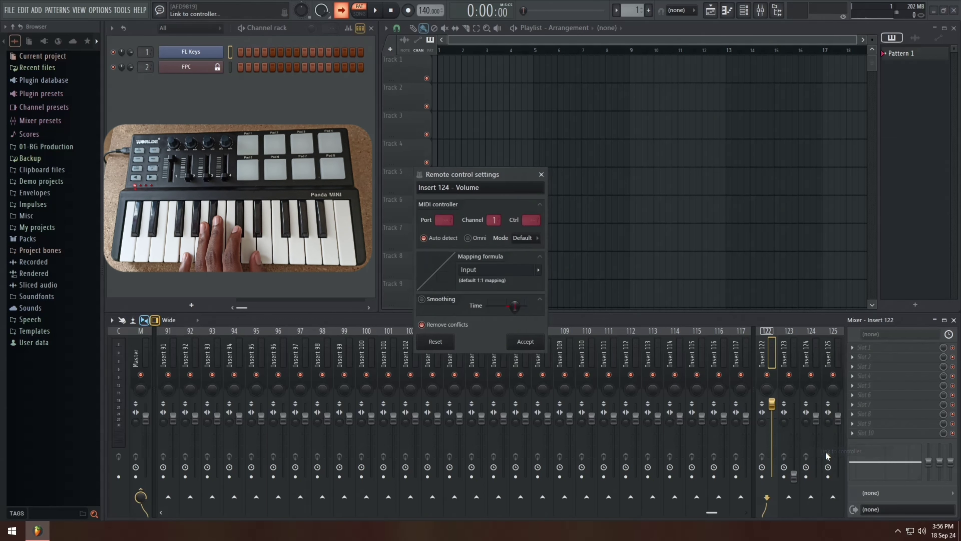
left_click(531, 341)
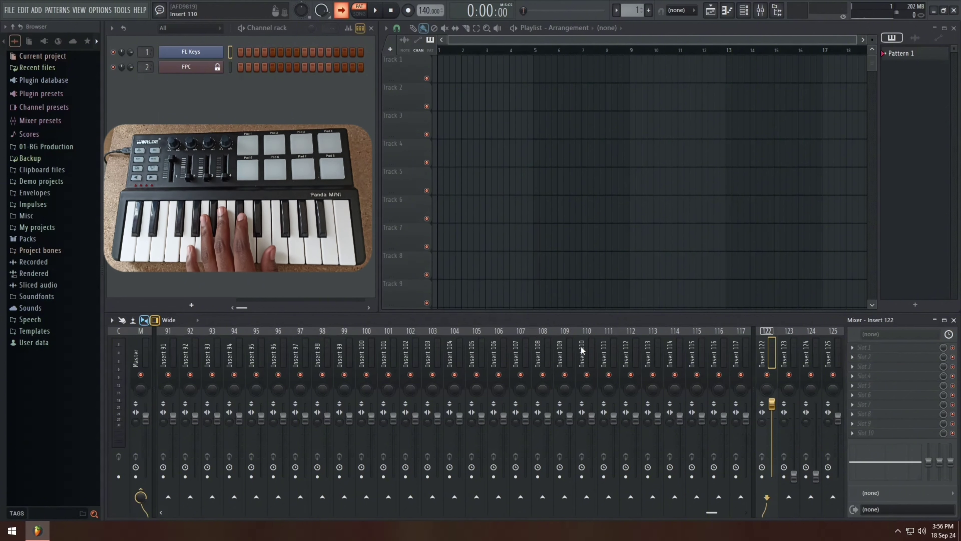
right_click(839, 421)
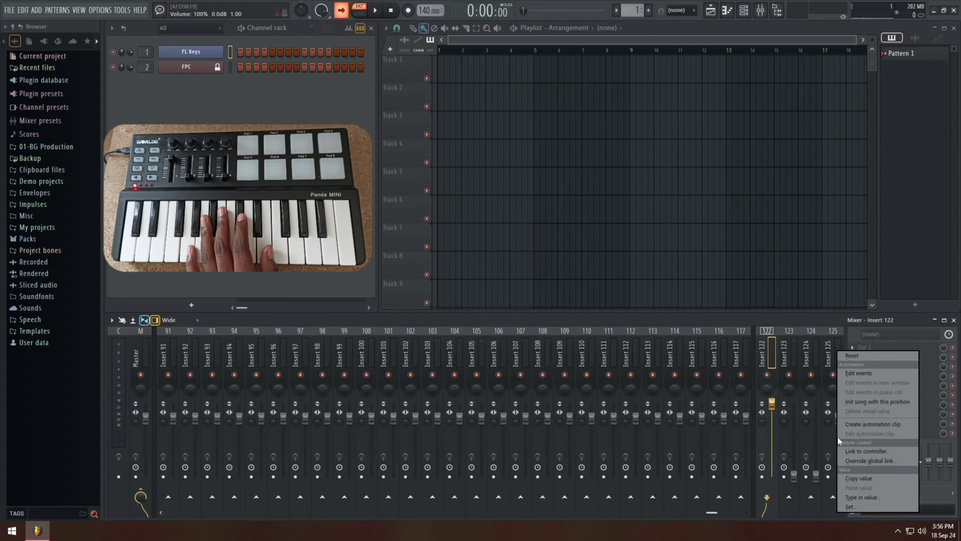
left_click(856, 451)
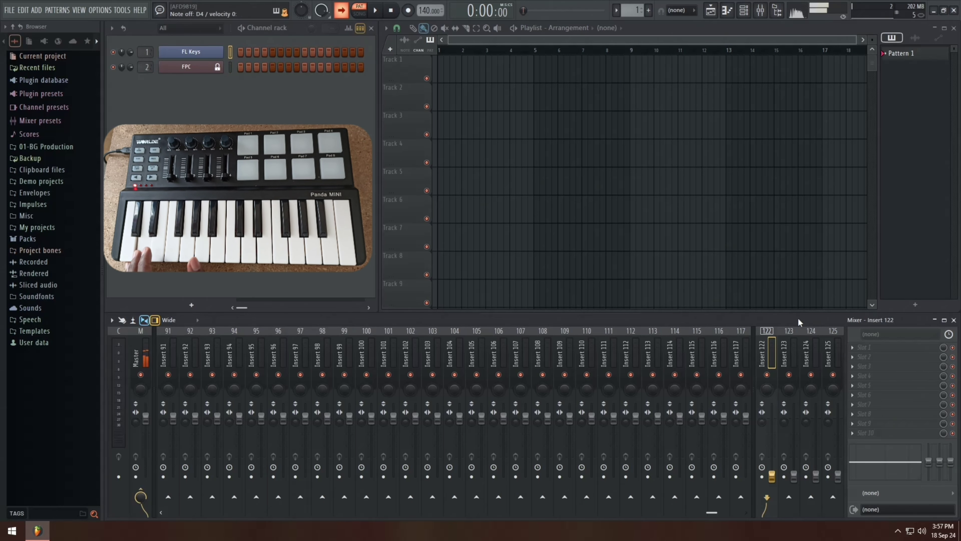
Route mixer track Insert 1 to Insert 122 only.
scroll(389, 335, "up", 3)
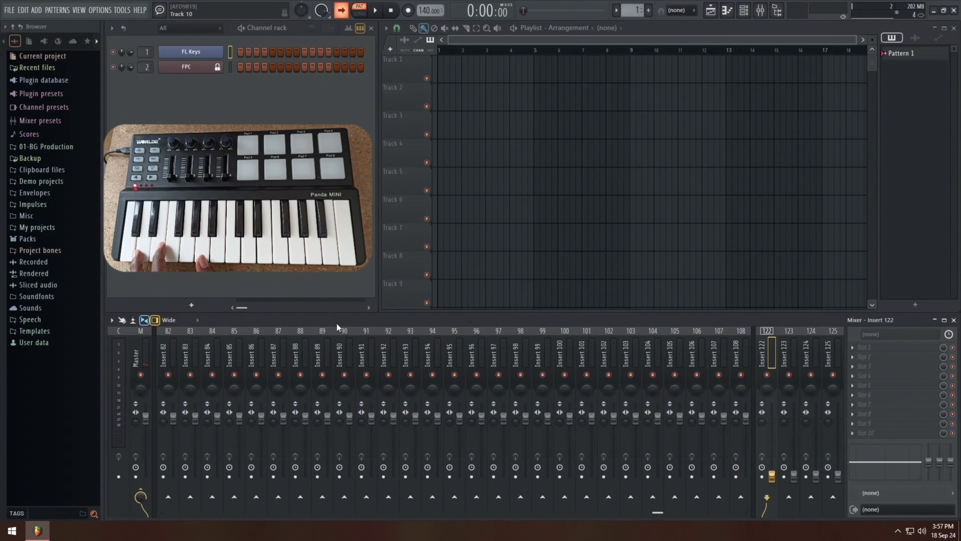
scroll(299, 339, "up", 20)
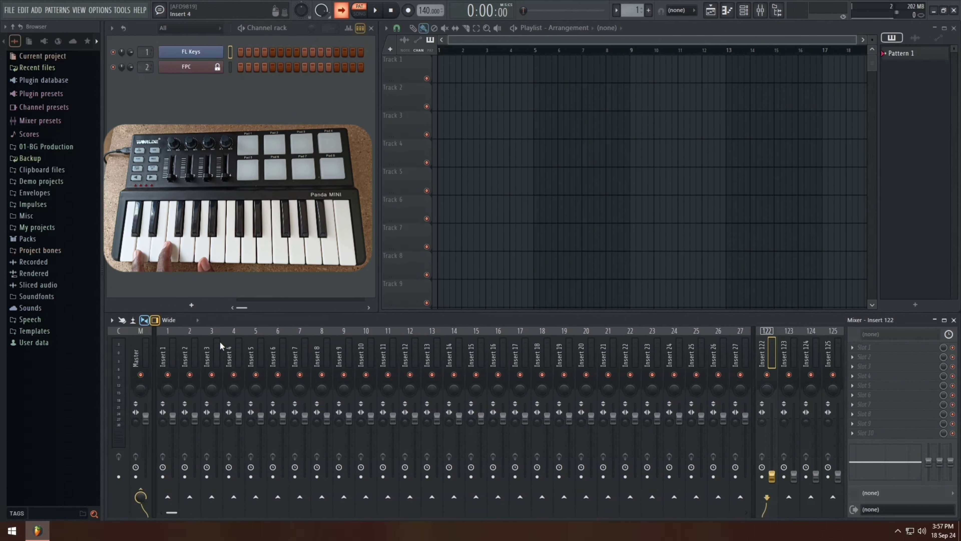
left_click(173, 356)
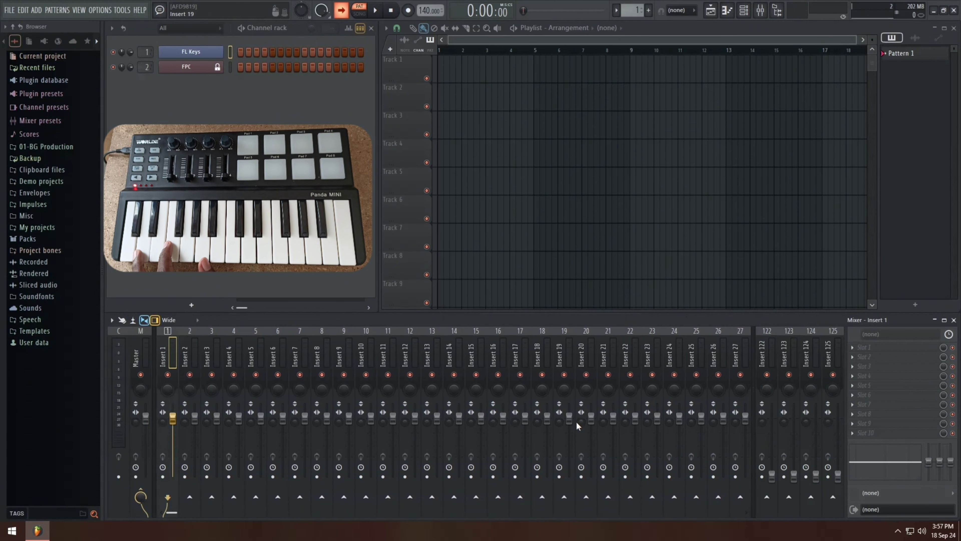
right_click(766, 499)
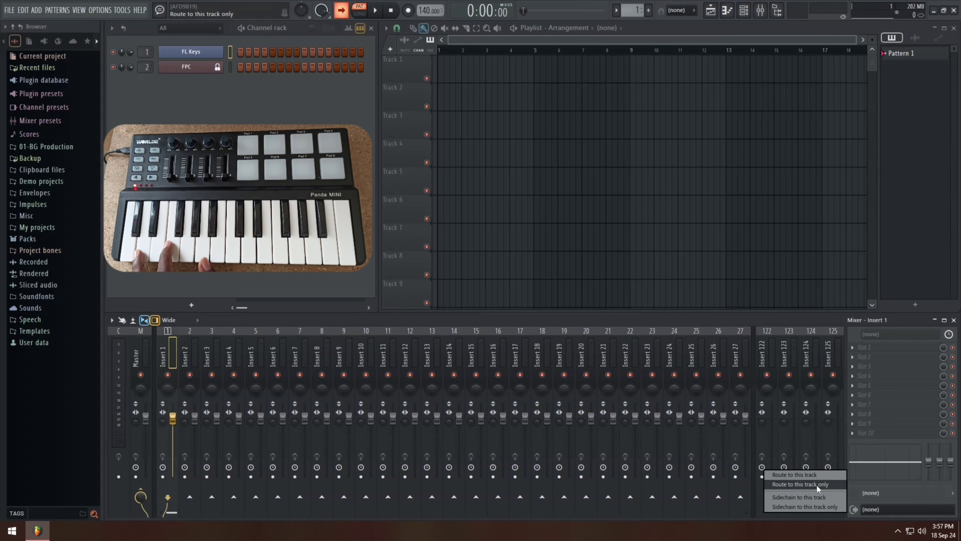
left_click(788, 483)
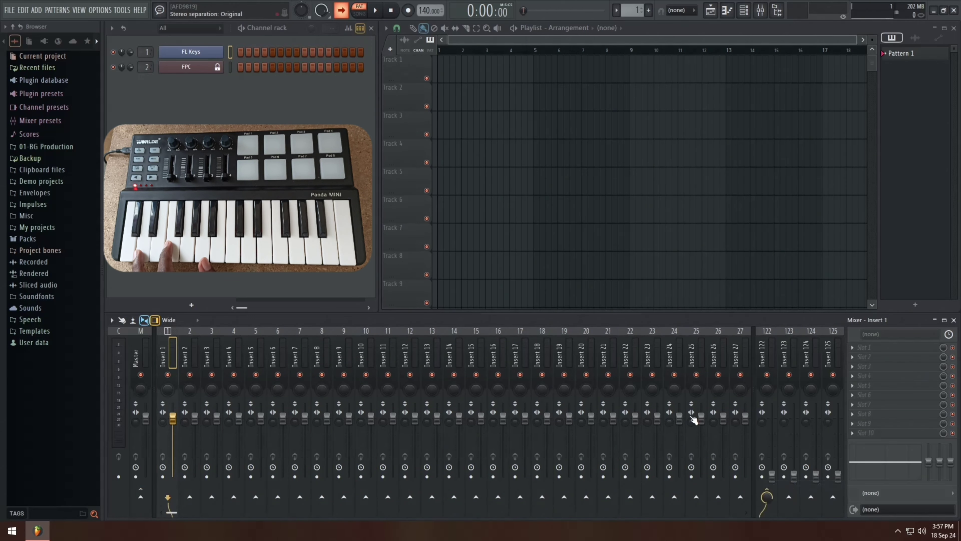
Check the signal on Insert 1 and Insert 122 in the mixer while playing the keyboard.
left_click(230, 67)
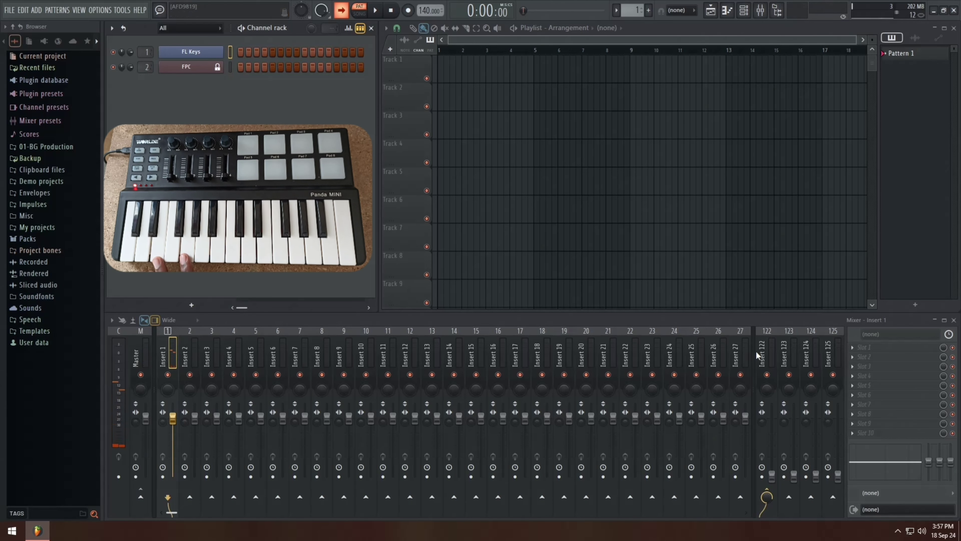
left_click(765, 364)
left_click(174, 350)
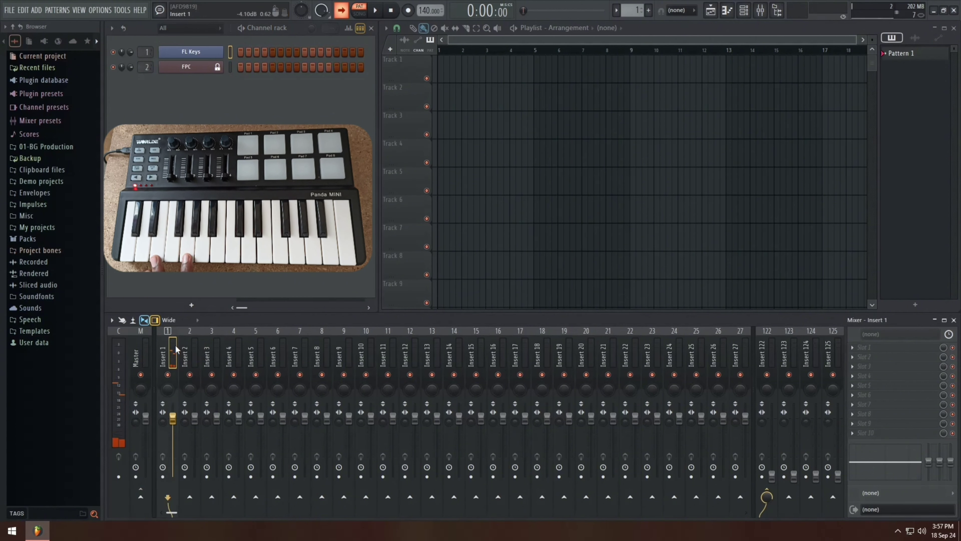
left_click(760, 359)
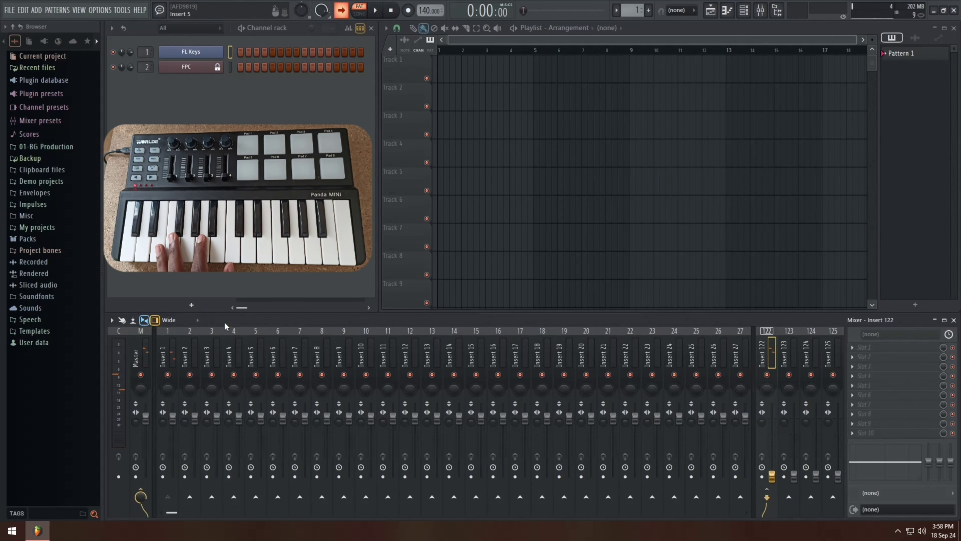
Route the selected FL Keys and FPC channels to consecutive mixer tracks starting from Insert 1.
right_click(172, 356)
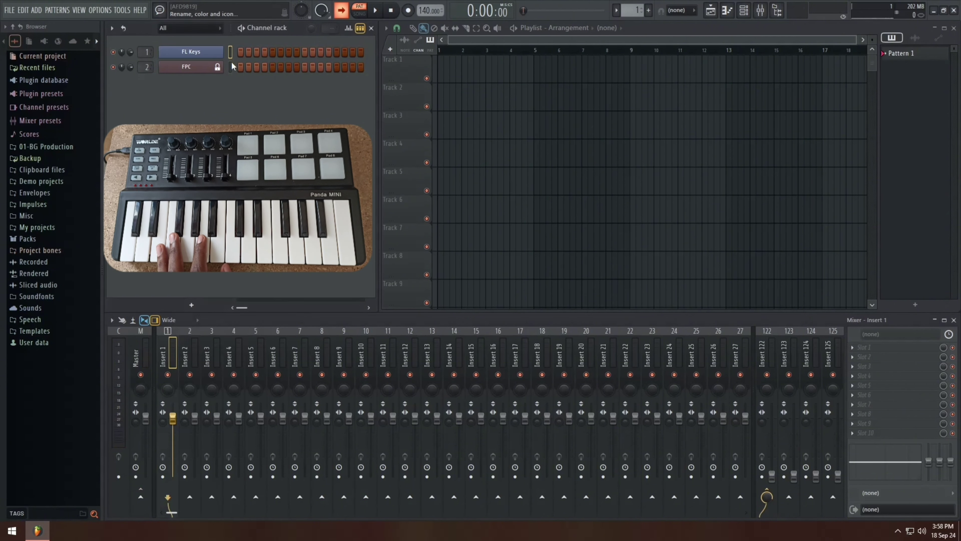
right_click(172, 350)
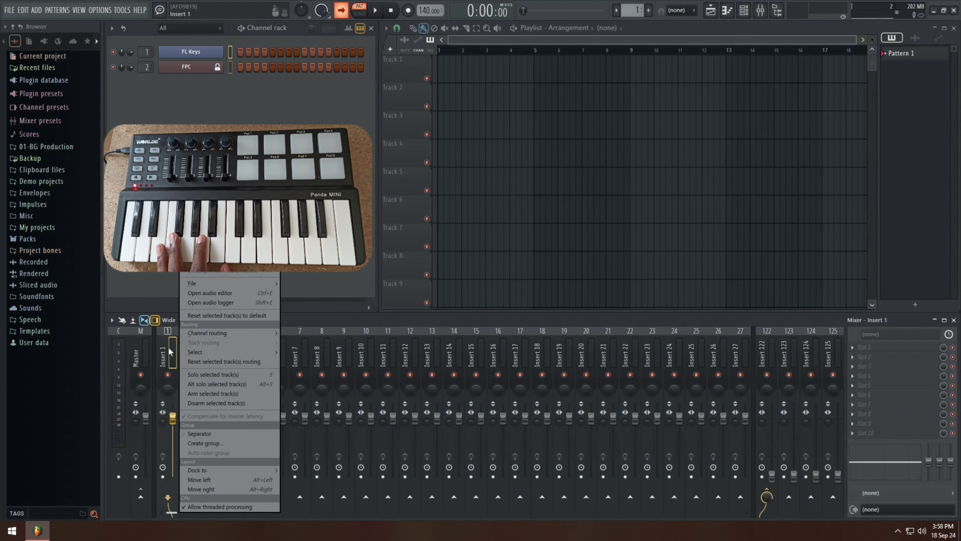
mouse_move(227, 334)
left_click(298, 340)
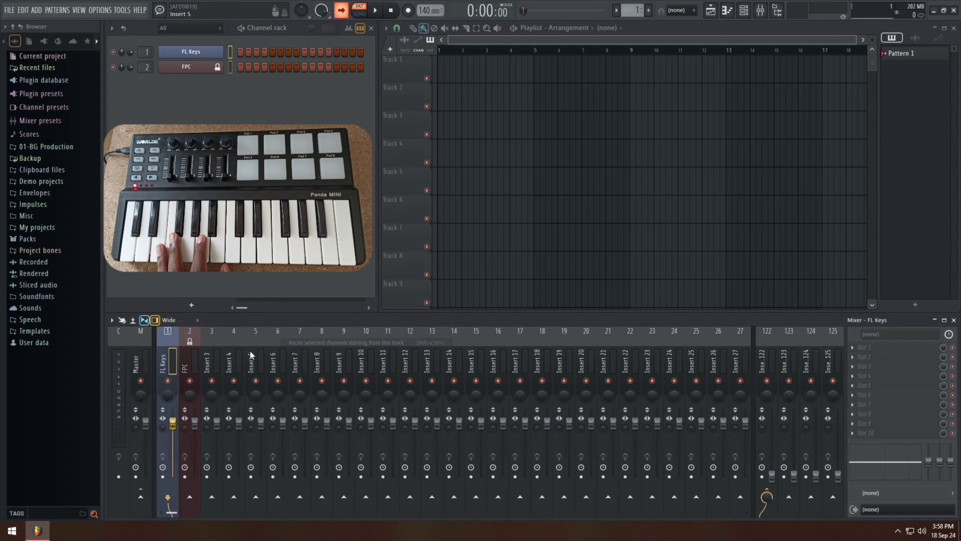
Route the FPC mixer track to Insert 123 only.
left_click(199, 367)
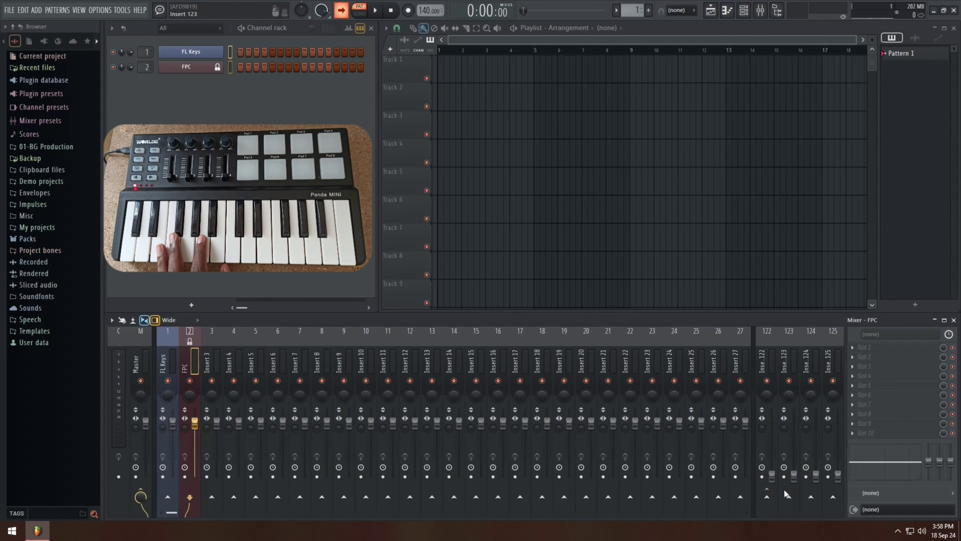
right_click(794, 501)
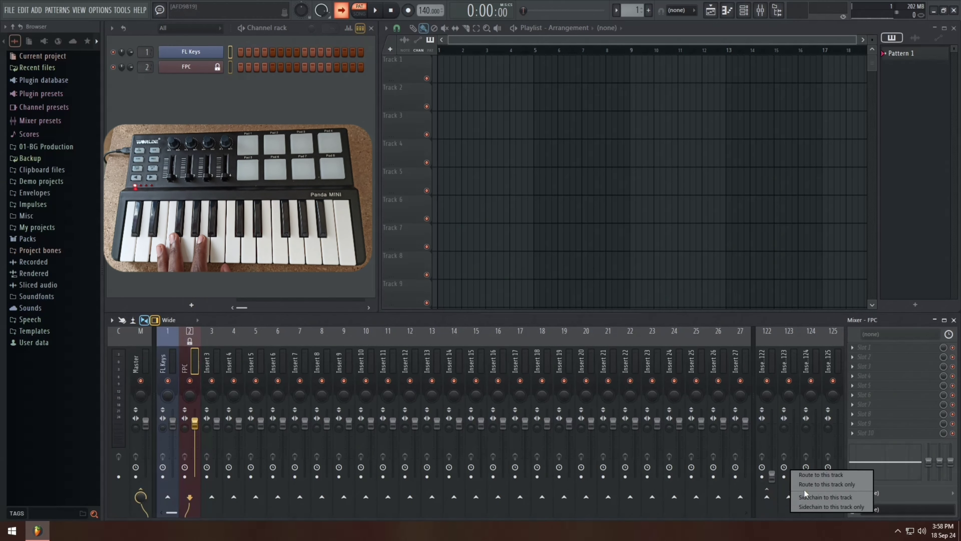
left_click(818, 486)
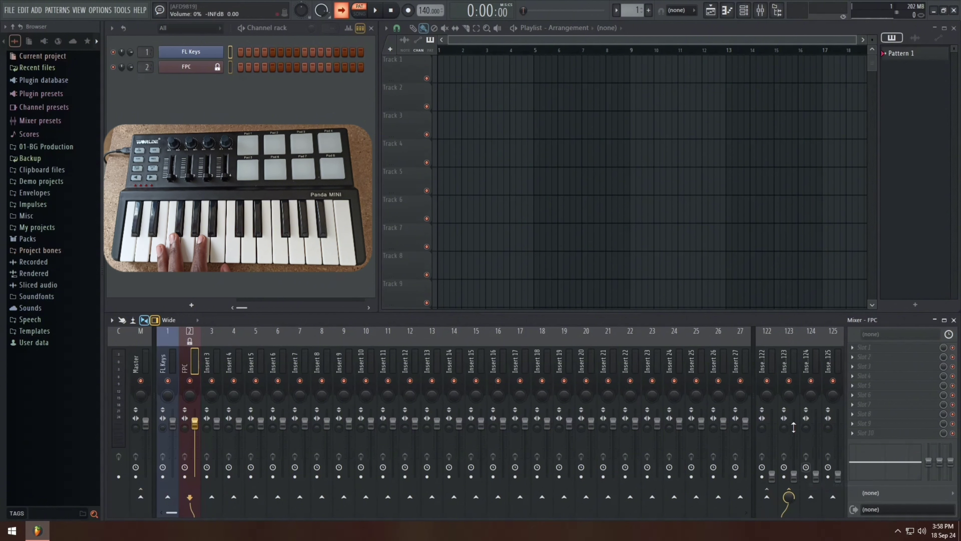
Rename mixer track Insert 123 with the preset name Drum mix.
right_click(794, 361)
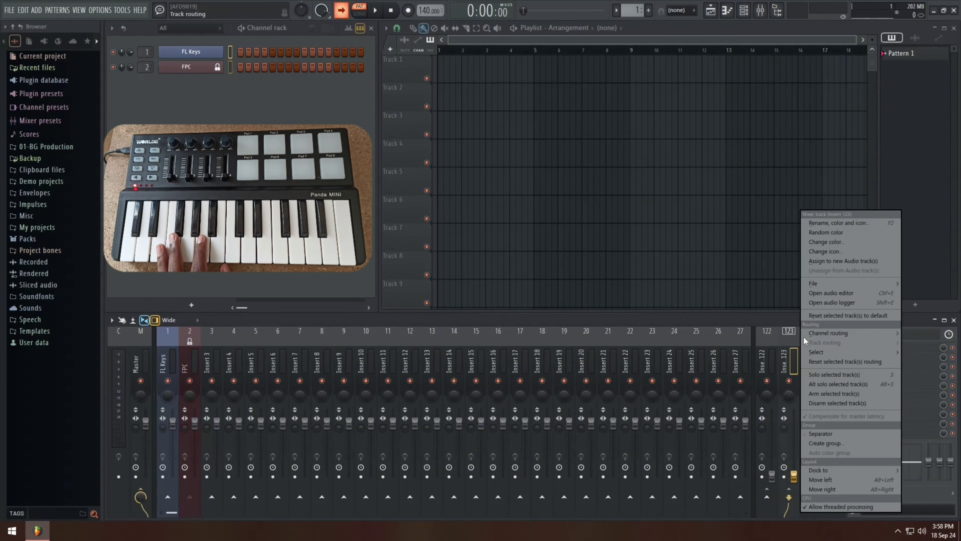
left_click(838, 224)
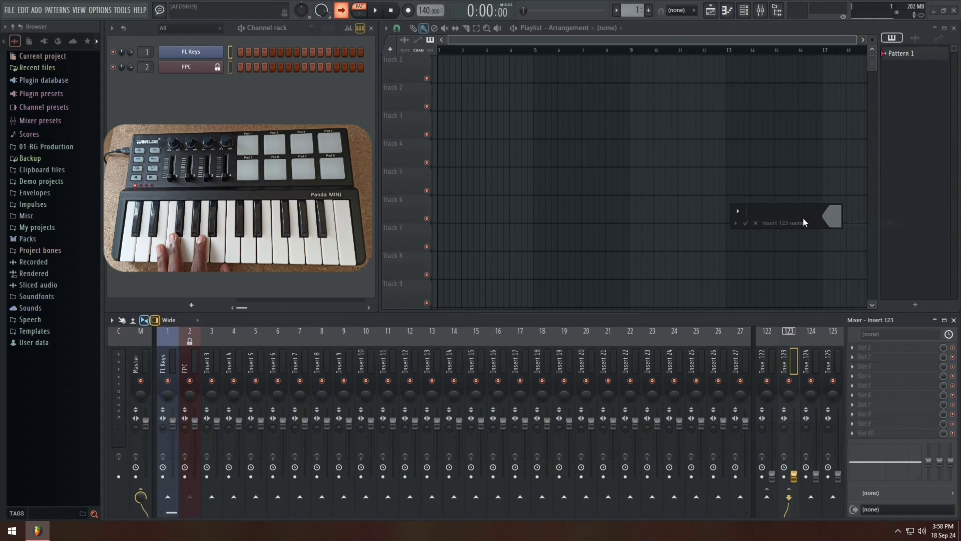
left_click(736, 223)
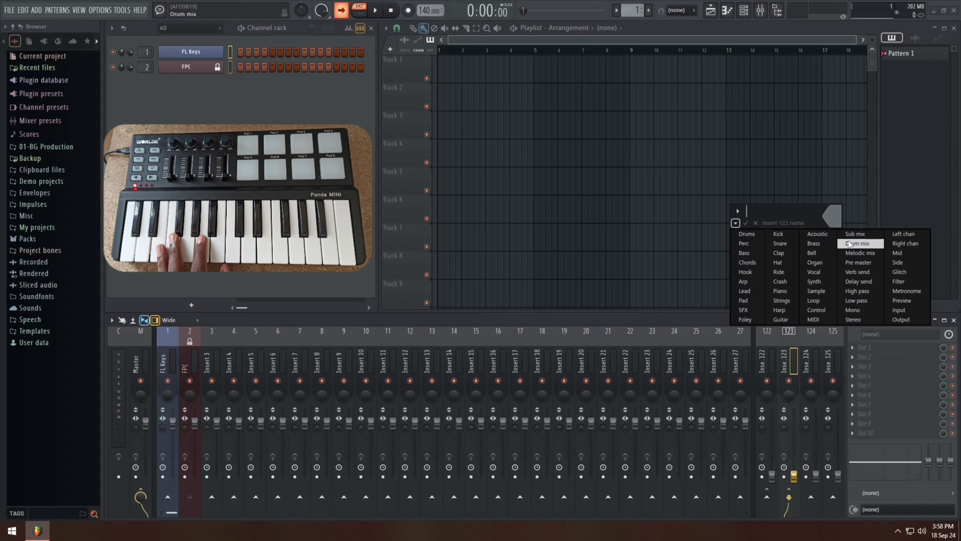
left_click(877, 244)
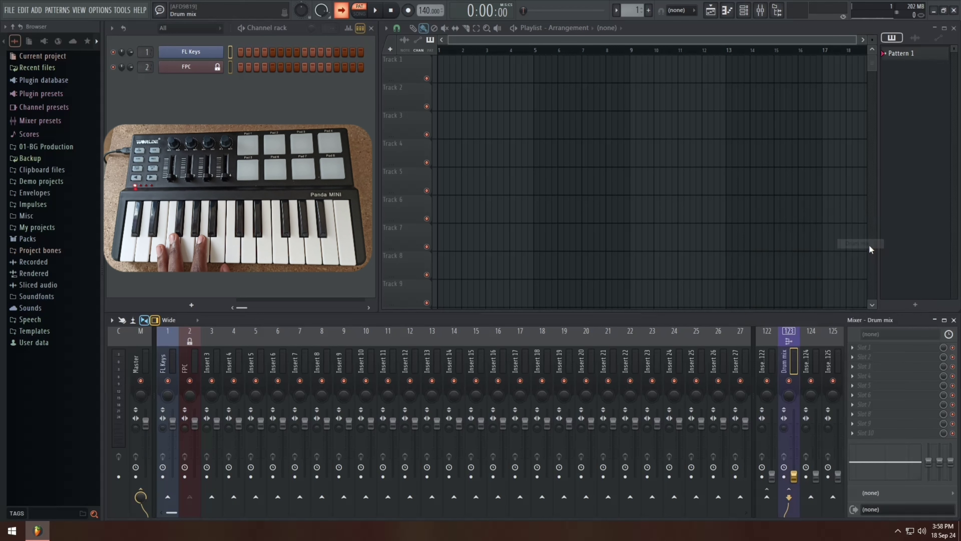
Rename mixer track Insert 122 with the preset name Melodic mix.
right_click(767, 362)
mouse_move(794, 334)
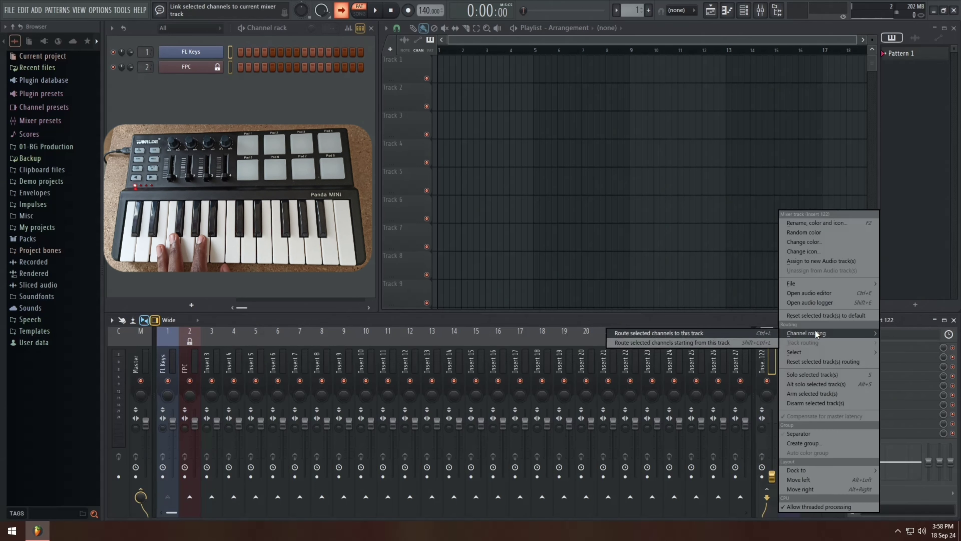
left_click(813, 223)
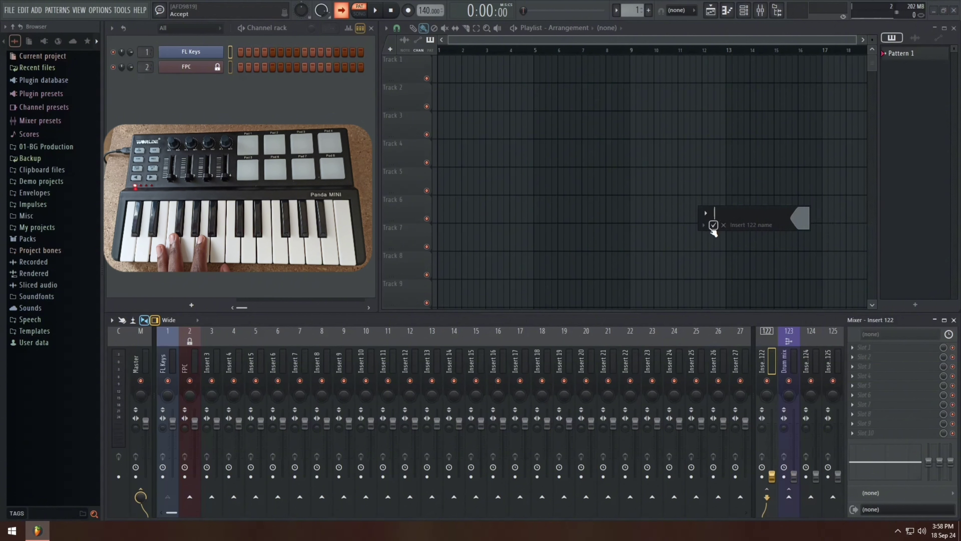
left_click(704, 226)
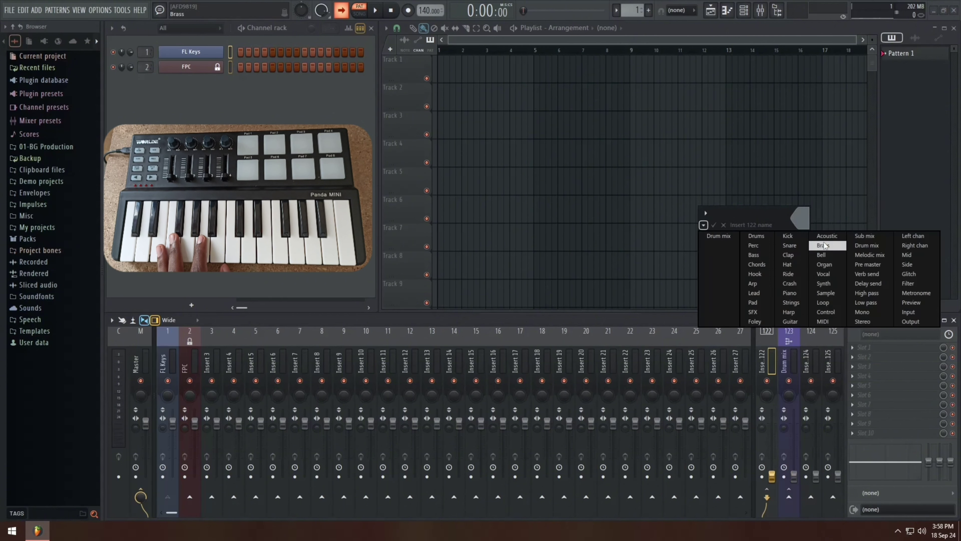
left_click(881, 261)
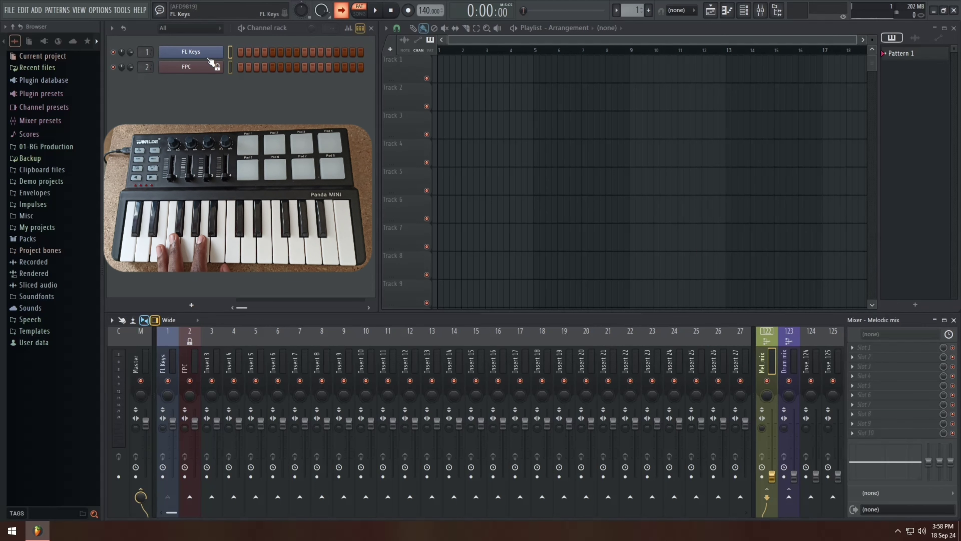
Program FL Keys on steps 2, 5, 10 and 14 and FPC on steps 4 and 10, and play the pattern.
left_click(249, 51)
left_click(273, 52)
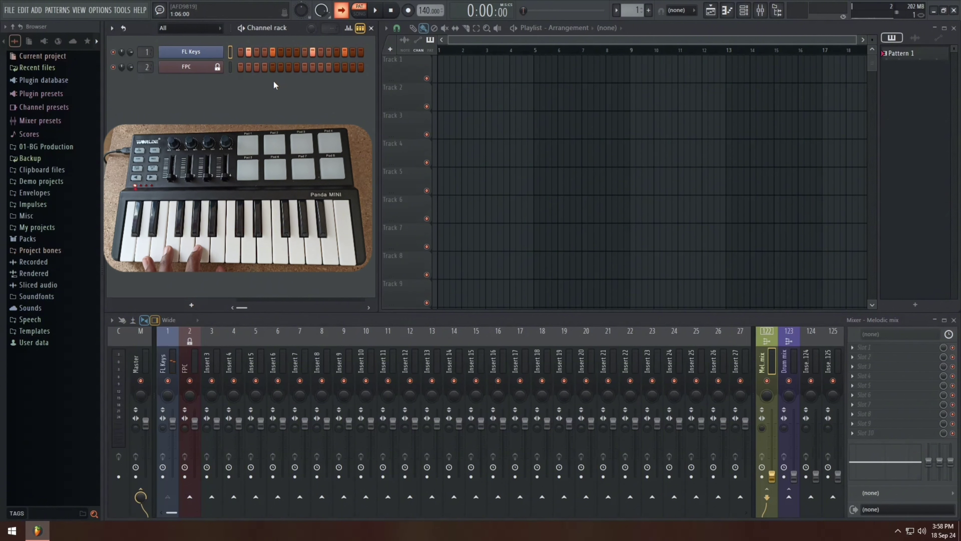
left_click(264, 67)
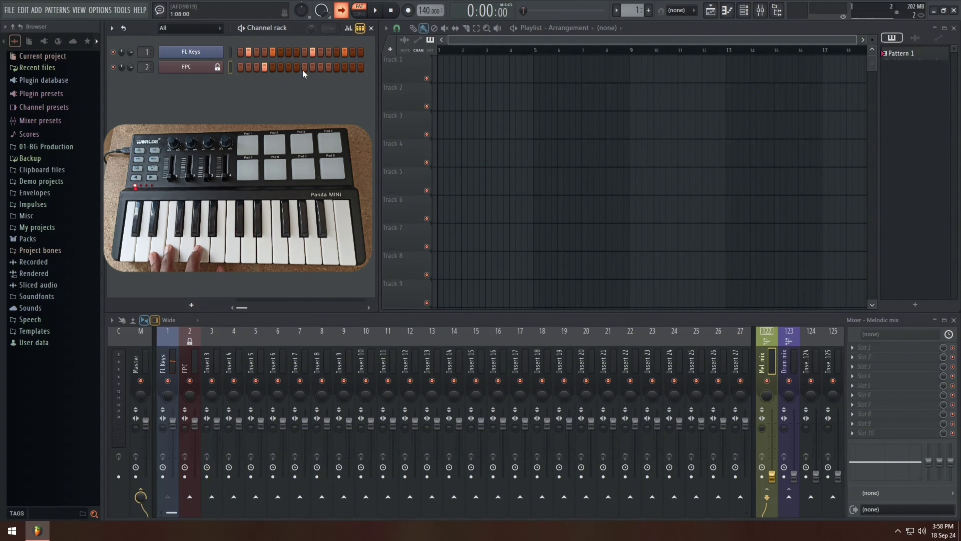
left_click(313, 67)
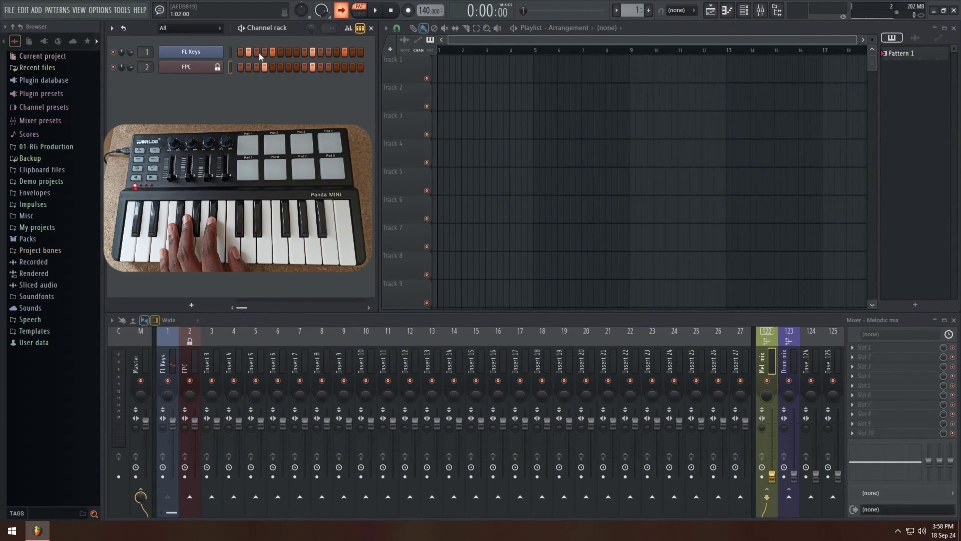
left_click(379, 12)
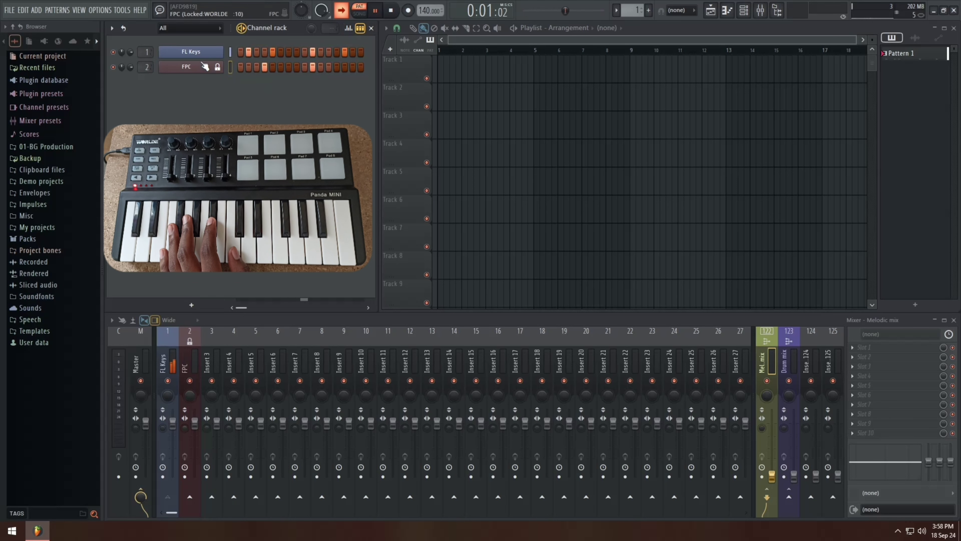
Open the FPC channel in the piano roll and stop the playback.
left_click(205, 70)
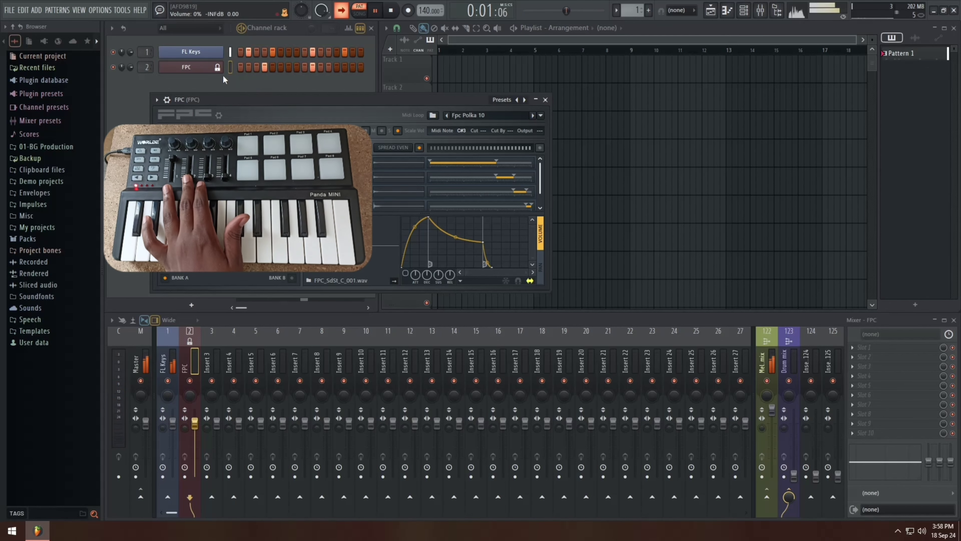
right_click(215, 74)
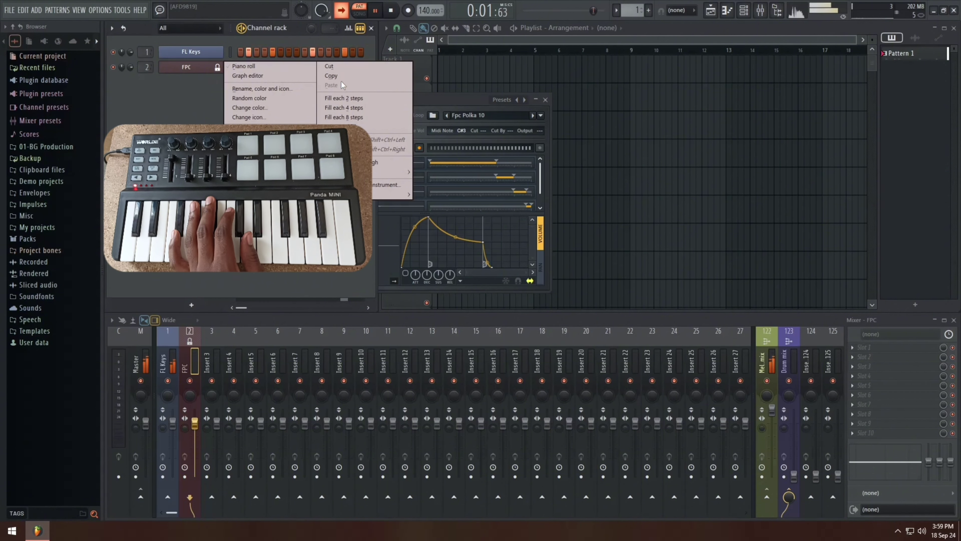
left_click(179, 75)
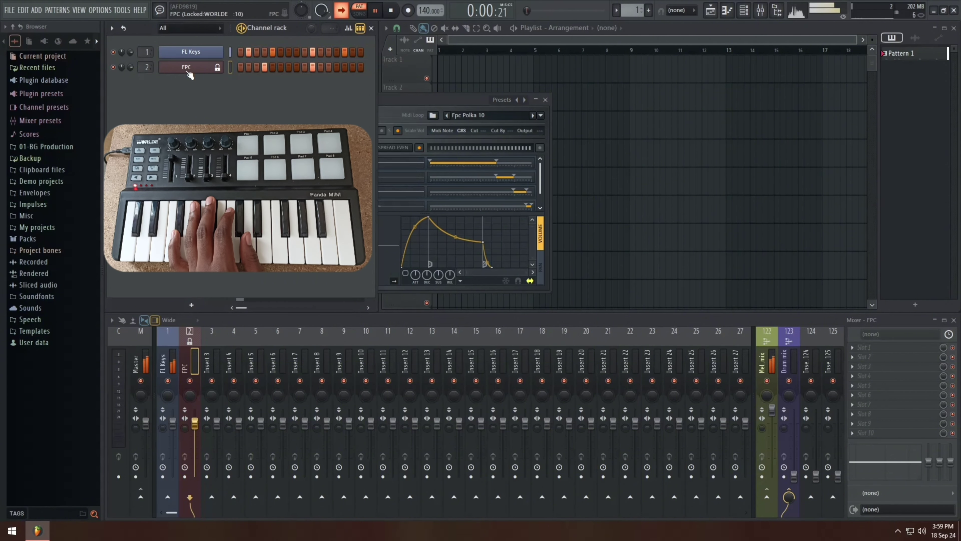
right_click(189, 74)
left_click(187, 70)
left_click(187, 70)
right_click(188, 70)
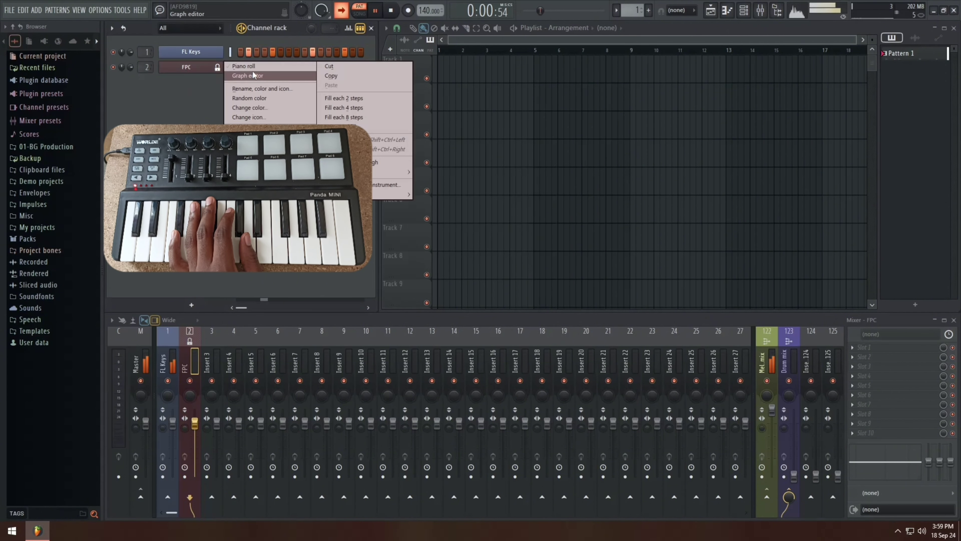
left_click(254, 68)
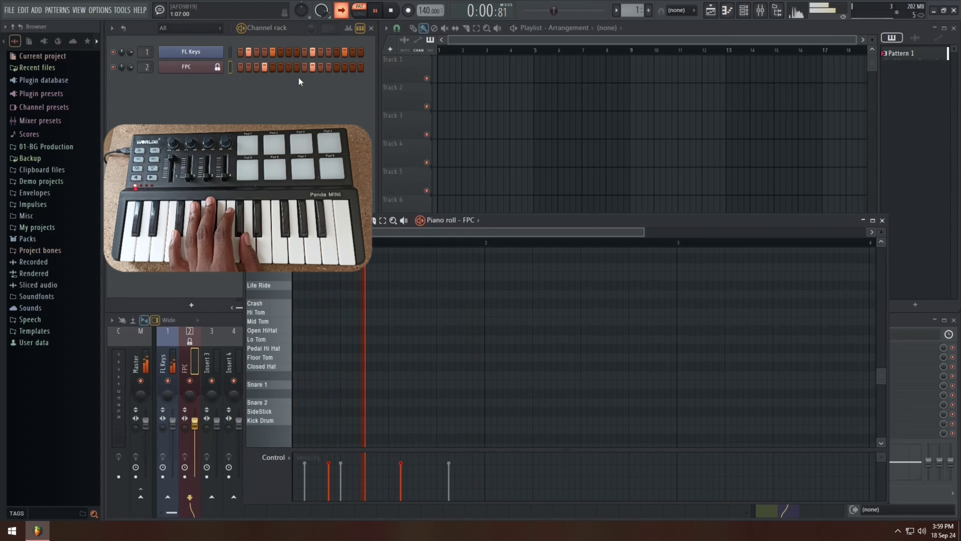
key("space")
Arm recording for notes and automation.
right_click(405, 9)
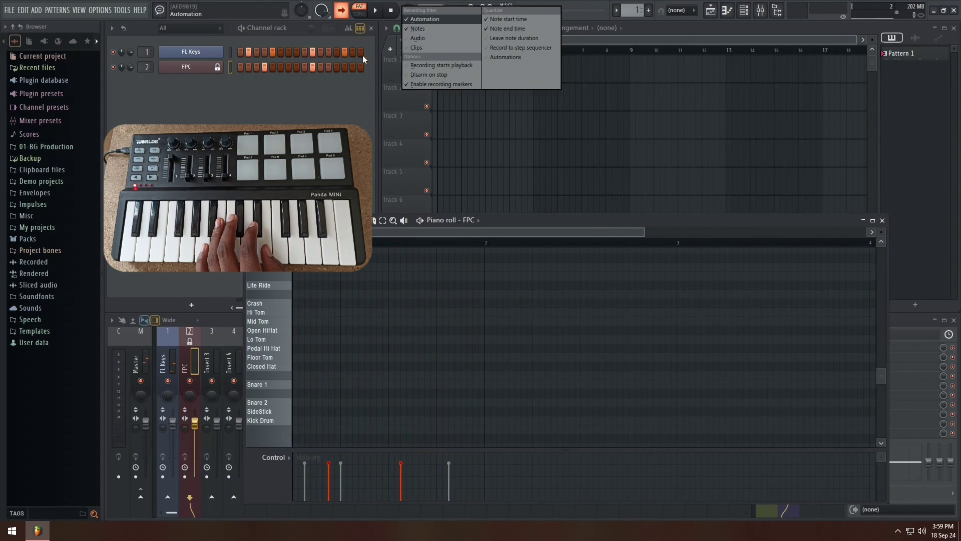
left_click(366, 75)
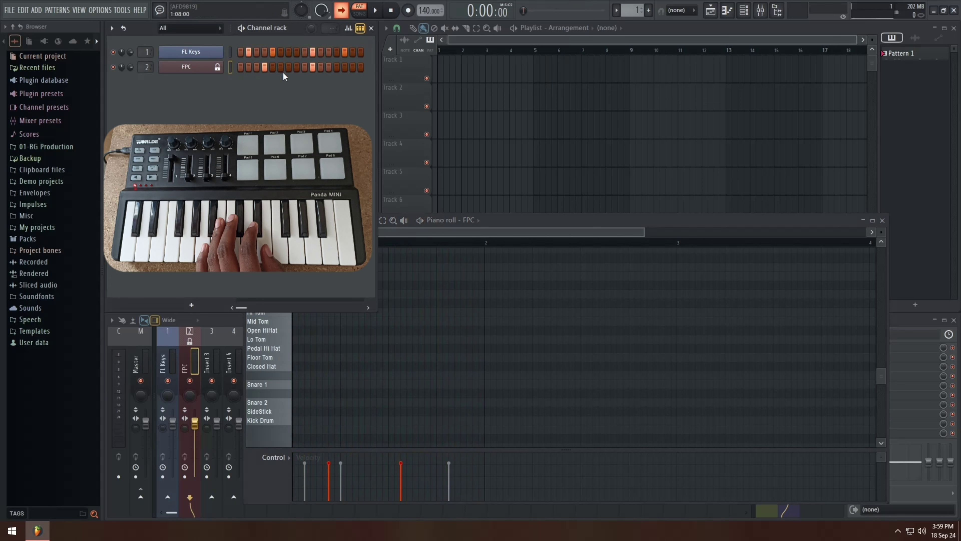
left_click(481, 220)
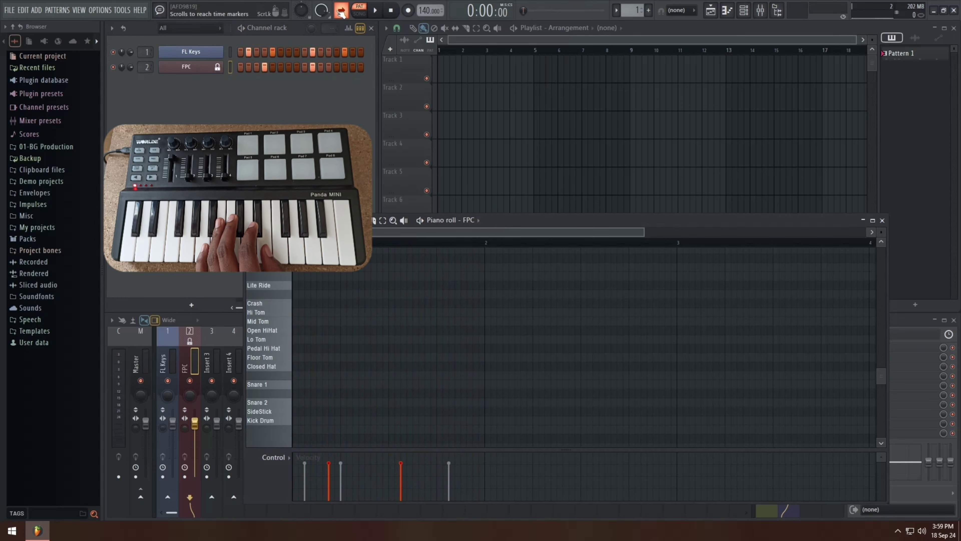
left_click(408, 14)
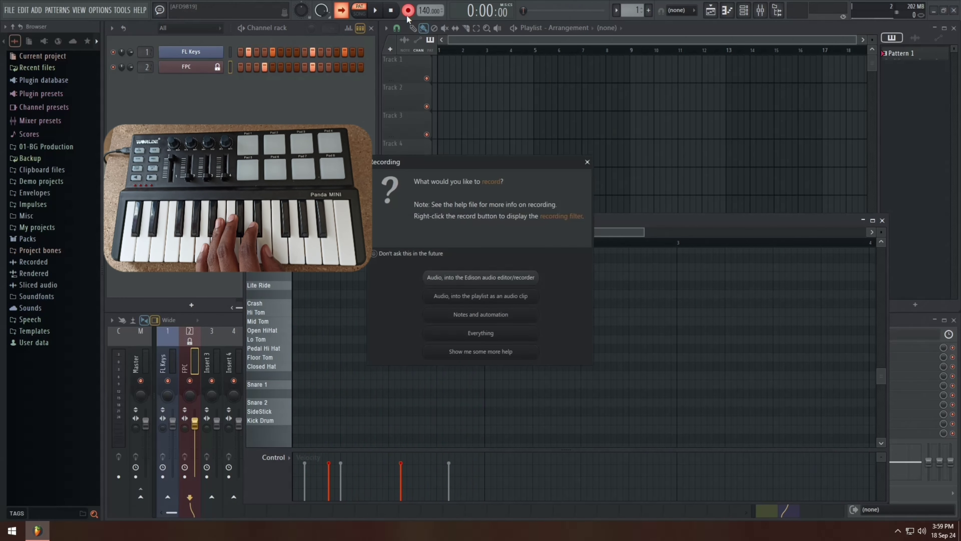
left_click(480, 314)
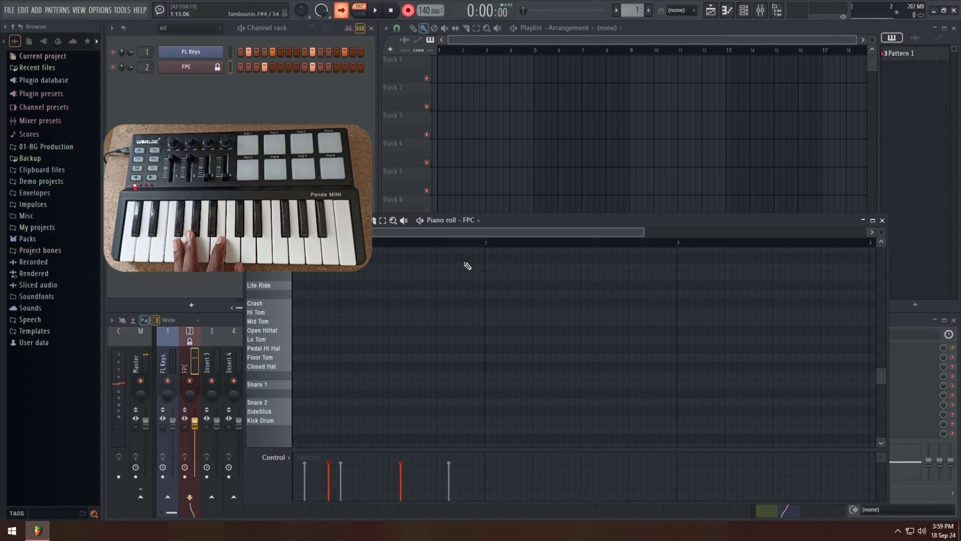
Record trial FPC takes from the controller with Kick Drum, Snare 2 and Closed Hat hits.
key("space")
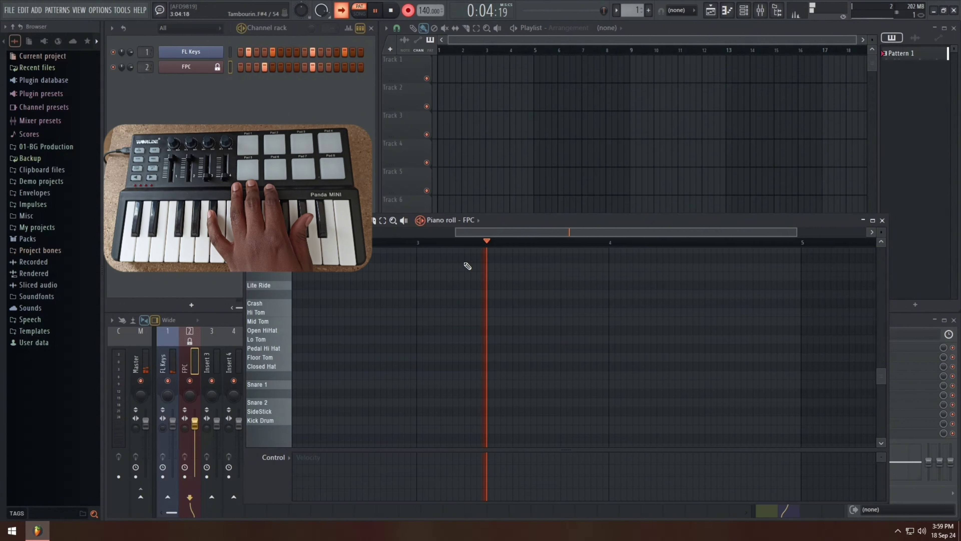
key("space")
key("space")
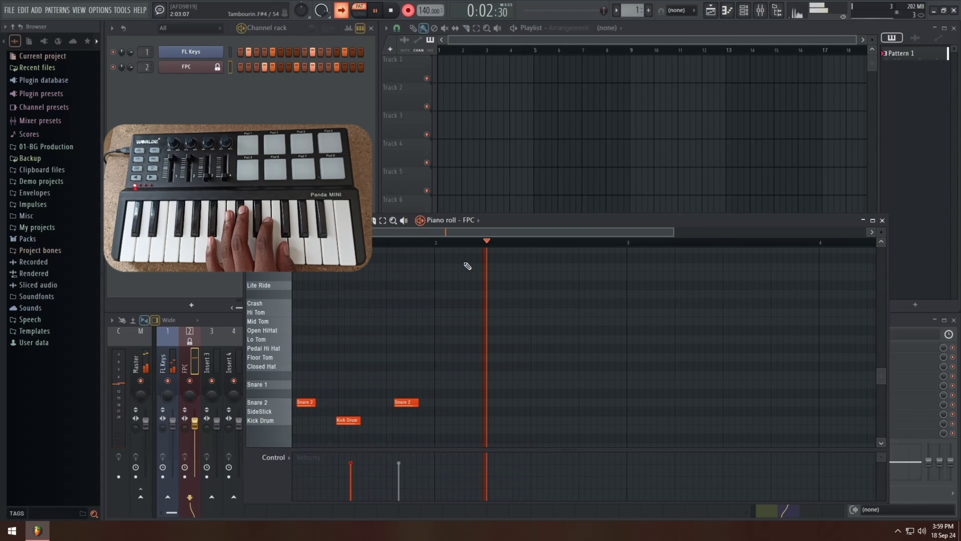
key("space")
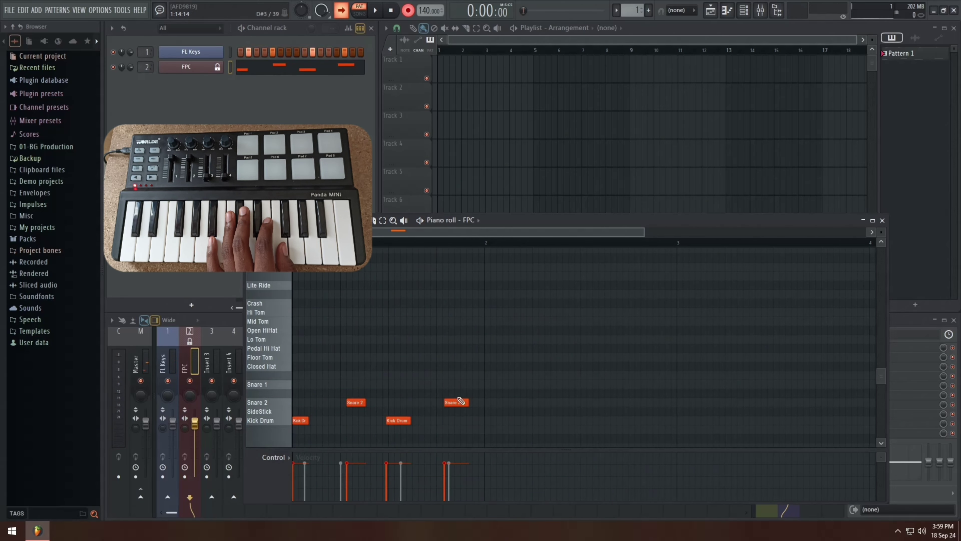
key("space")
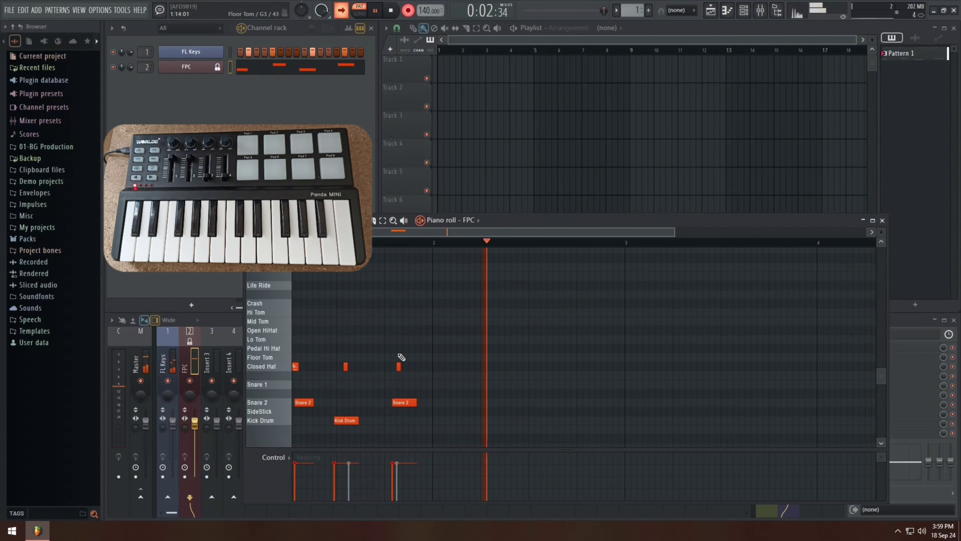
key("space")
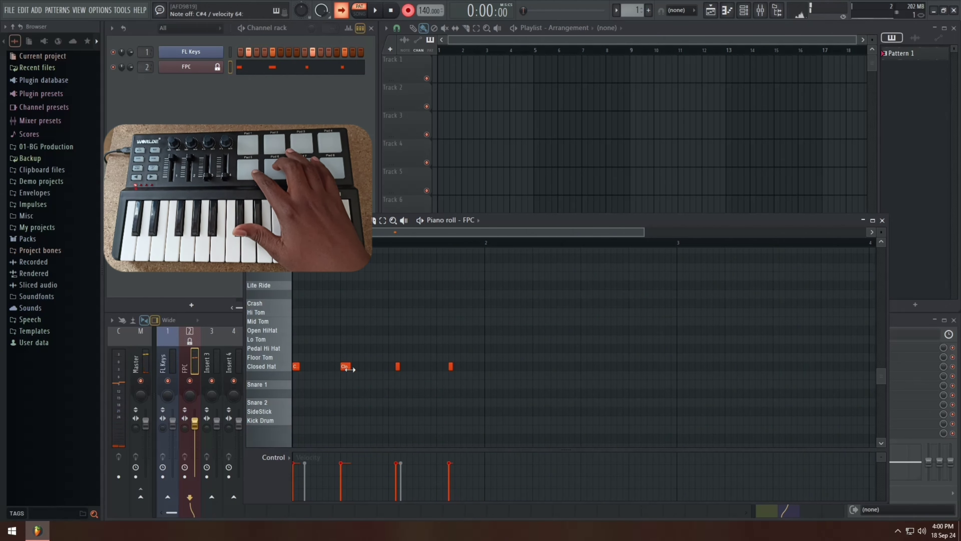
Record an FPC take combining Closed Hat, Snare 2 and Kick Drum hits, and close the piano roll.
key("space")
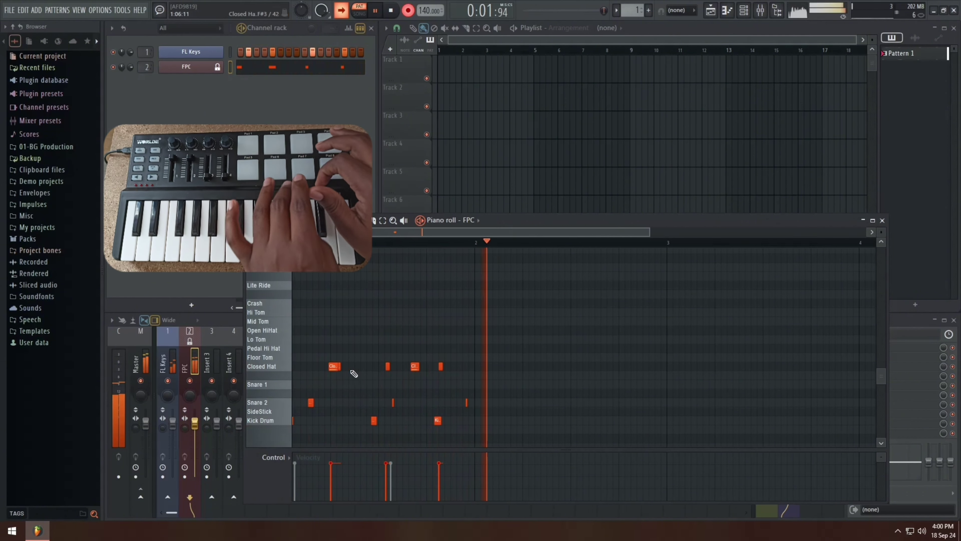
key("space")
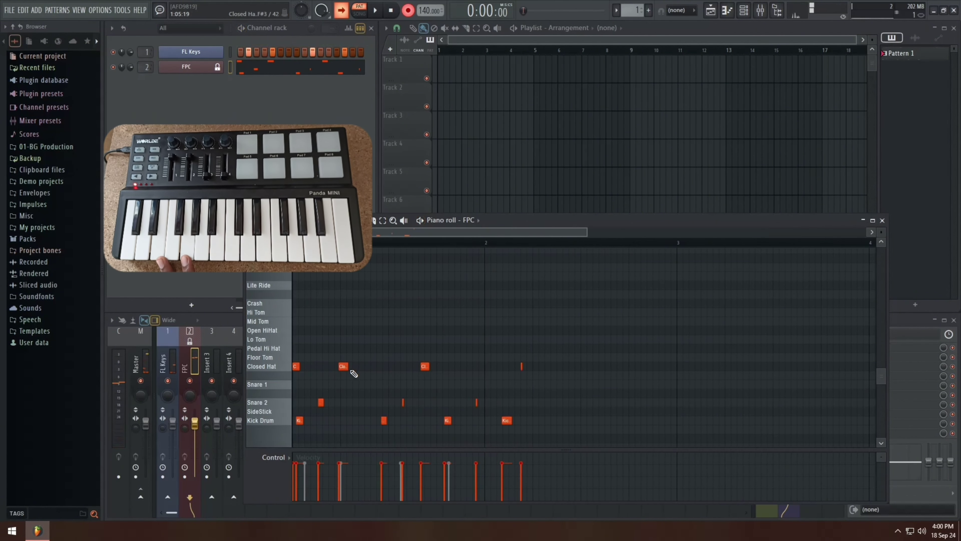
left_click(882, 220)
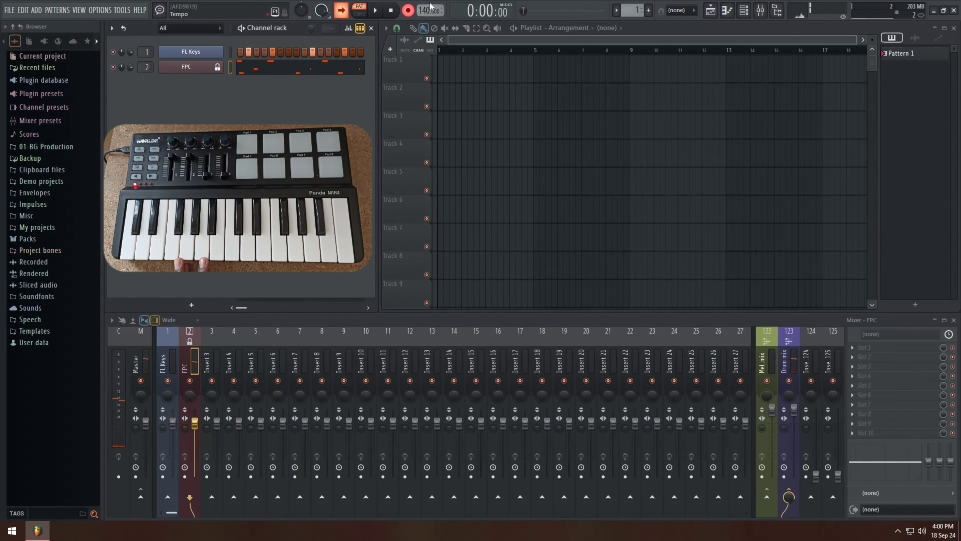
Play the pattern and delete the FPC Kick Drum and Closed Hat notes that lie in bar 2.
key("space")
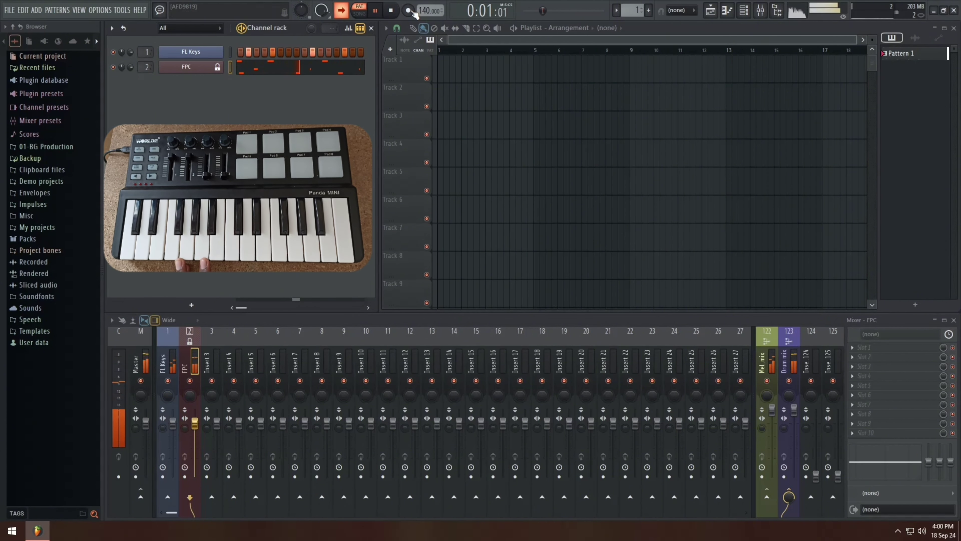
key("F7")
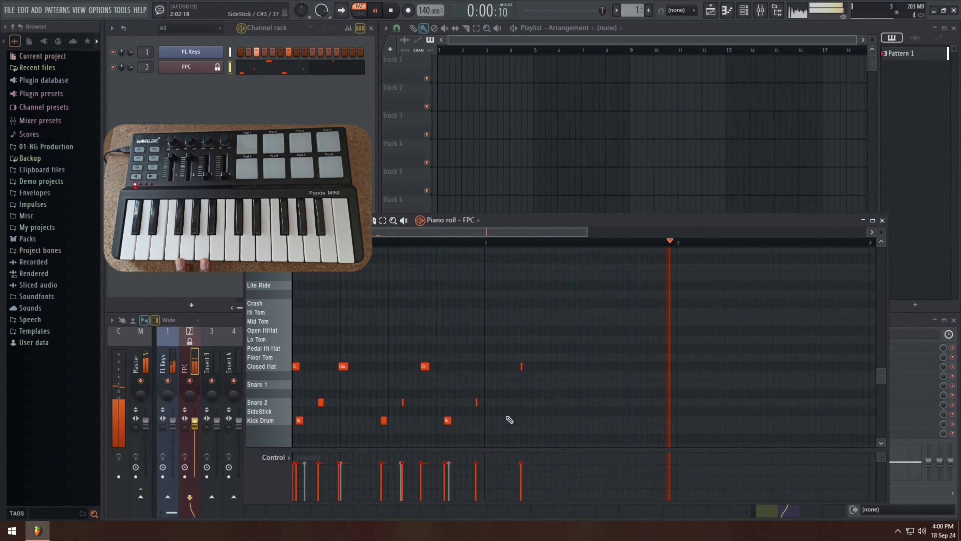
right_click(508, 420)
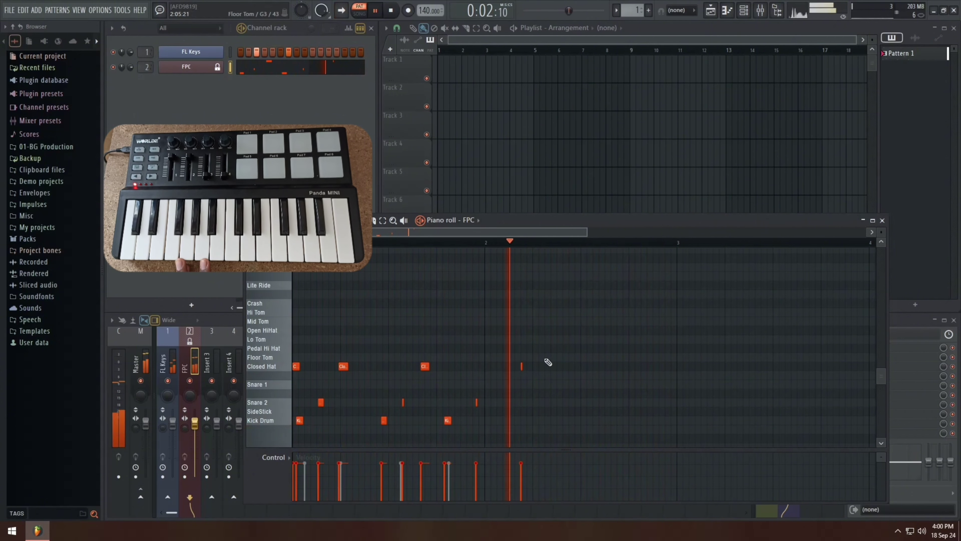
right_click(521, 366)
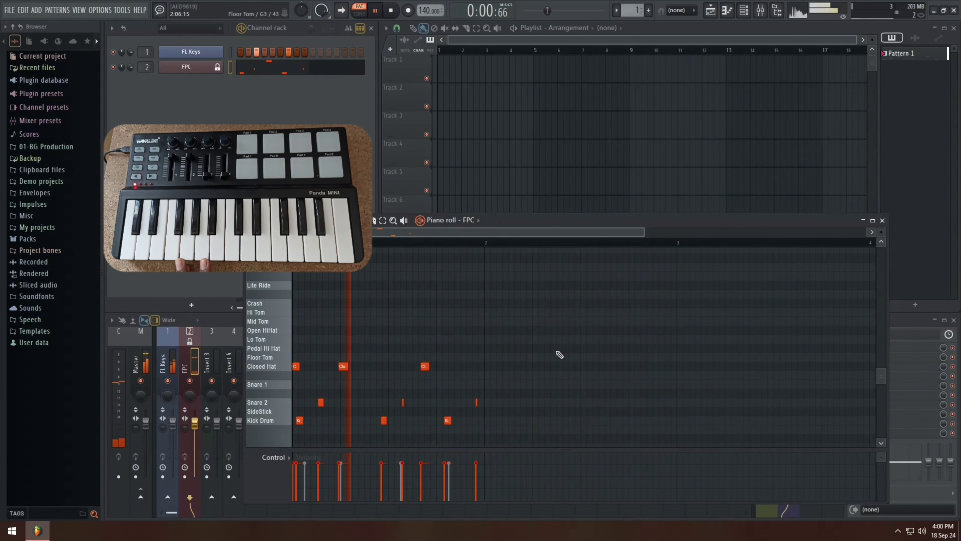
left_click(882, 220)
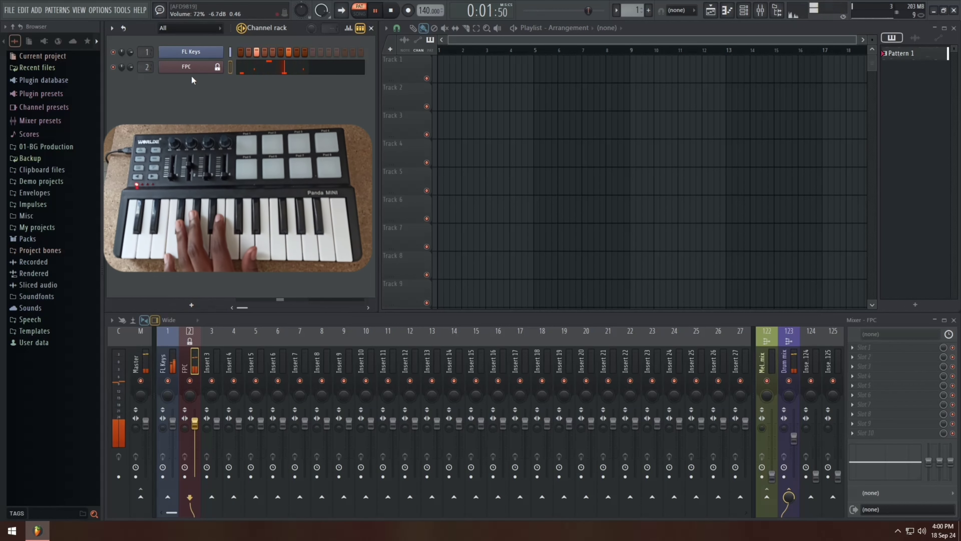
Load the Breakbeat preset in the FPC plugin and close its window.
left_click(198, 67)
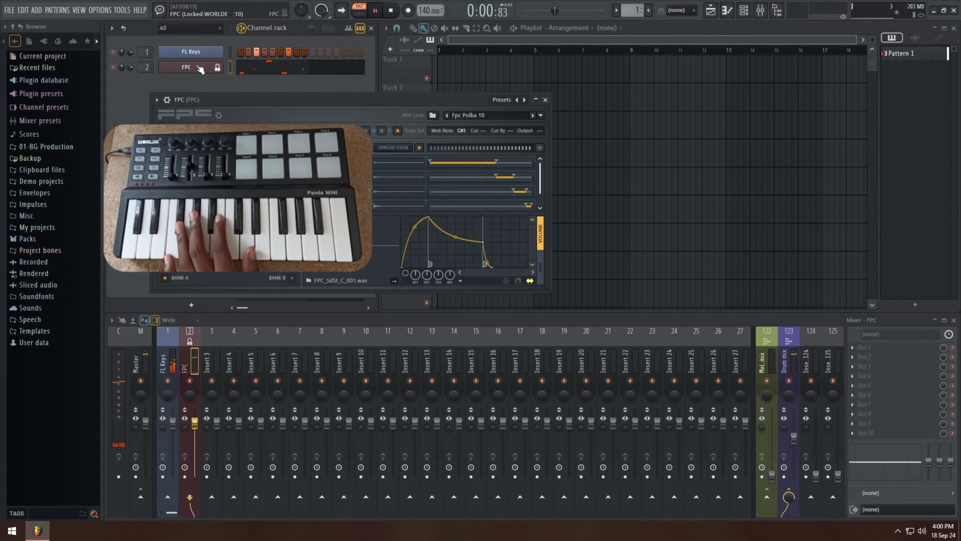
left_click(525, 99)
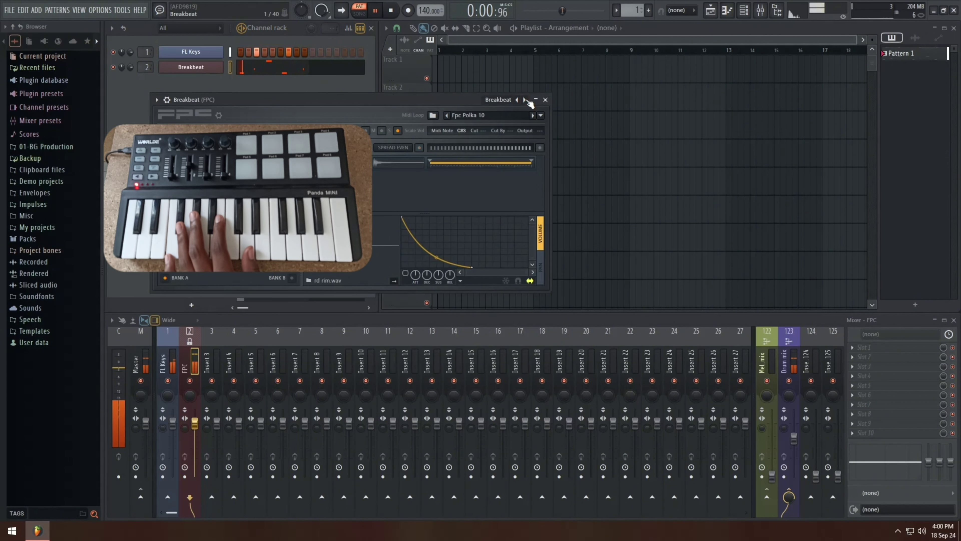
left_click(545, 100)
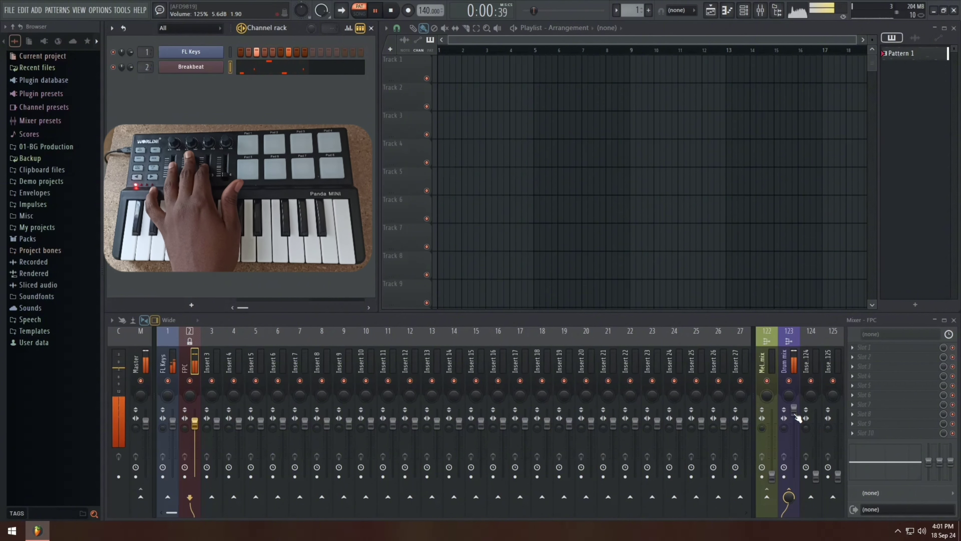
Select the Drum mix track and replay the pattern while moving the mix bus faders with the controller sliders.
left_click(796, 412)
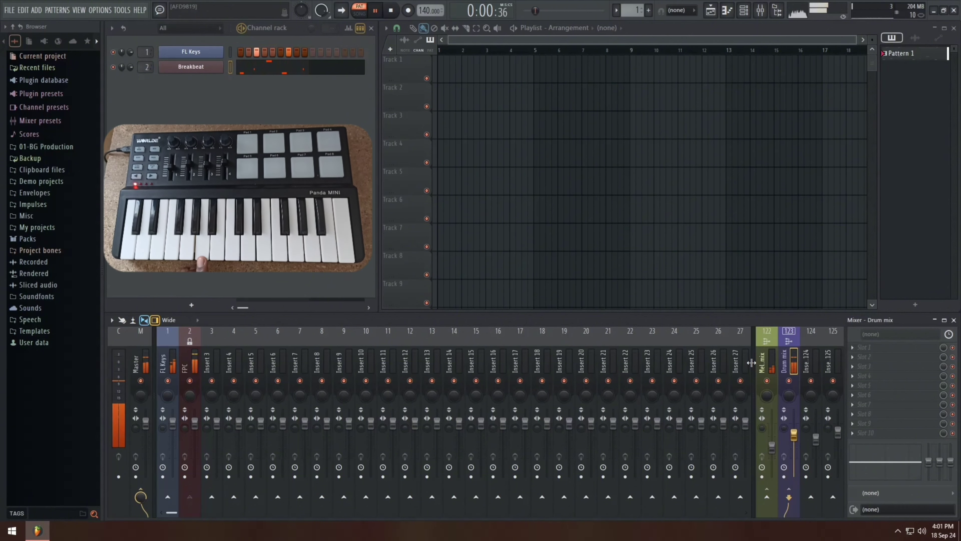
key("space")
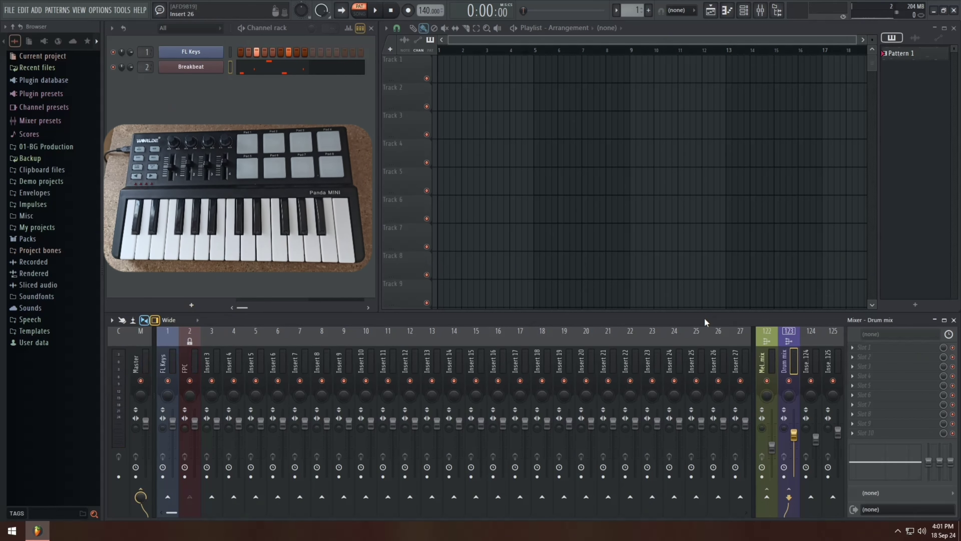
key("space")
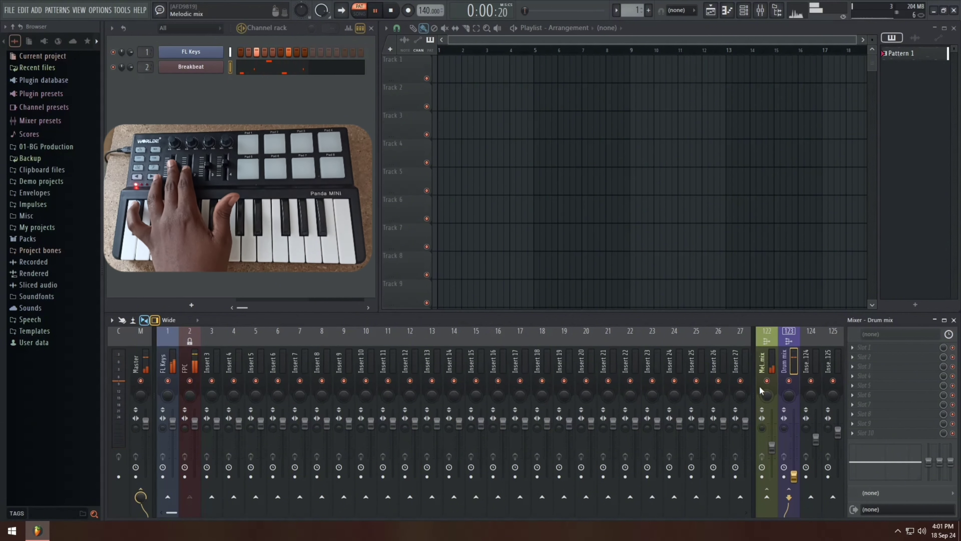
Start a controller link for the Melodic mix track's panning knob.
right_click(770, 396)
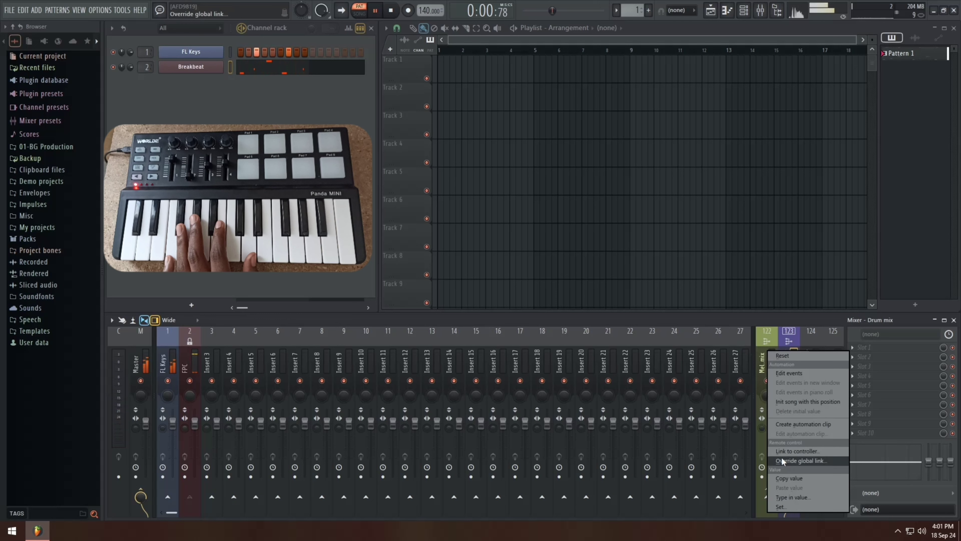
left_click(787, 451)
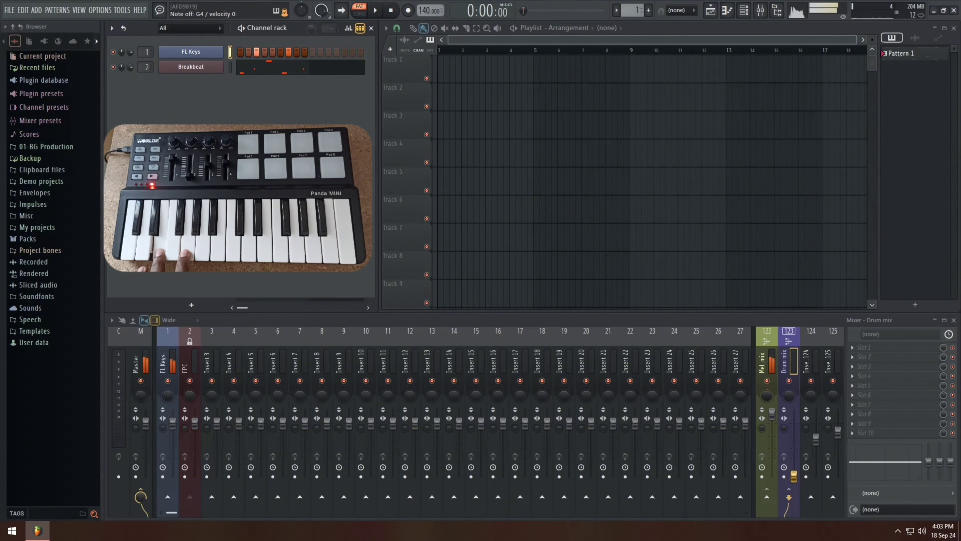
Open the FL Keys plugin window to check the controller's keys on its keyboard, and close it.
left_click(191, 52)
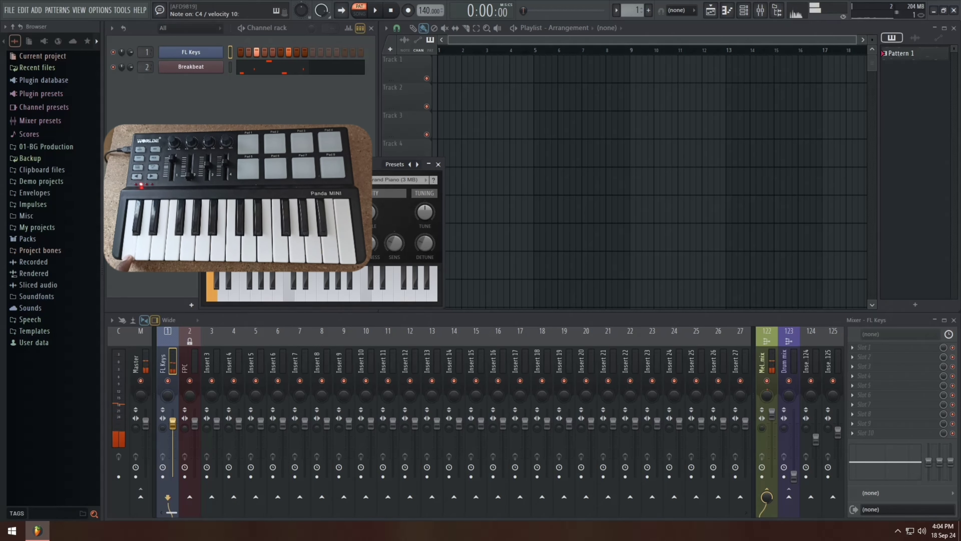
left_click(438, 164)
Exit the program without saving the changes to untitled.flp.
left_click(23, 10)
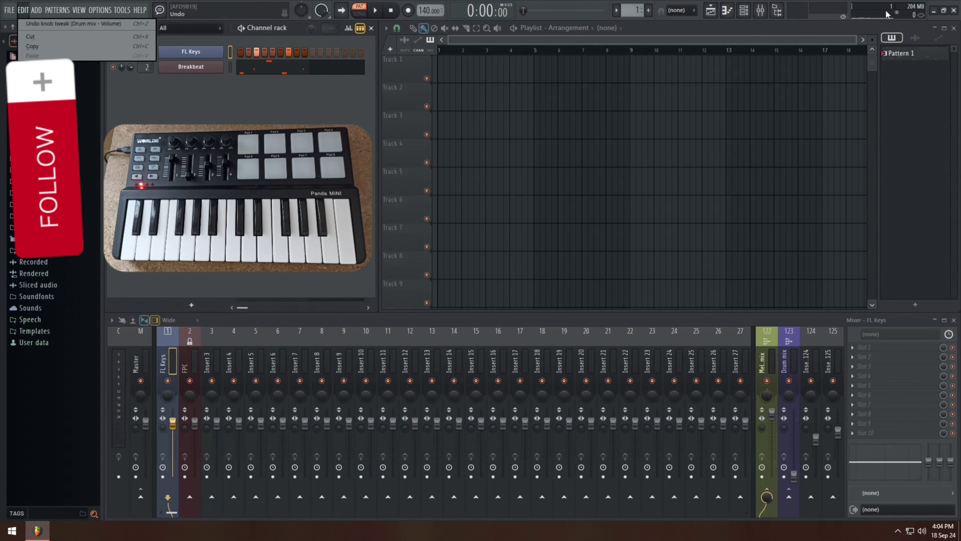
left_click(954, 10)
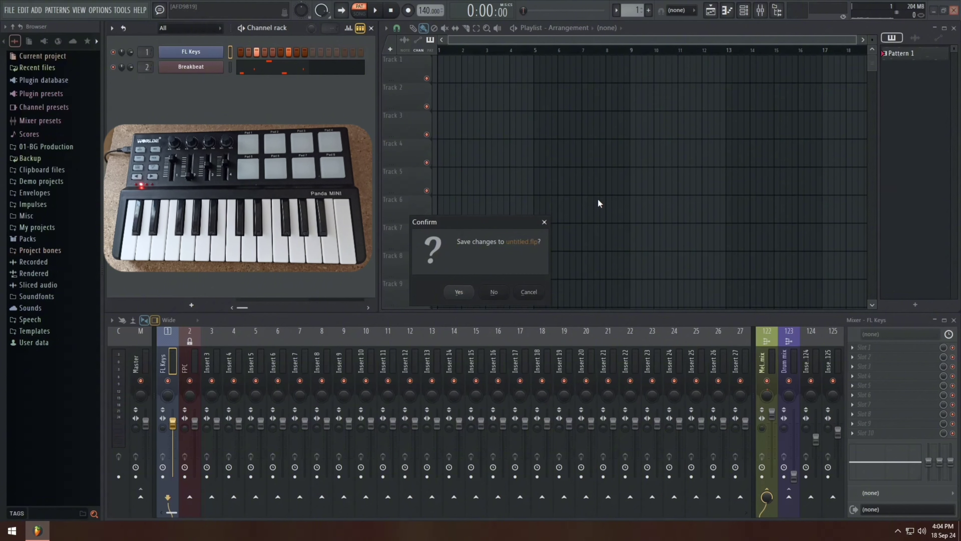
left_click(494, 292)
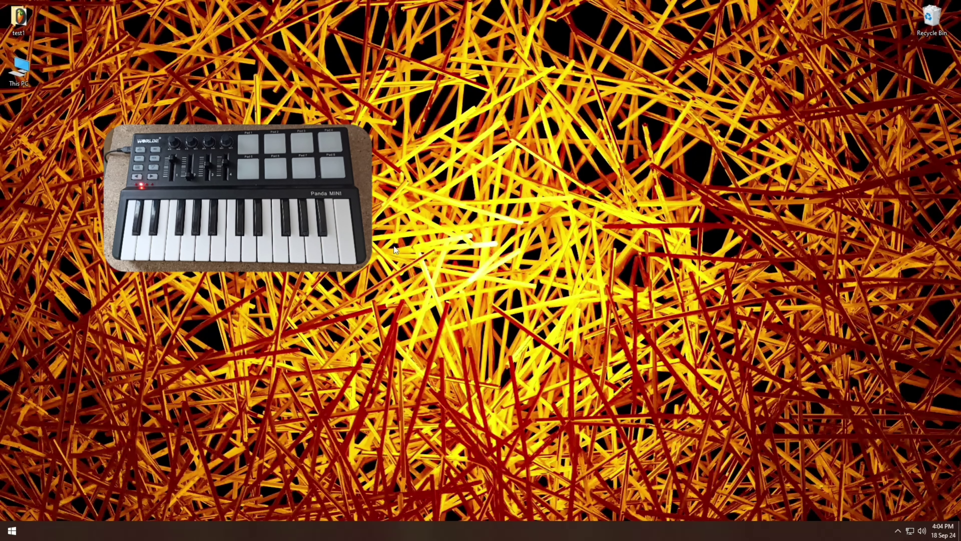
Open the Panda Mini editor and look through the common settings of its scenes.
left_click(21, 535)
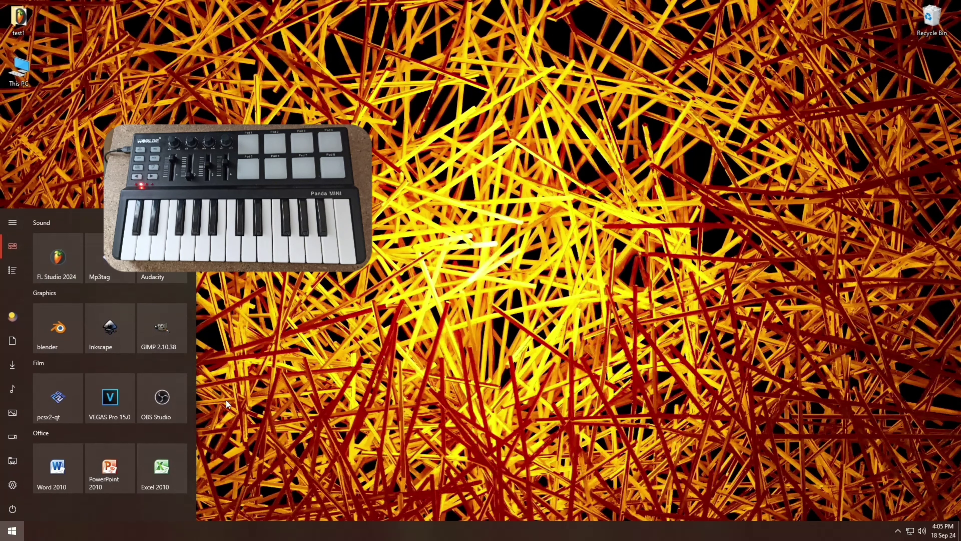
key("Escape")
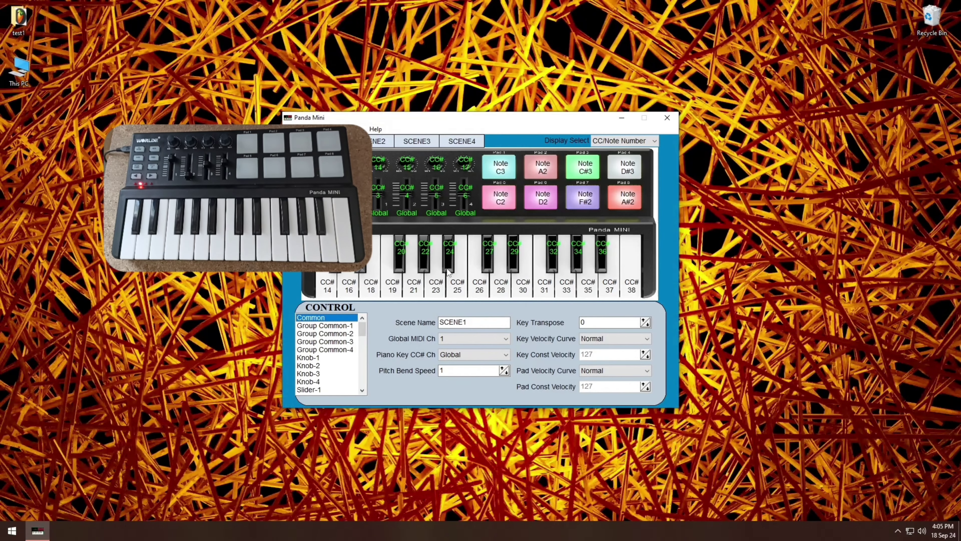
left_click(377, 142)
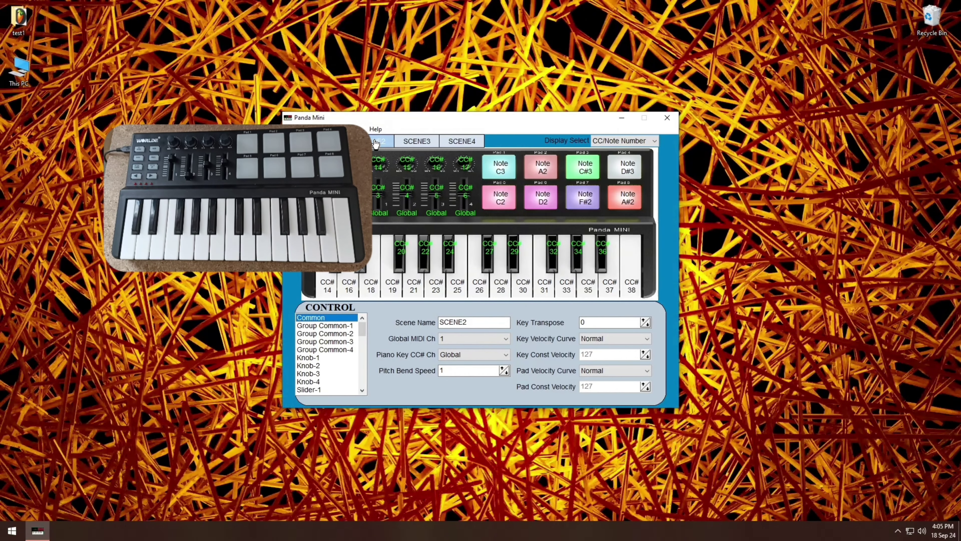
left_click(455, 145)
left_click(379, 142)
Read the scene data from the connected Panda MINI into the editor, discarding the editor's unsaved changes.
left_click(355, 129)
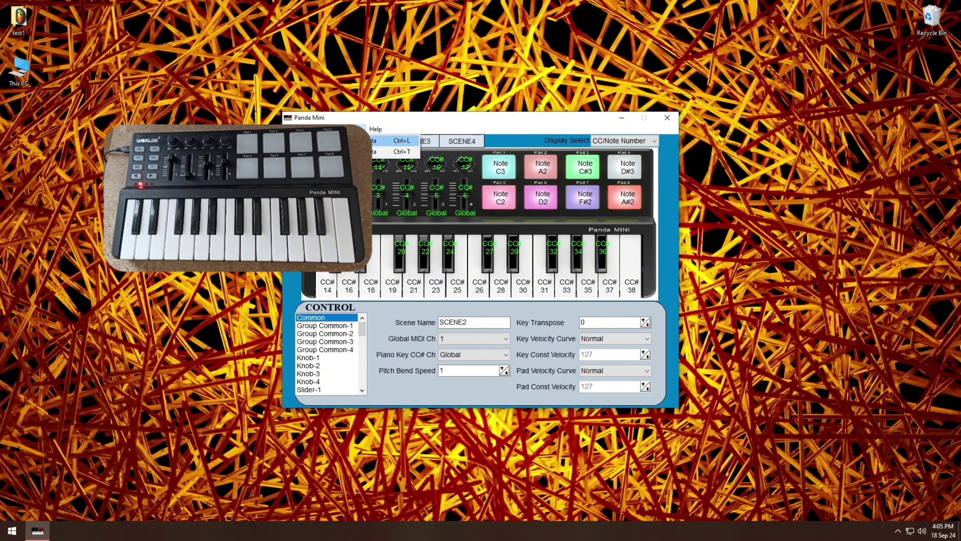
key("Return")
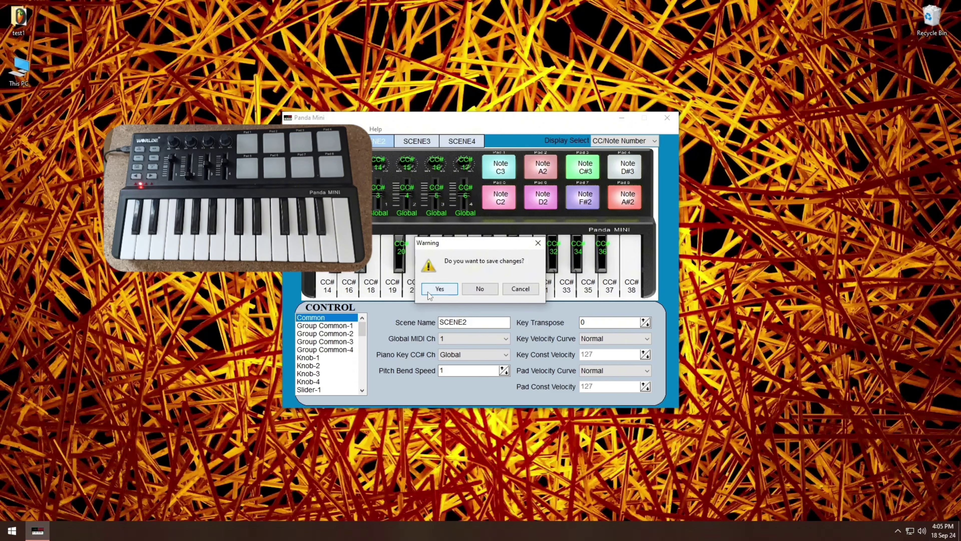
left_click(477, 290)
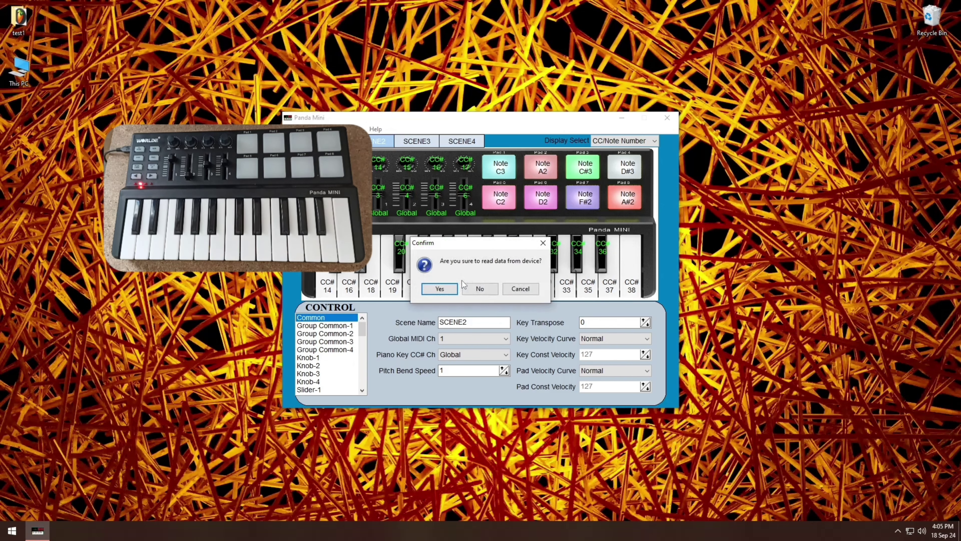
left_click(439, 289)
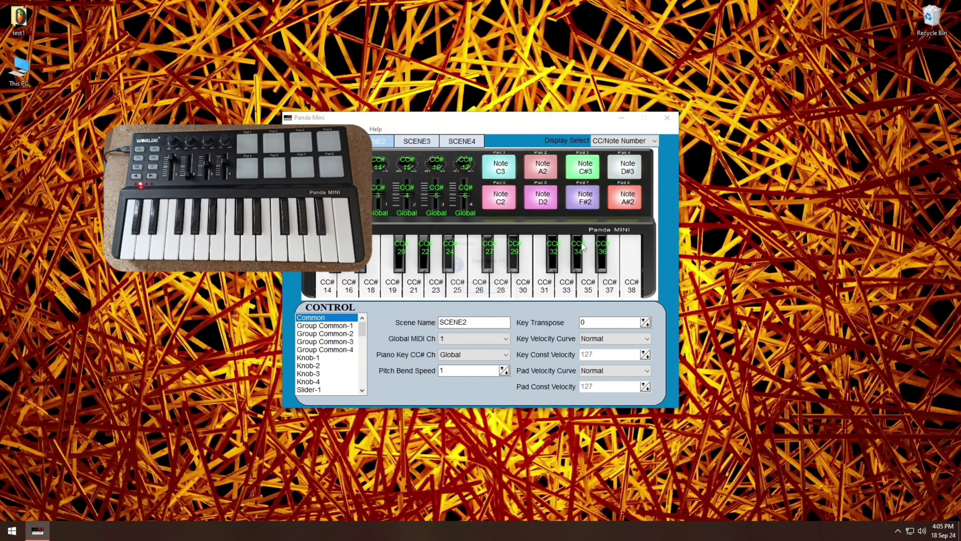
left_click(487, 291)
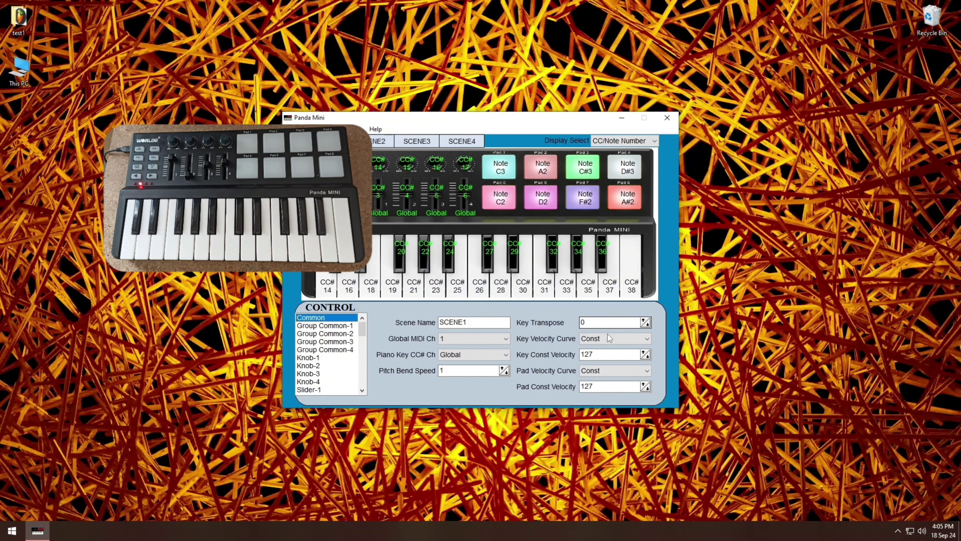
Check the key and pad velocity curves in Scene 2, Scene 3 and Scene 4.
left_click(376, 146)
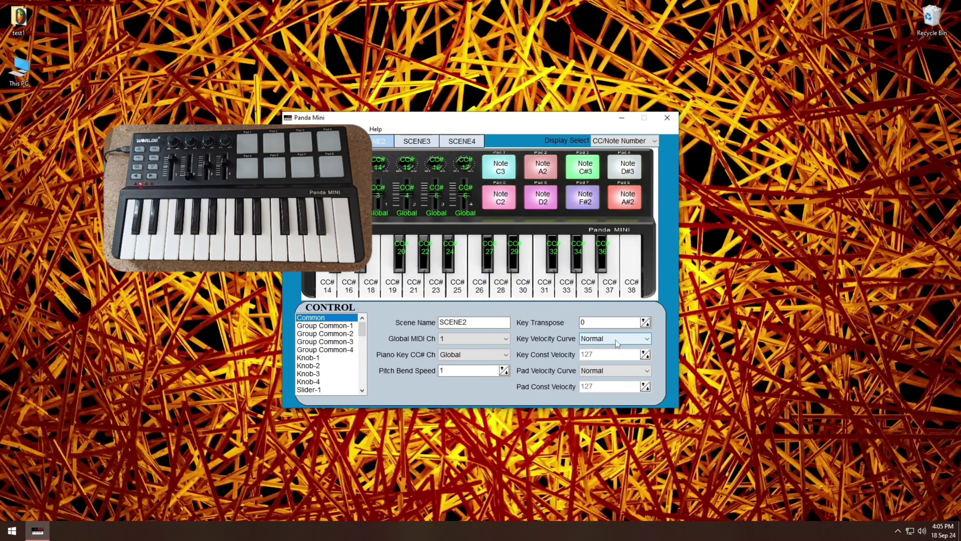
left_click(425, 144)
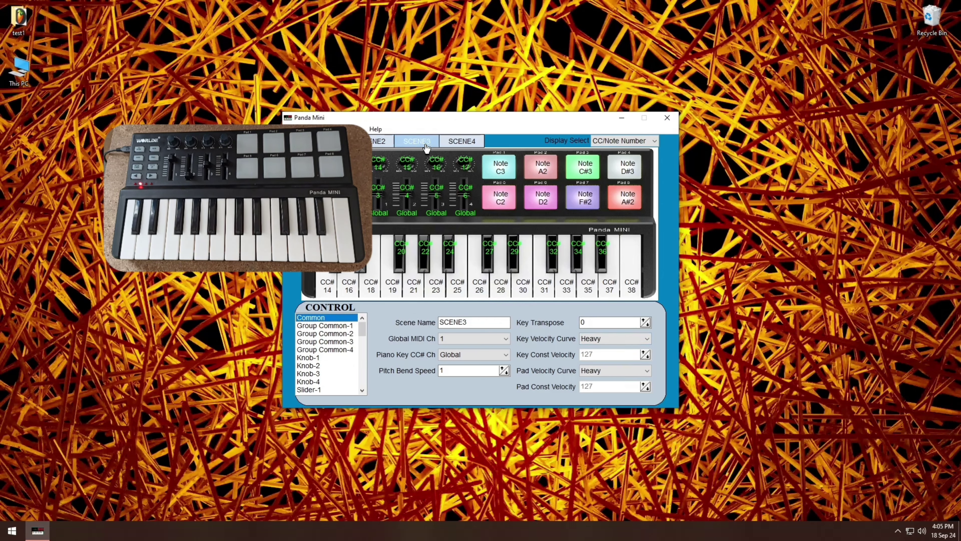
left_click(460, 143)
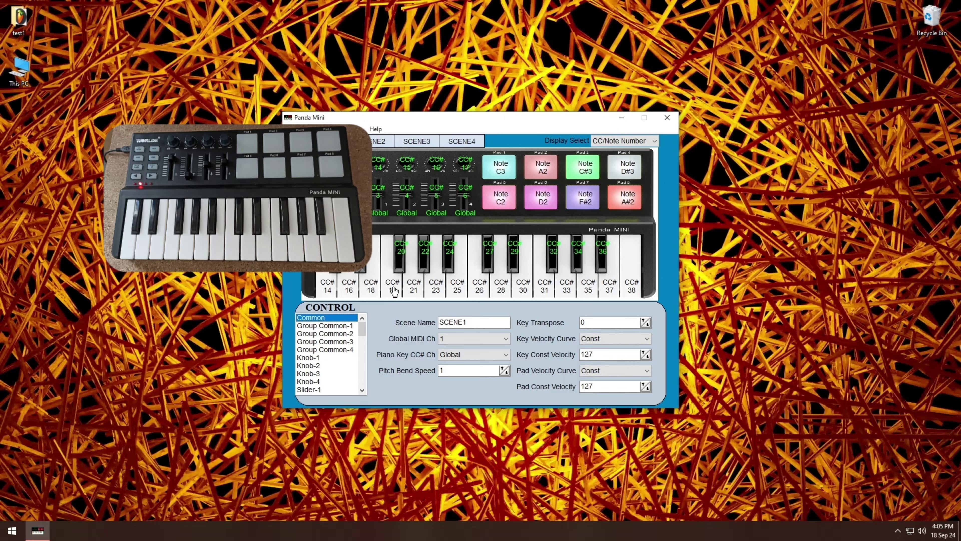
Check the settings of Trigger Pad-1, Slider-1 and Slider-2 in Scene 1.
left_click(501, 171)
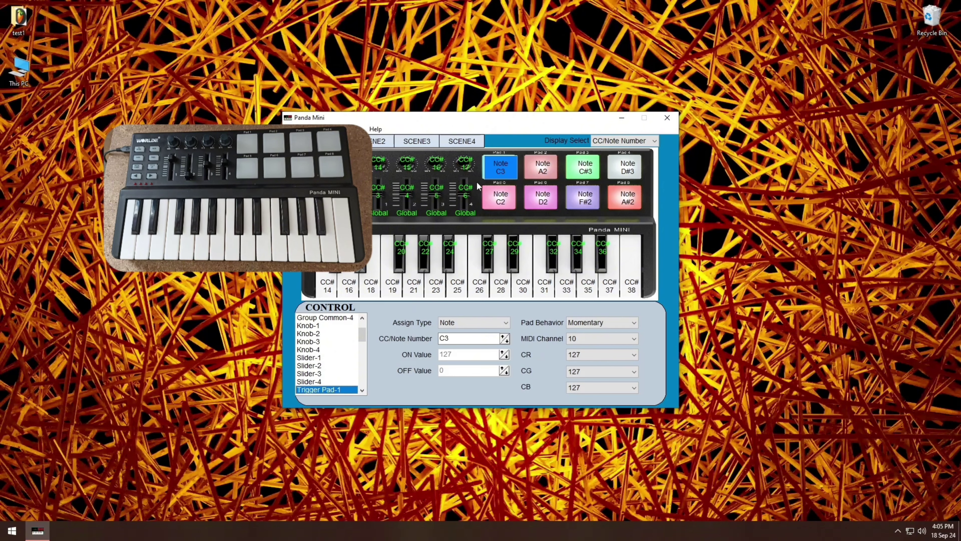
left_click(377, 195)
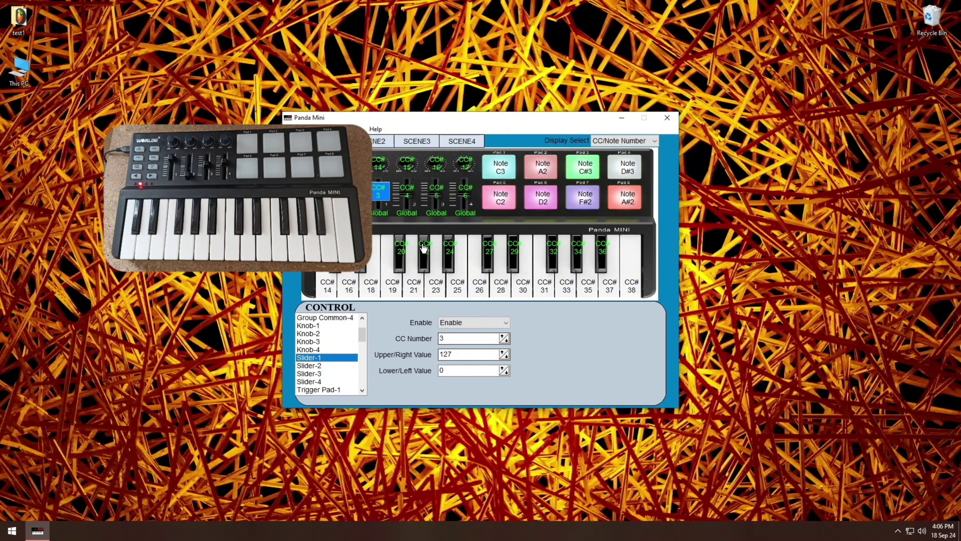
left_click(410, 203)
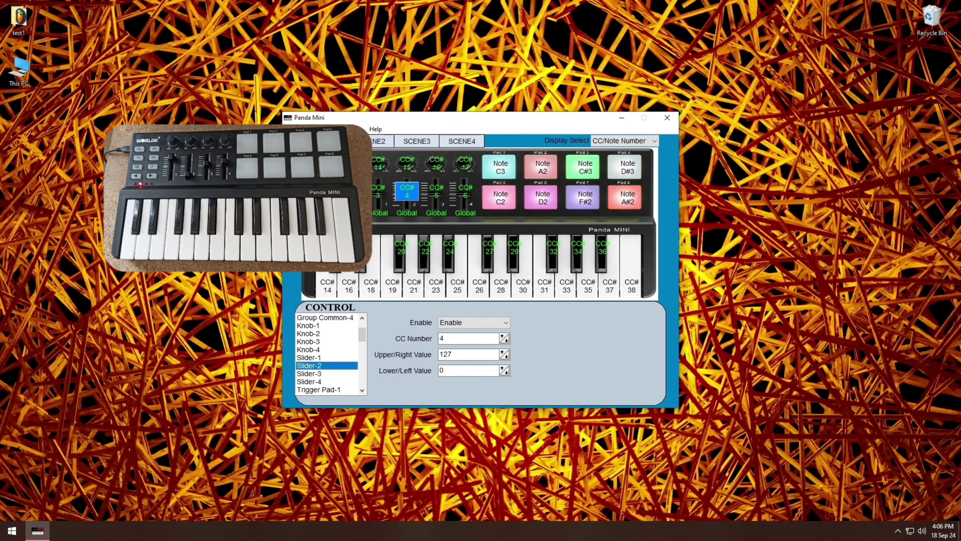
left_click(401, 197)
left_click(383, 195)
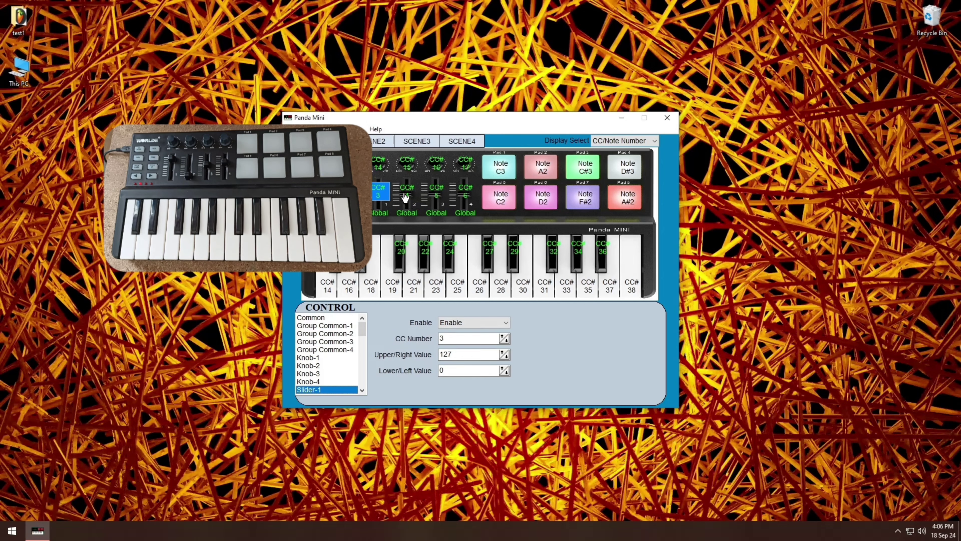
left_click(383, 197)
Compare the slider value ranges in Scene 2, Scene 3 and Scene 4.
left_click(382, 142)
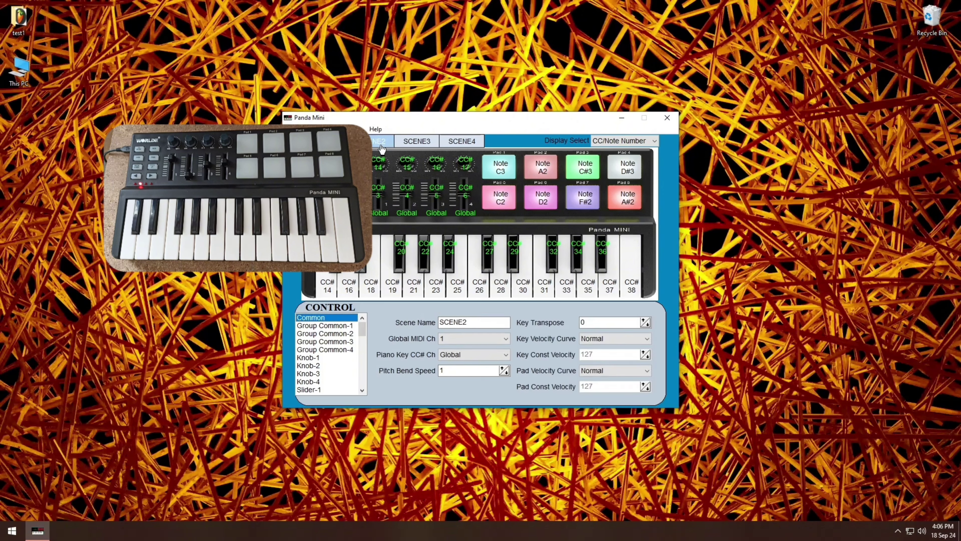
left_click(376, 195)
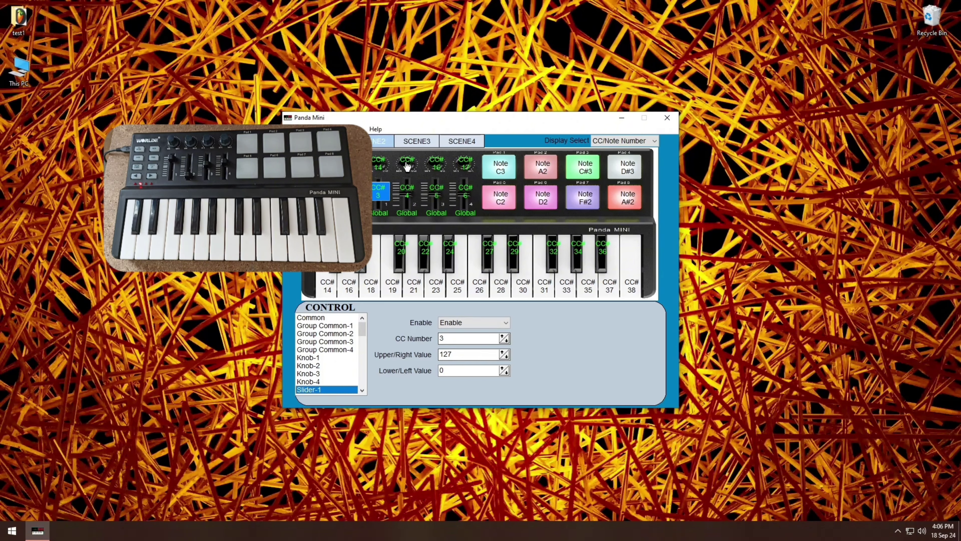
left_click(417, 142)
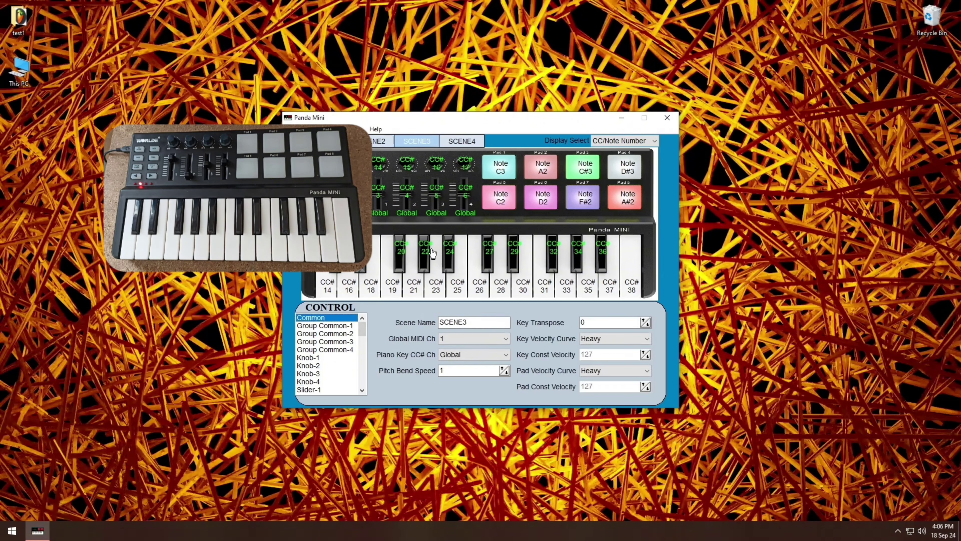
left_click(378, 194)
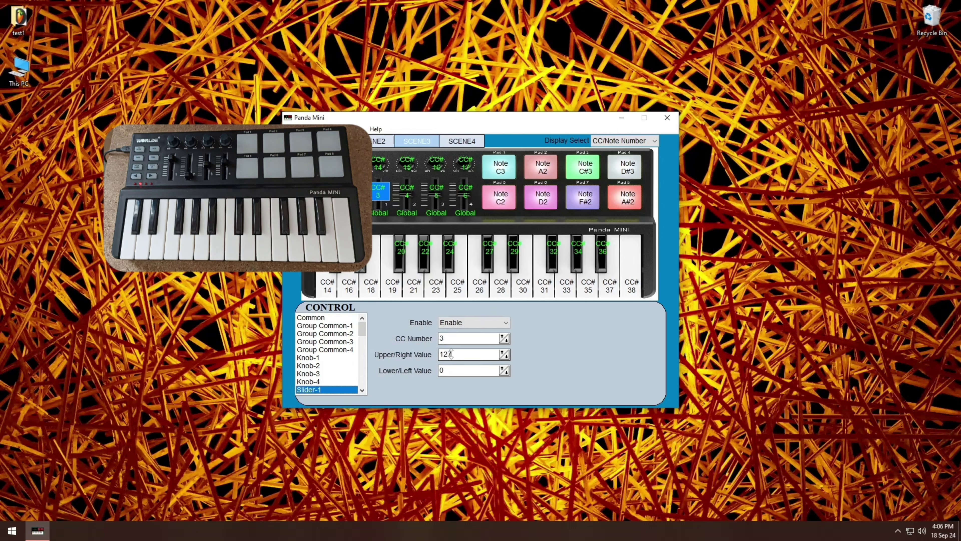
left_click(462, 141)
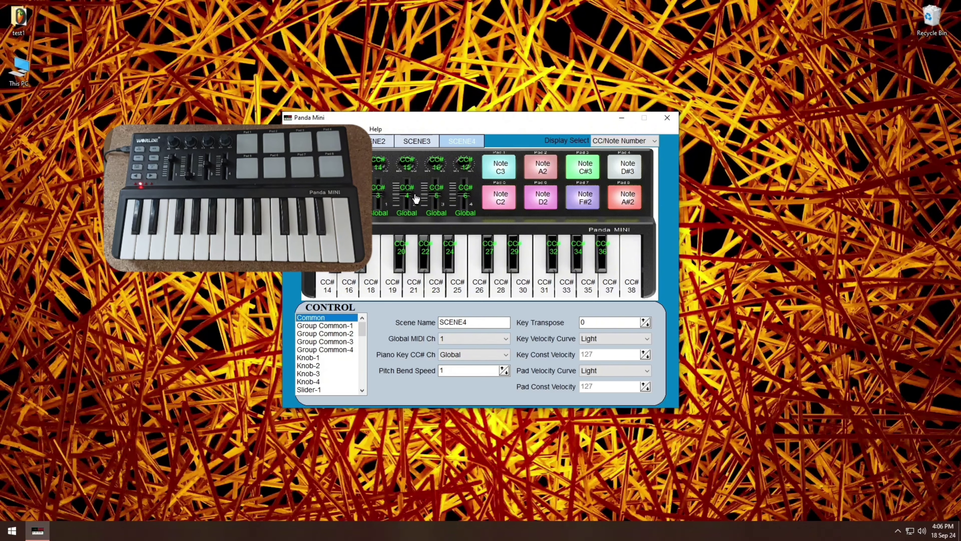
left_click(406, 193)
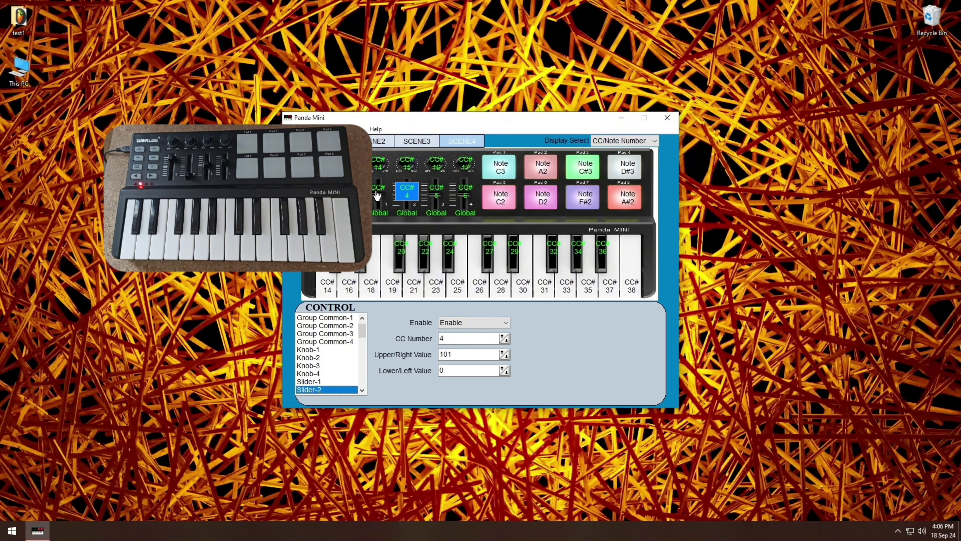
Set the upper value of Slider-1 and Slider-2 in Scene 1 to 101.
left_click(329, 141)
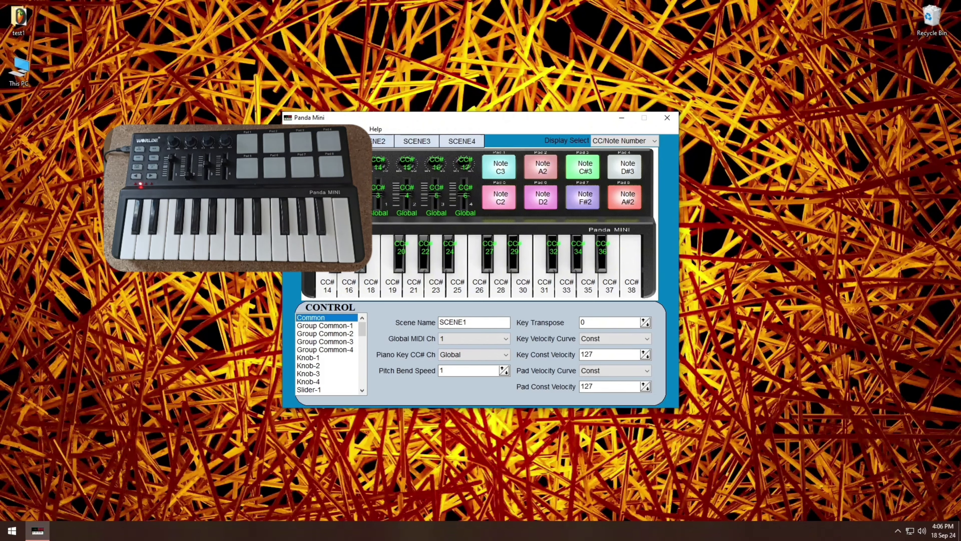
left_click(378, 193)
left_click_drag(461, 354, 416, 356)
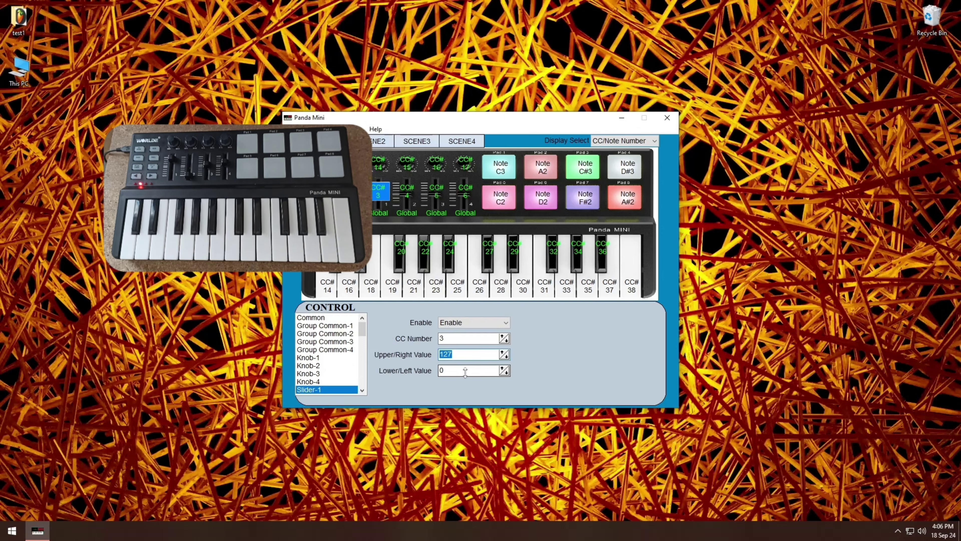
type("127")
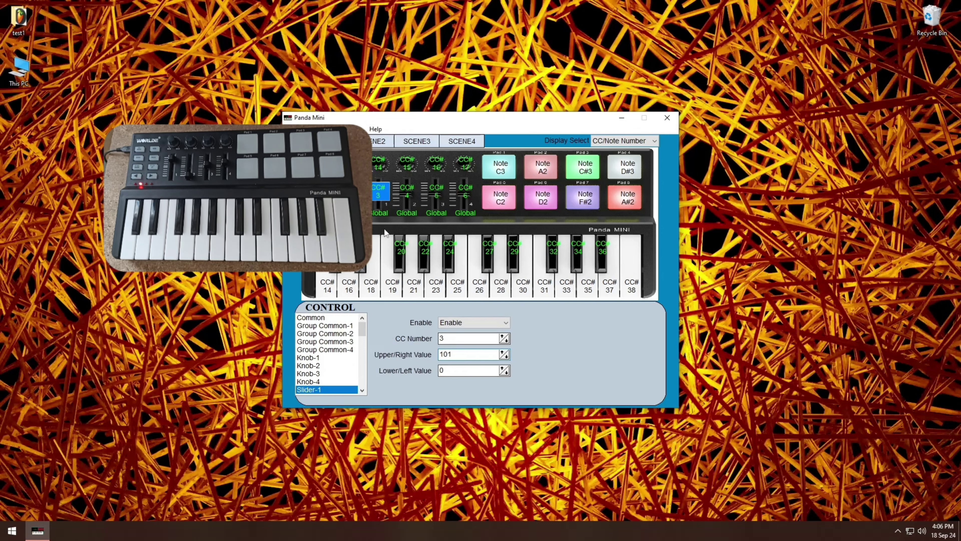
left_click(407, 193)
key("shift+End")
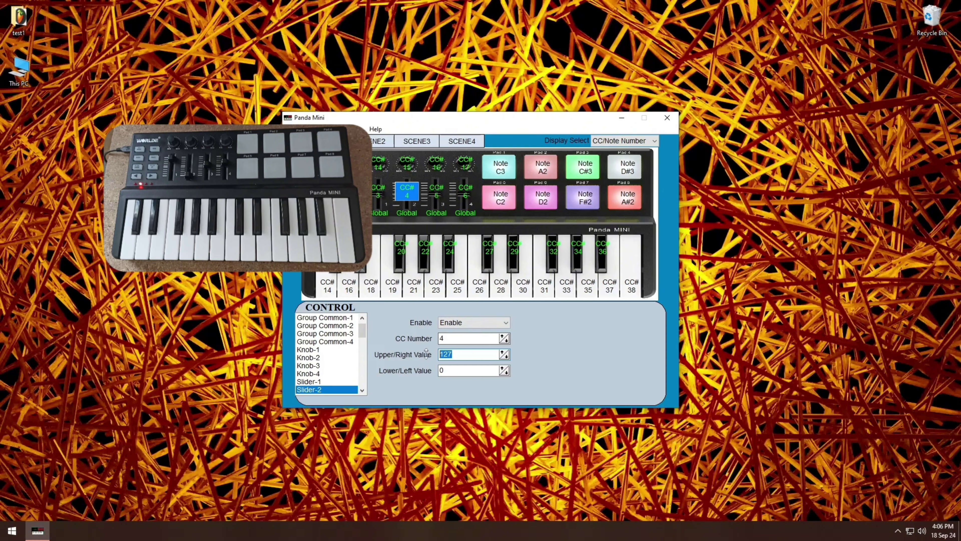
type("101")
Set the upper value of Slider-3 and Slider-4 in Scene 1 to 101, and recheck Slider-1.
left_click(436, 194)
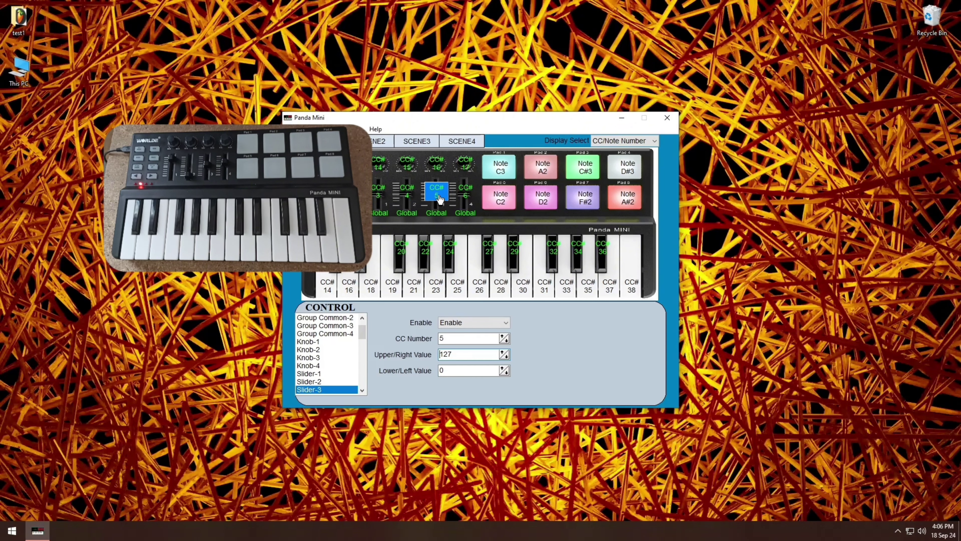
left_click_drag(461, 354, 417, 356)
type("101")
left_click(465, 193)
type("101")
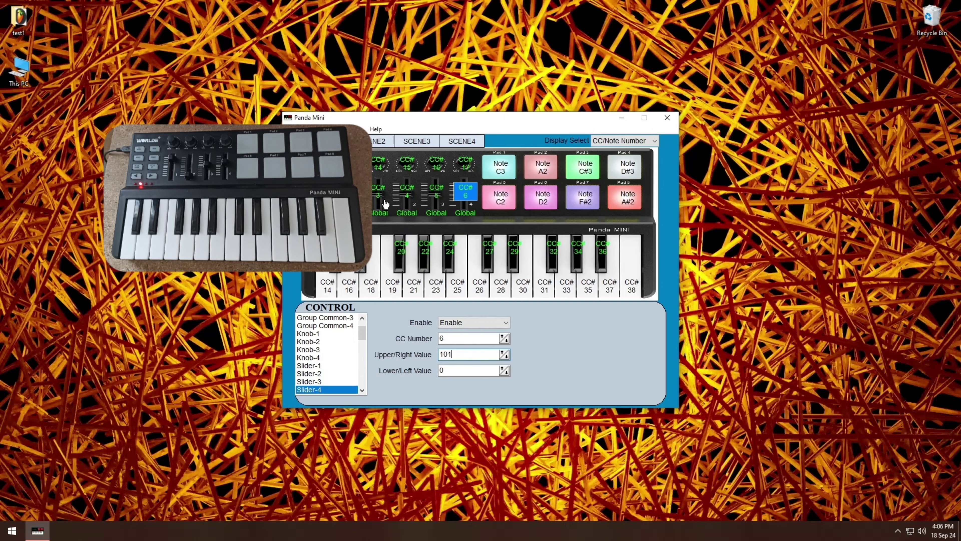
left_click(381, 193)
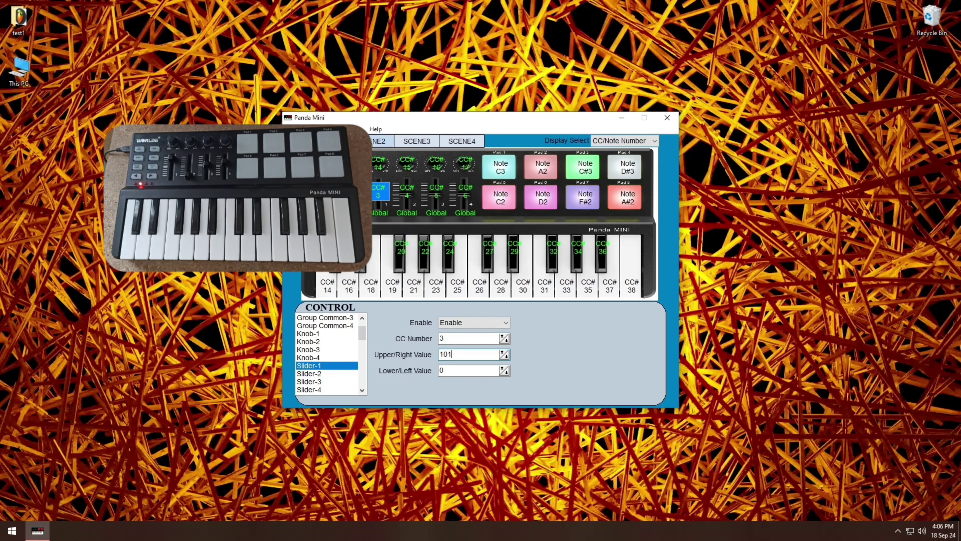
Review the common settings and velocity curves of all four scenes.
left_click(358, 141)
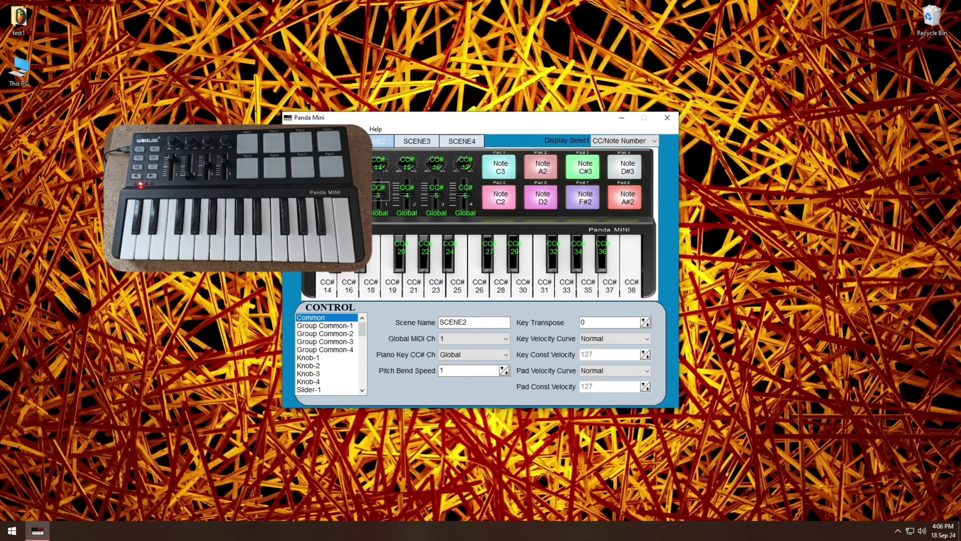
left_click(421, 146)
left_click(463, 146)
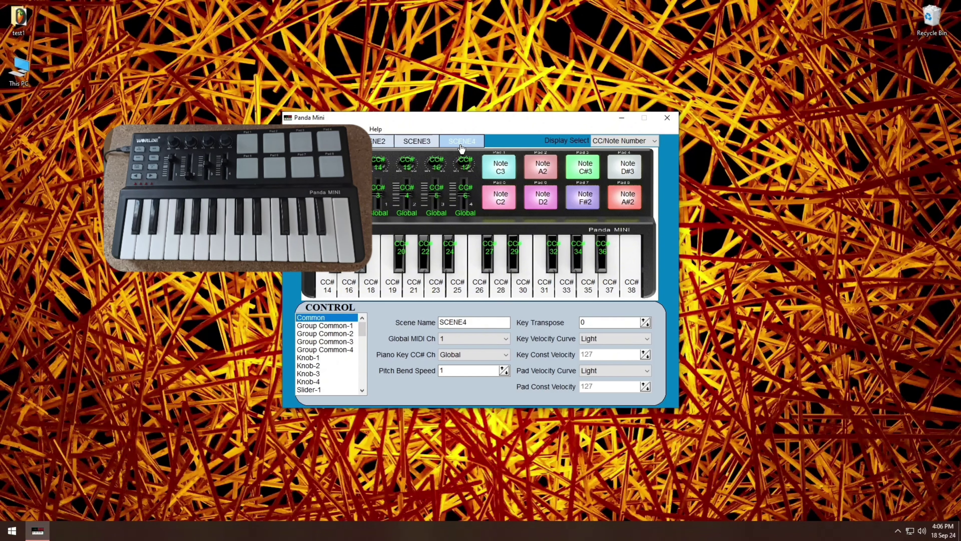
left_click(422, 145)
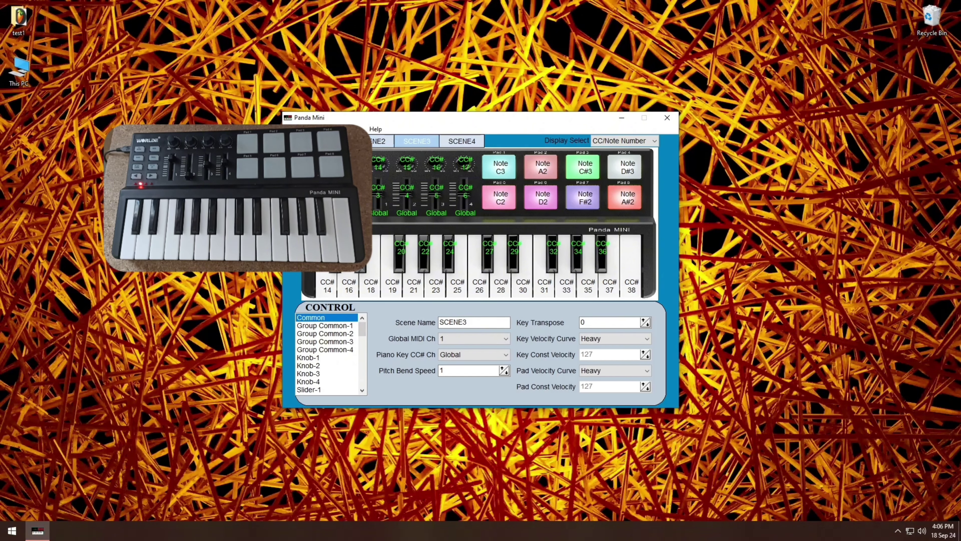
left_click(326, 141)
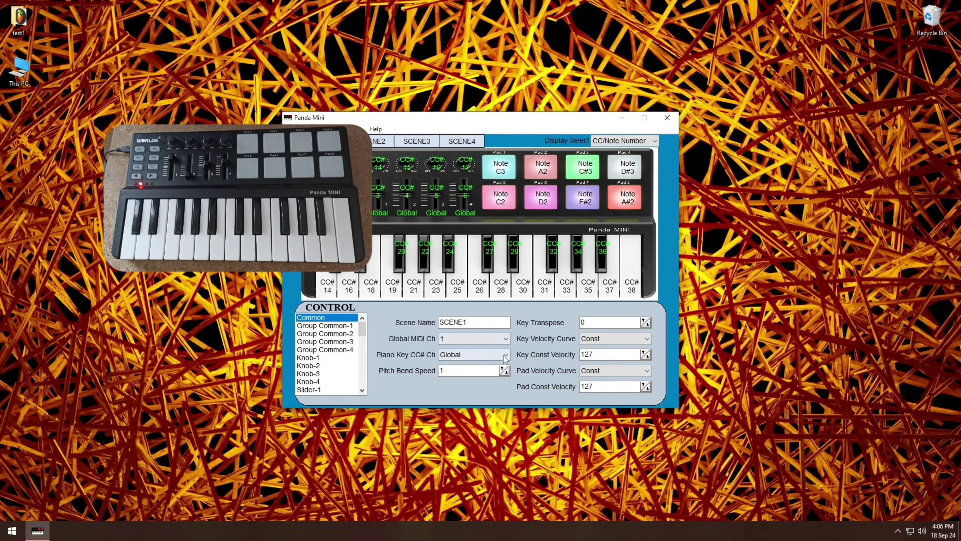
left_click(376, 143)
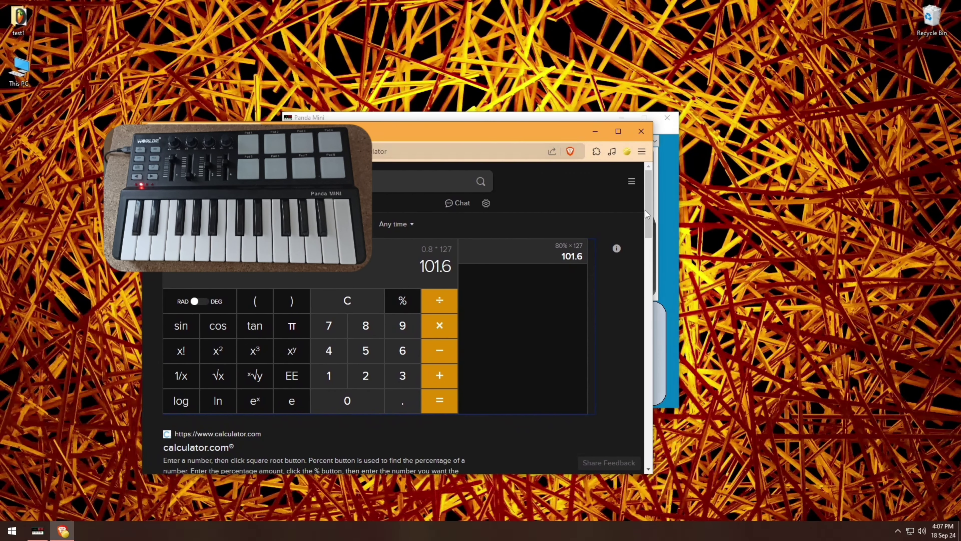
Switch from the browser calculator back to the Panda Mini editor and check Slider-1's upper value in Scene 1.
left_click(668, 205)
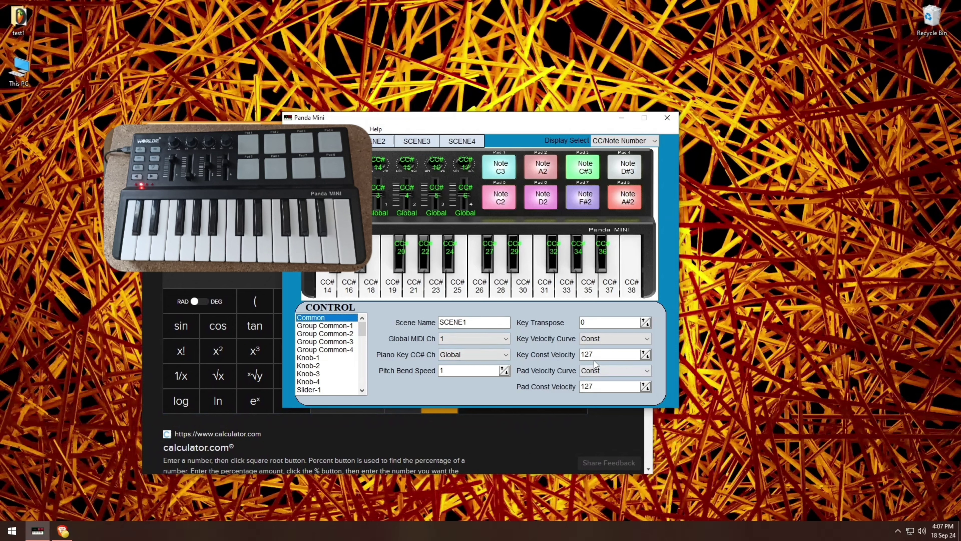
left_click(380, 197)
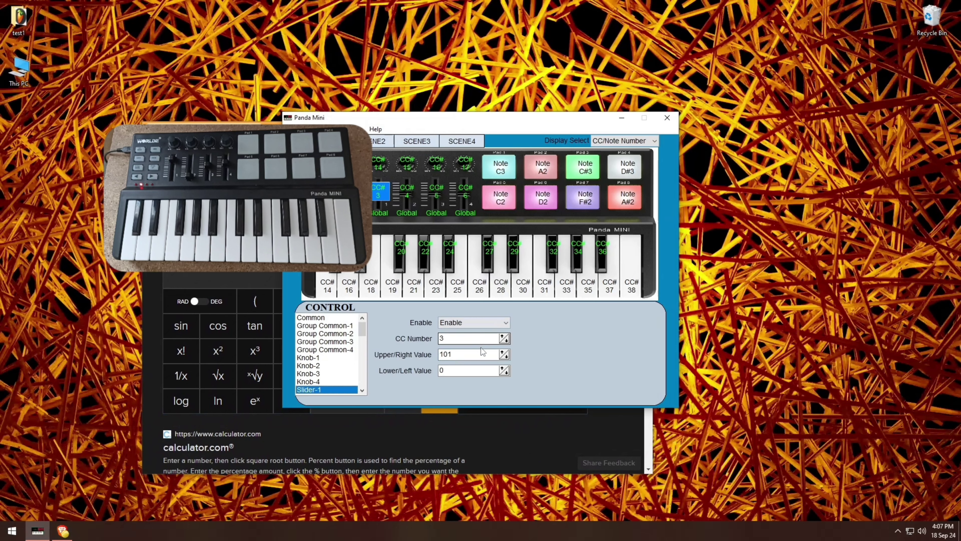
Switch to the browser calculator and enter the expression 50% × 127.
double_click(441, 354)
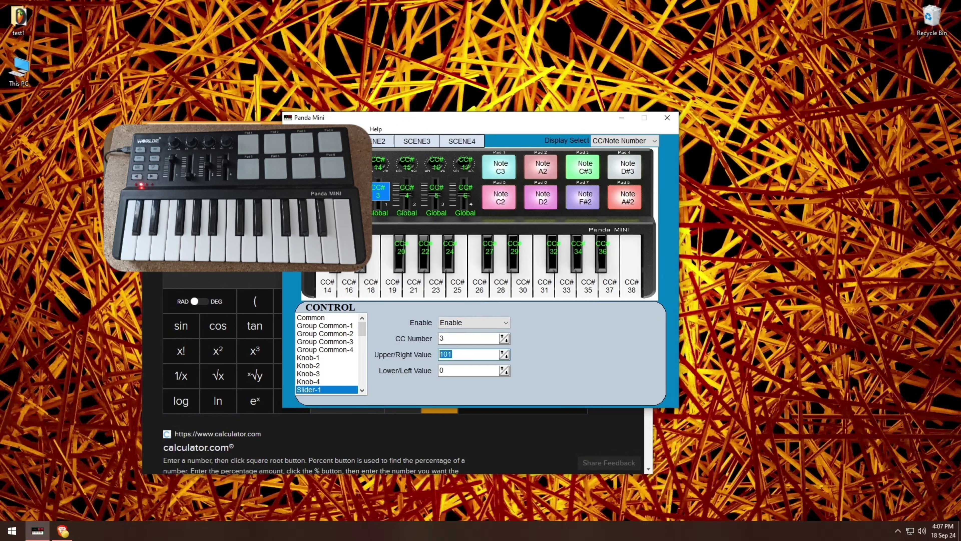
left_click(63, 530)
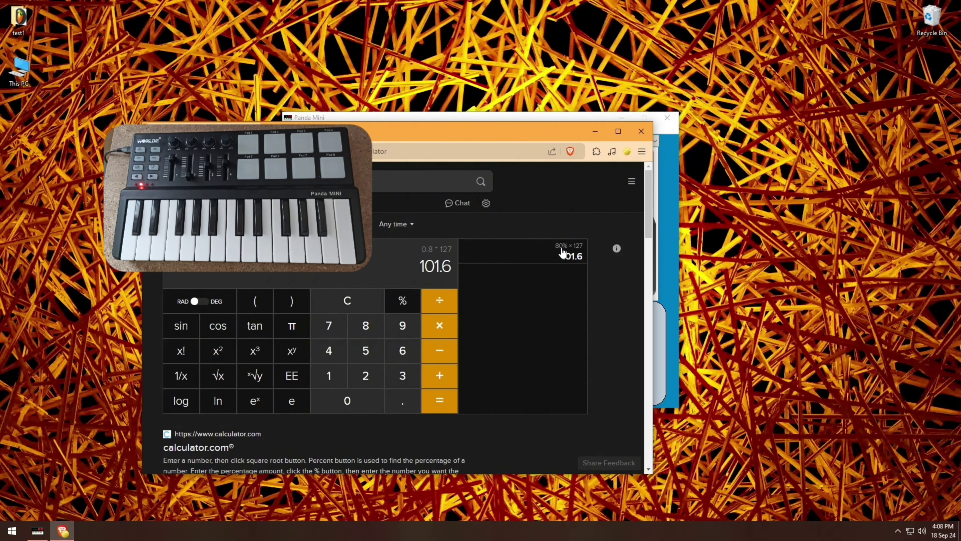
left_click(556, 253)
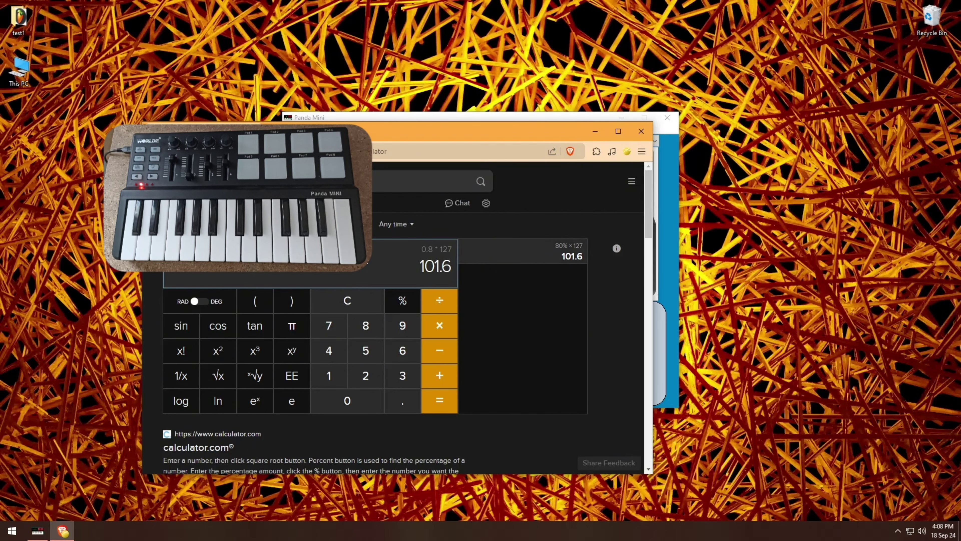
type("50%")
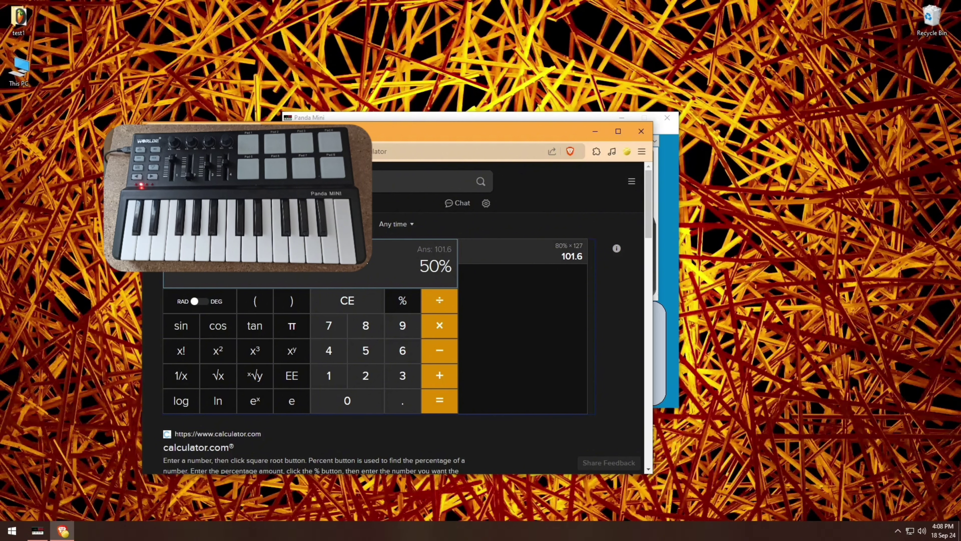
type("*")
type("1")
type("27")
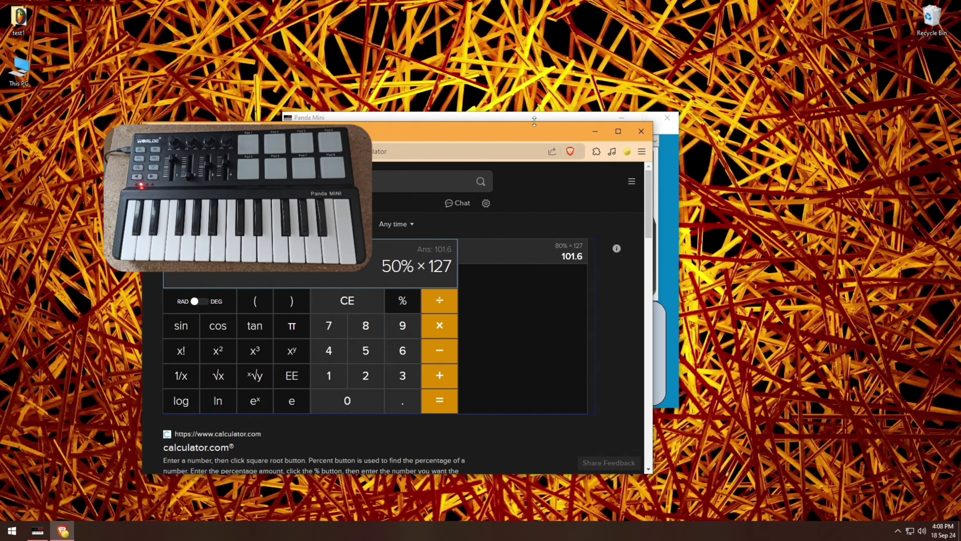
Return to the Panda Mini editor, switch to Scene 2 and show the settings of Slider-1.
left_click(516, 119)
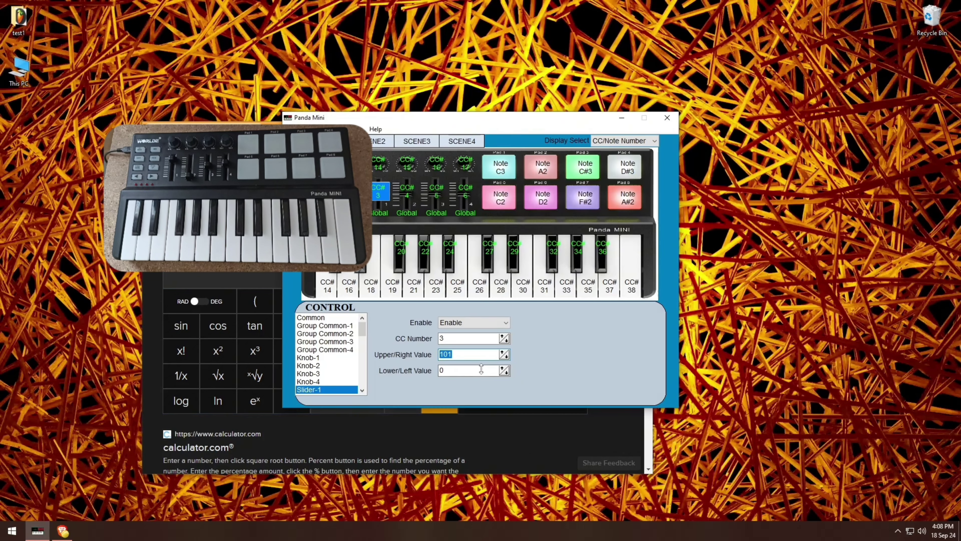
double_click(448, 354)
left_click(381, 141)
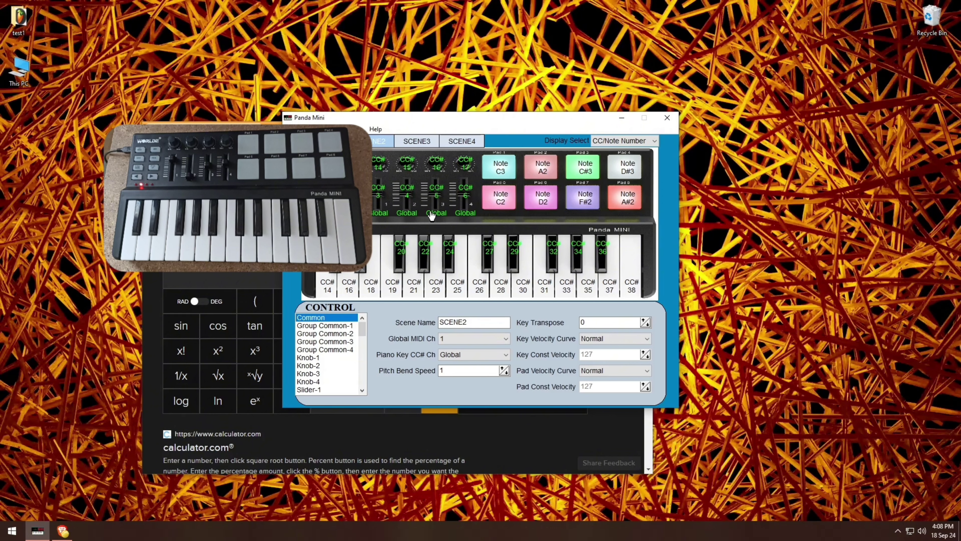
left_click(379, 202)
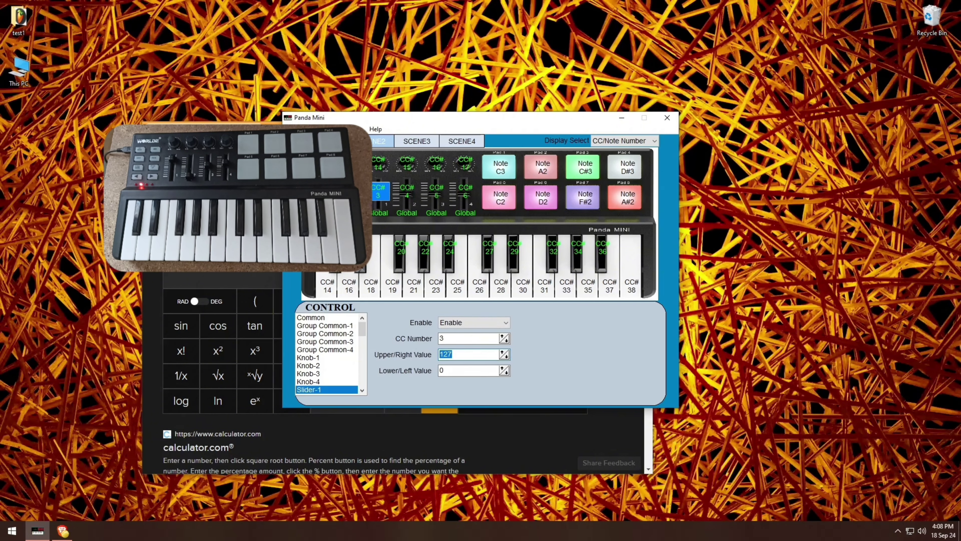
Switch to the browser calculator, evaluate the entered 50% × 127 expression and close the browser.
key("alt+Tab")
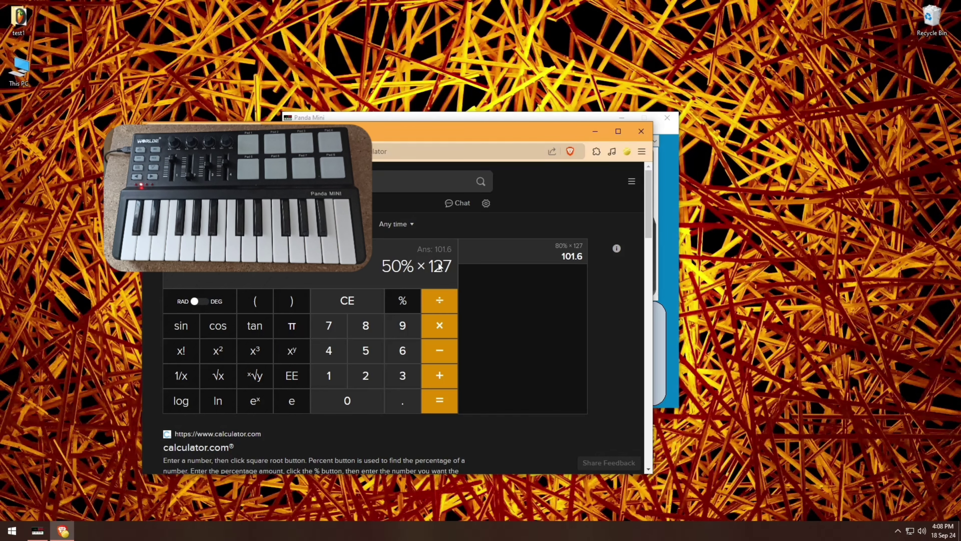
left_click(448, 267)
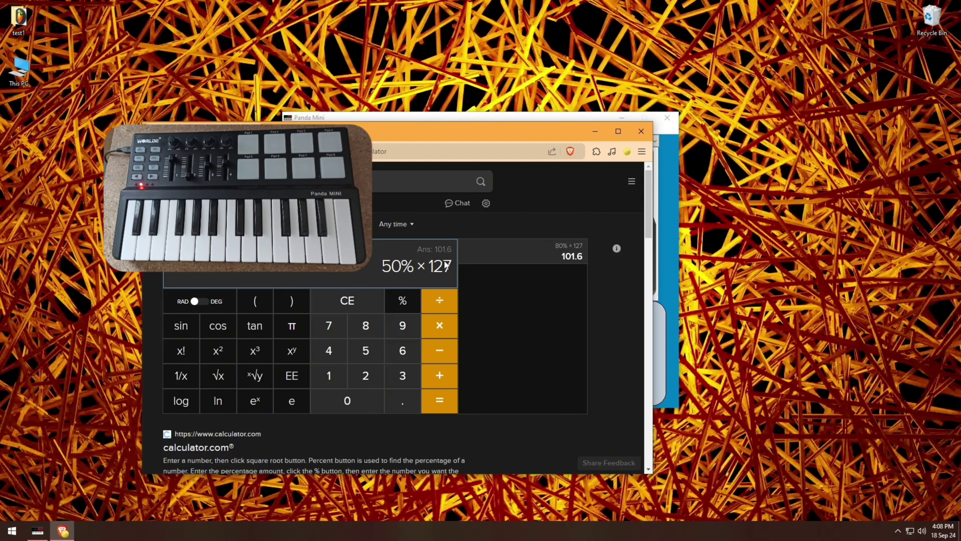
key("Return")
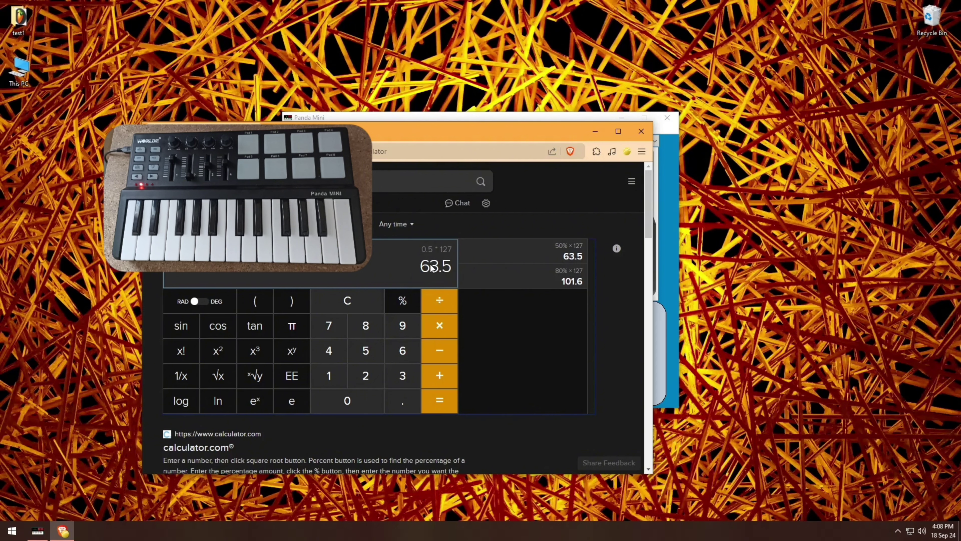
left_click(639, 132)
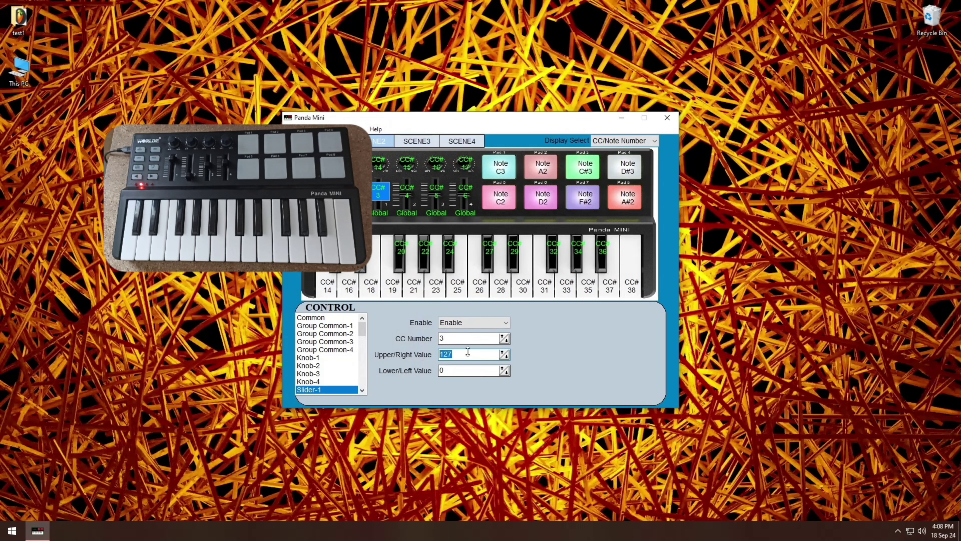
Set the upper value of Slider-1 and Slider-2 in Scene 2 to 64.
type("6")
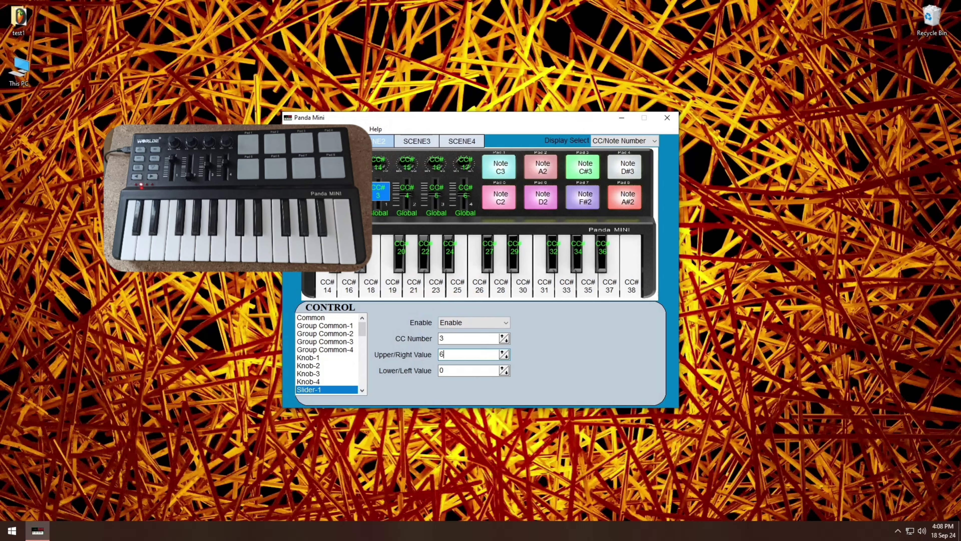
type("3")
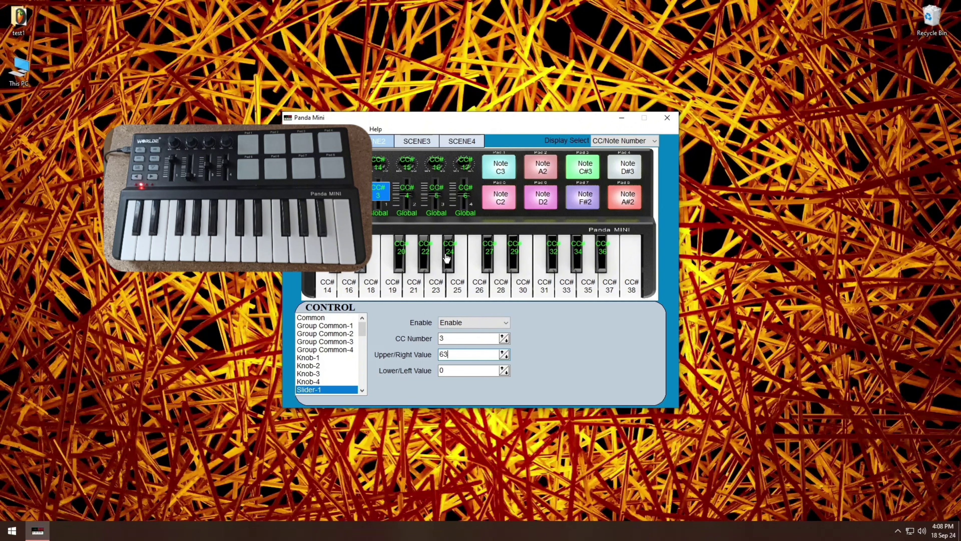
key("BackSpace")
type("4")
left_click(409, 199)
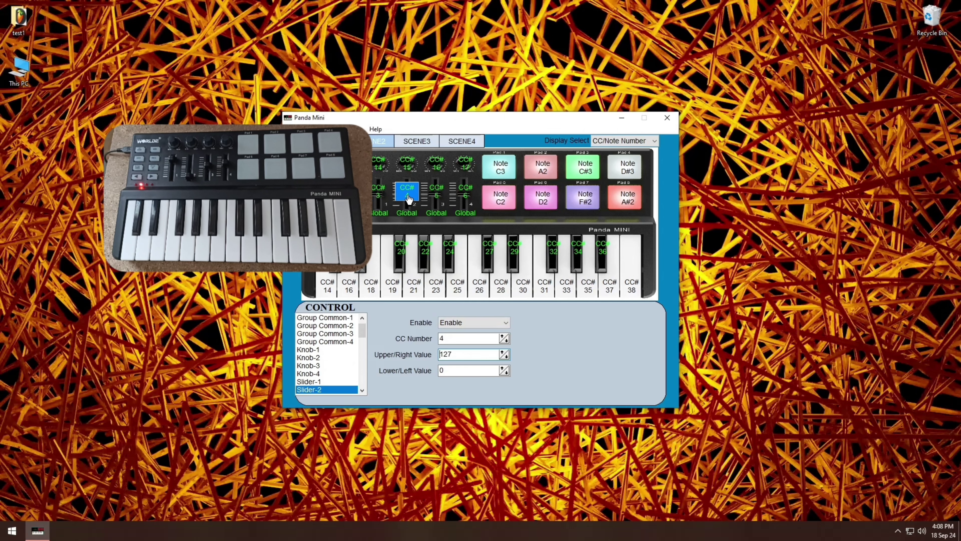
left_click_drag(453, 354, 446, 354)
double_click(454, 354)
Set the upper value of Slider-3 and Slider-4 in Scene 2 to 64.
left_click(437, 197)
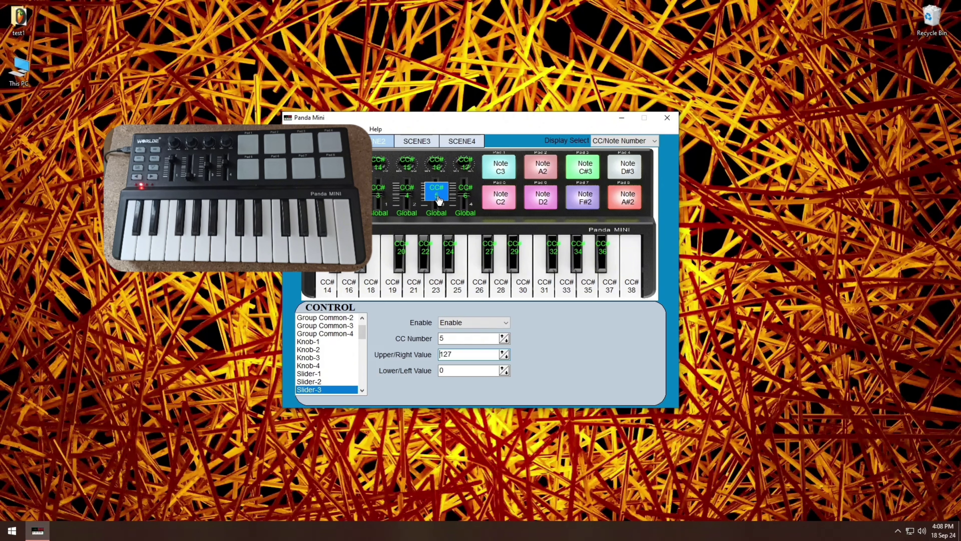
double_click(465, 355)
type("64")
left_click(470, 197)
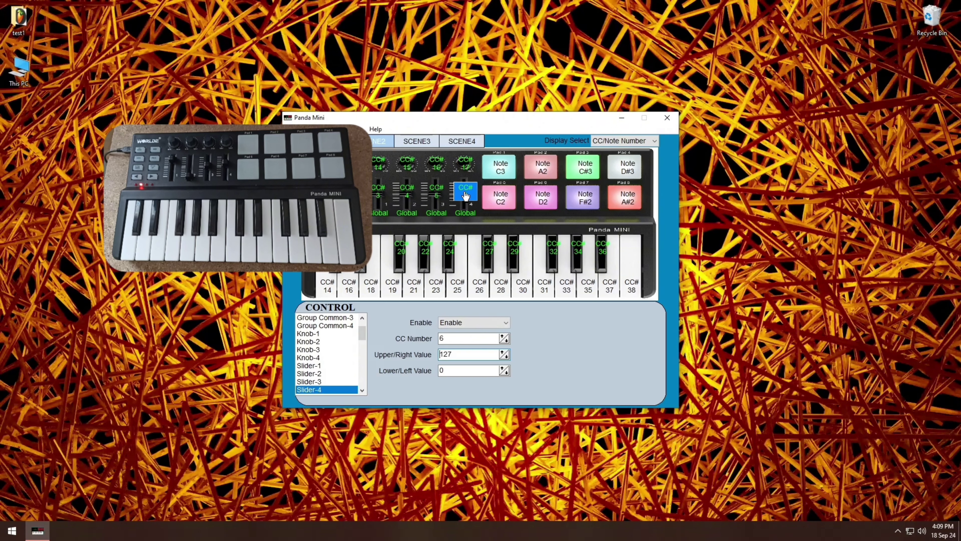
double_click(462, 355)
type("64")
Send the edited scene data to the keyboard and close the Panda Mini editor.
left_click(354, 128)
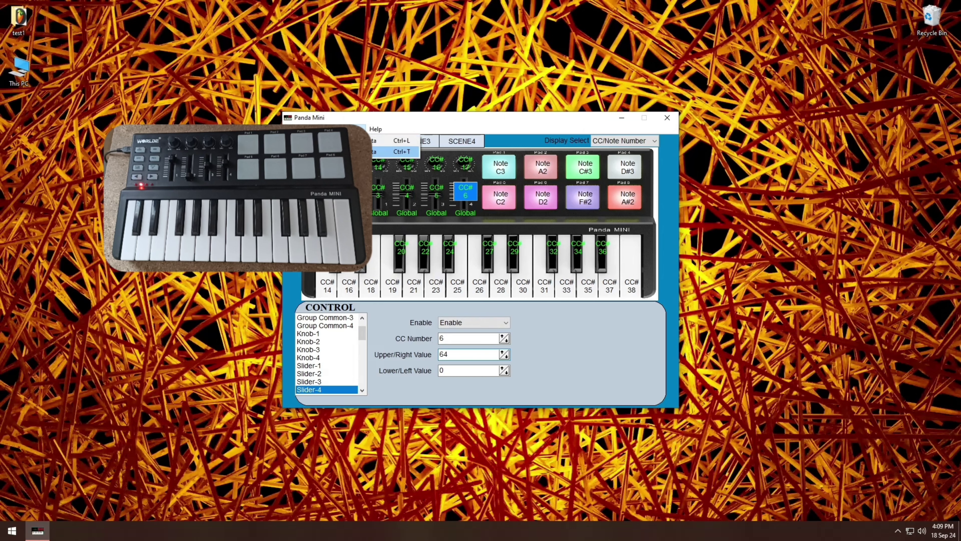
left_click(354, 152)
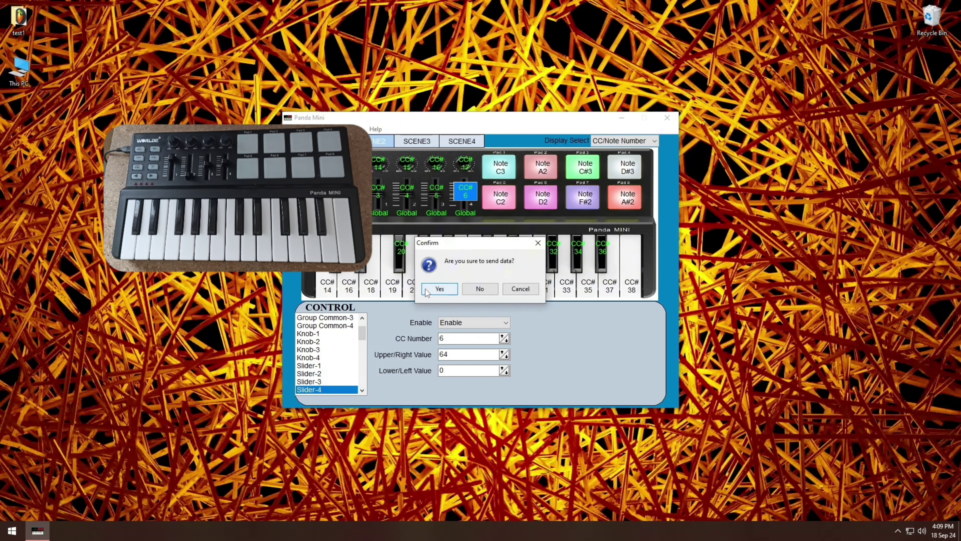
left_click(437, 290)
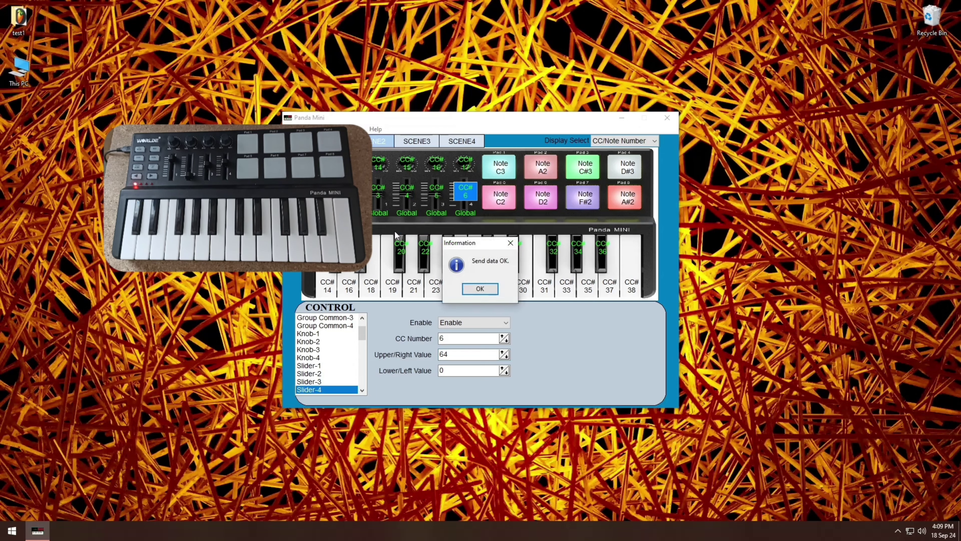
left_click(477, 290)
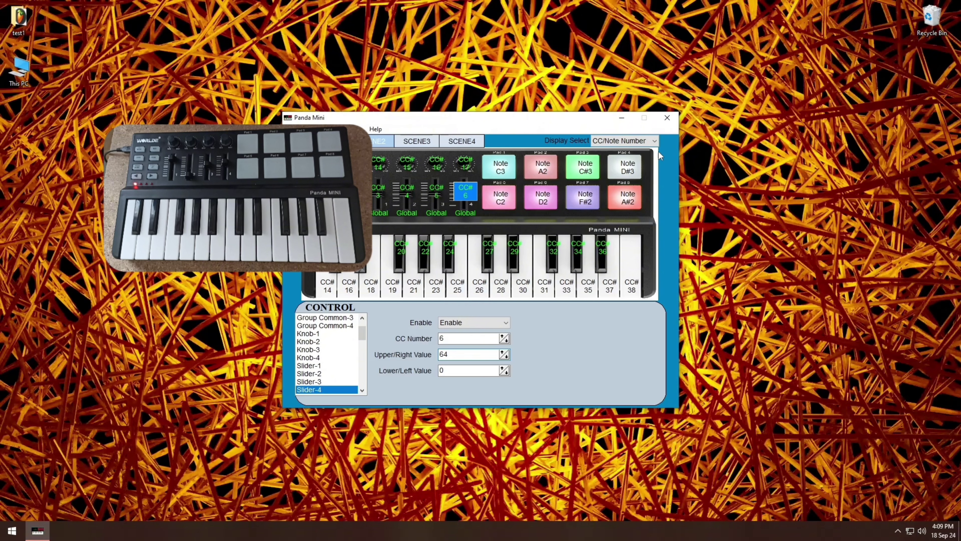
left_click(671, 122)
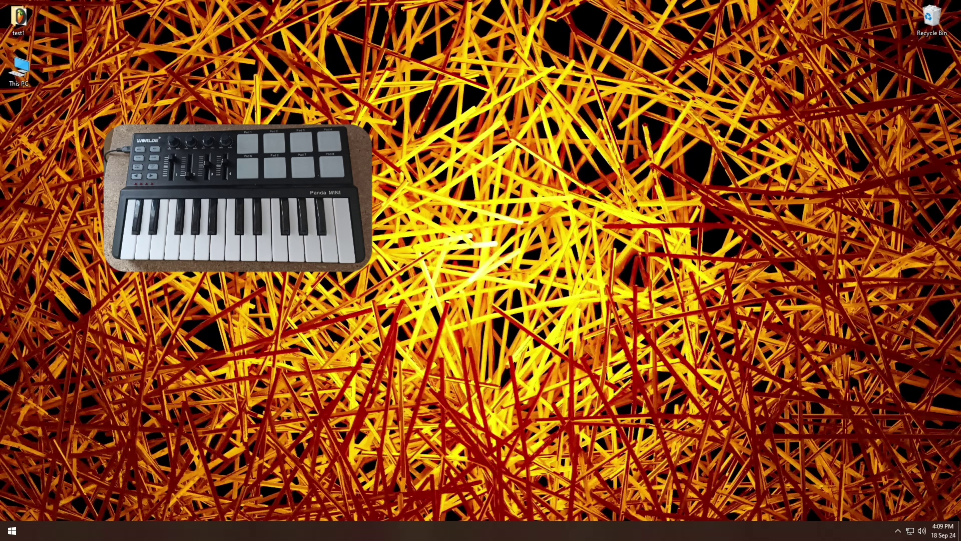
Open the FL Studio project test1.flp from the test1 folder and close the folder window.
key("Return")
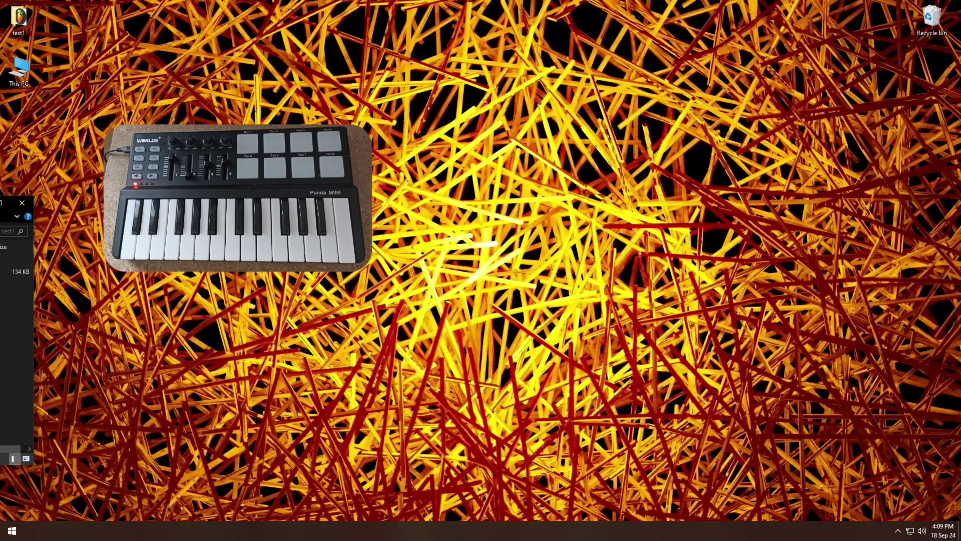
left_click(465, 221)
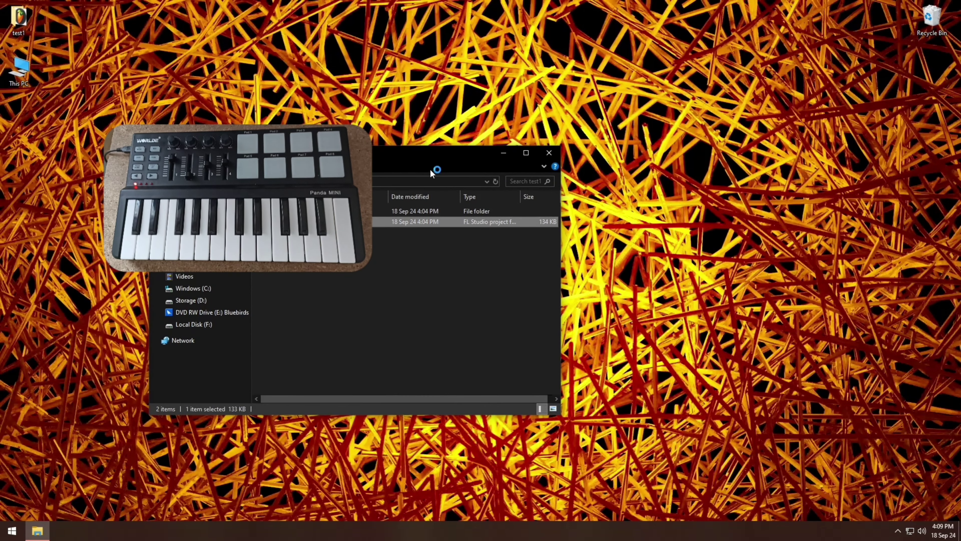
key("alt+F4")
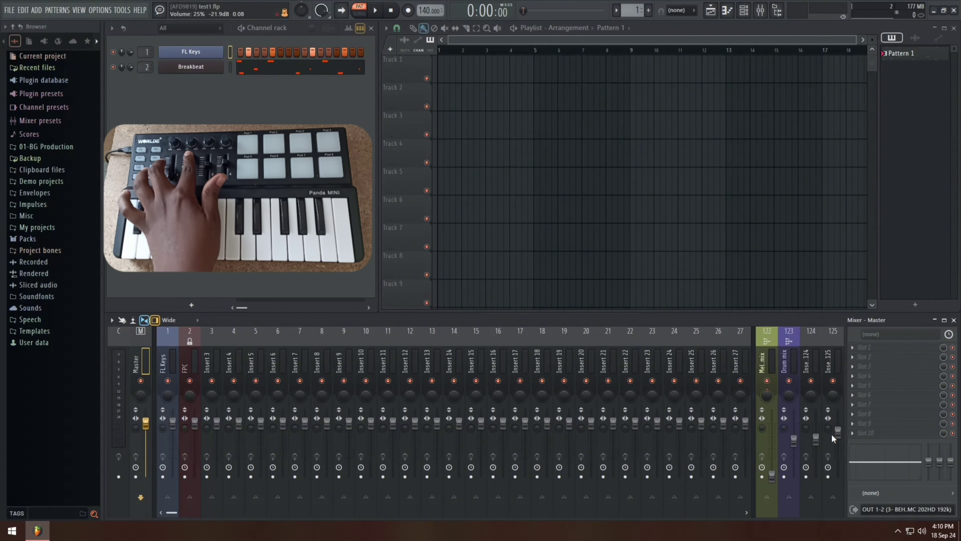
Open the FL Keys instrument from the channel rack.
left_click_drag(824, 444, 823, 441)
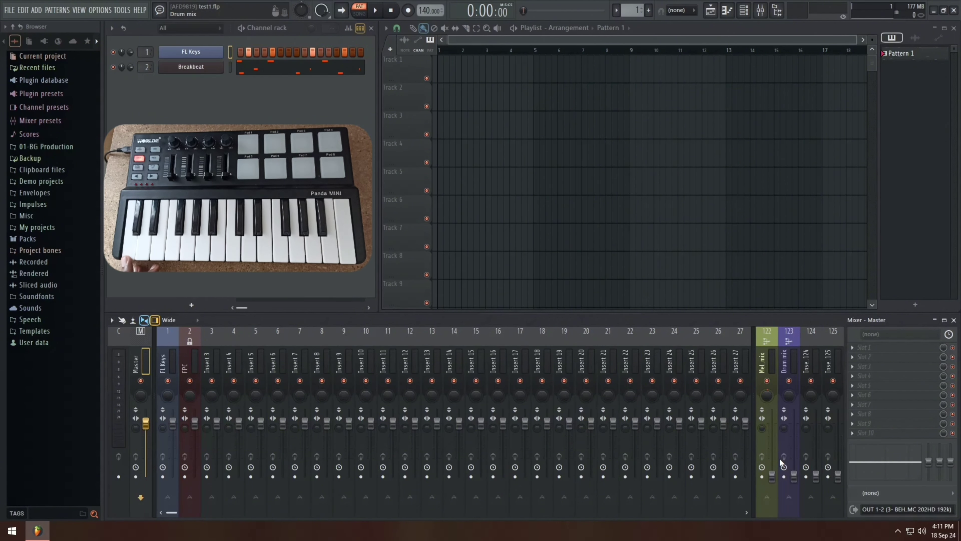
left_click(218, 53)
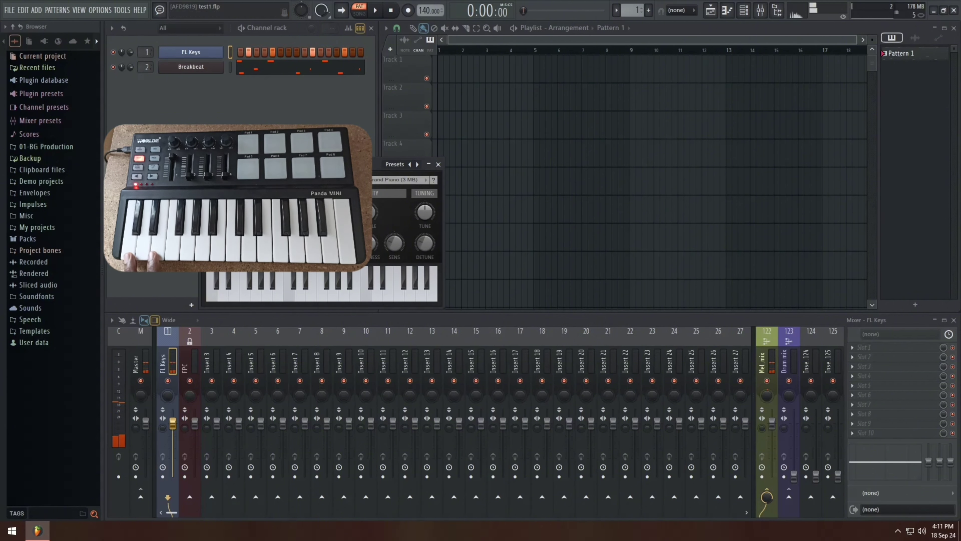
In the MIDI settings, link note on velocity to Velocity and release velocity to Release.
left_click(100, 10)
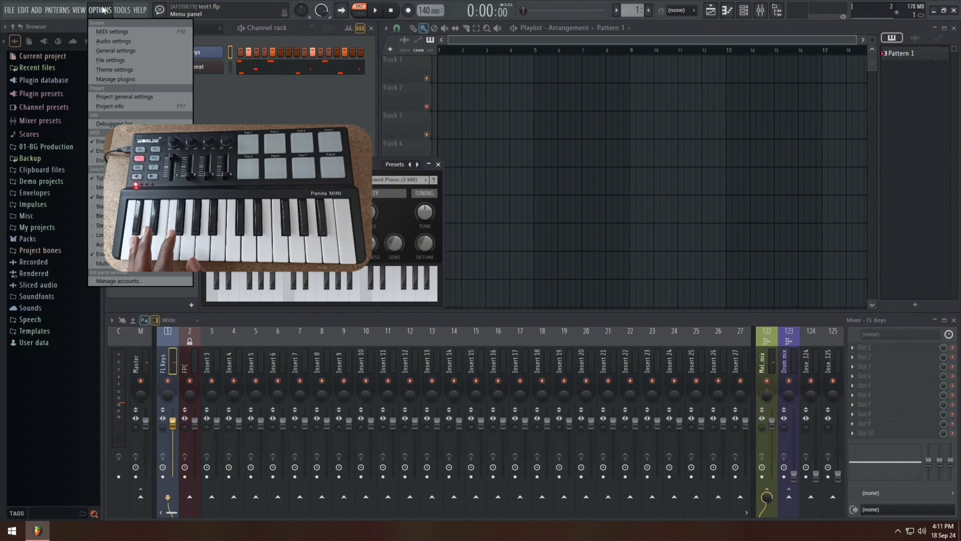
left_click(107, 33)
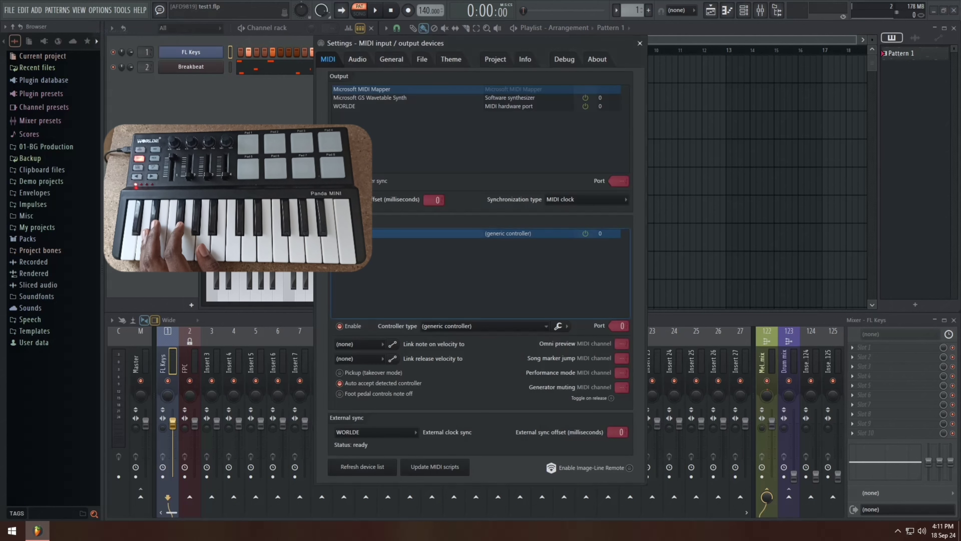
left_click(358, 344)
left_click(356, 364)
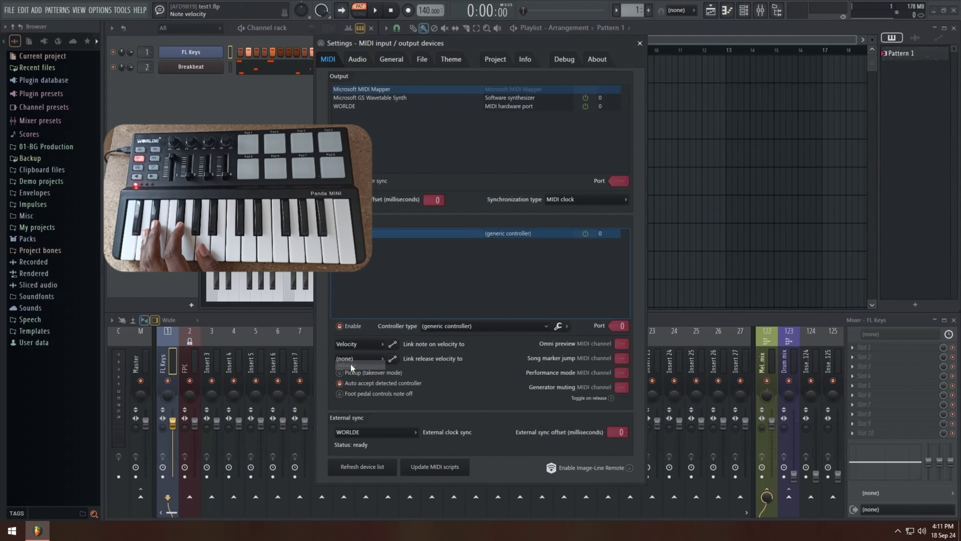
left_click(357, 359)
left_click(346, 379)
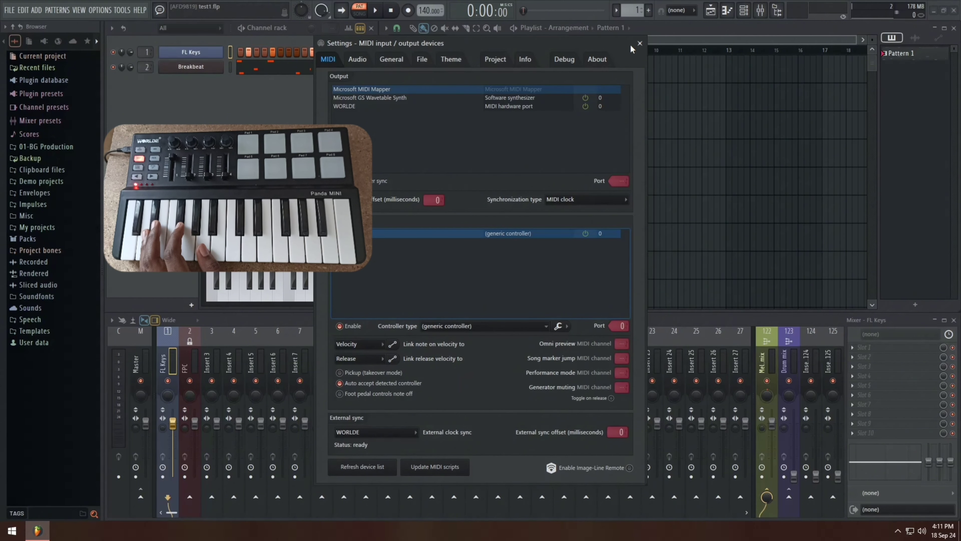
left_click(639, 44)
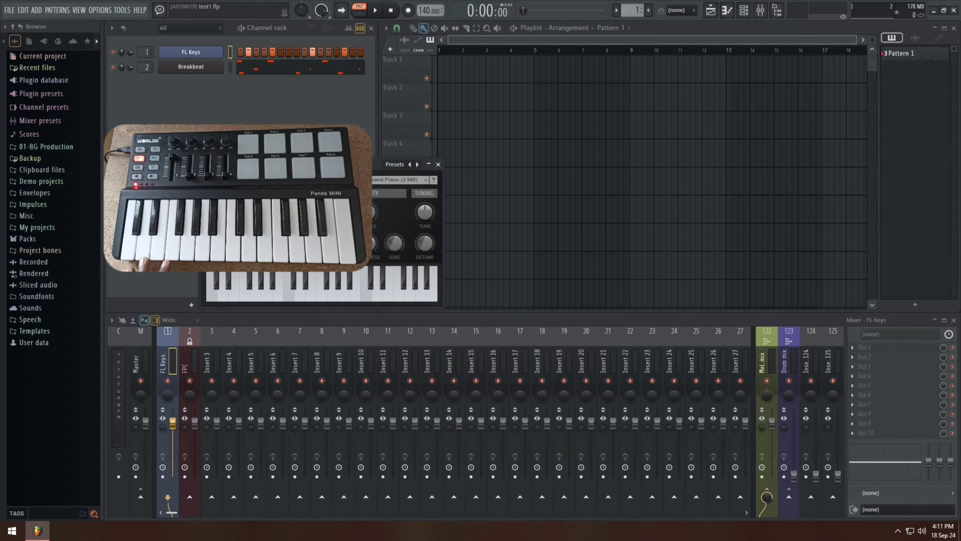
Reopen the MIDI settings and check the WORLDE and Microsoft MIDI Mapper output devices.
left_click(108, 11)
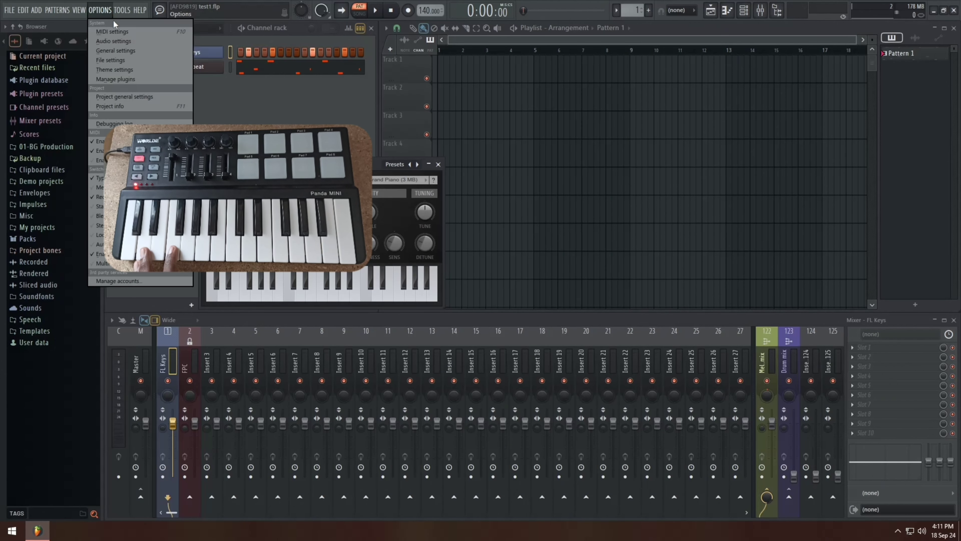
left_click(116, 29)
left_click(356, 106)
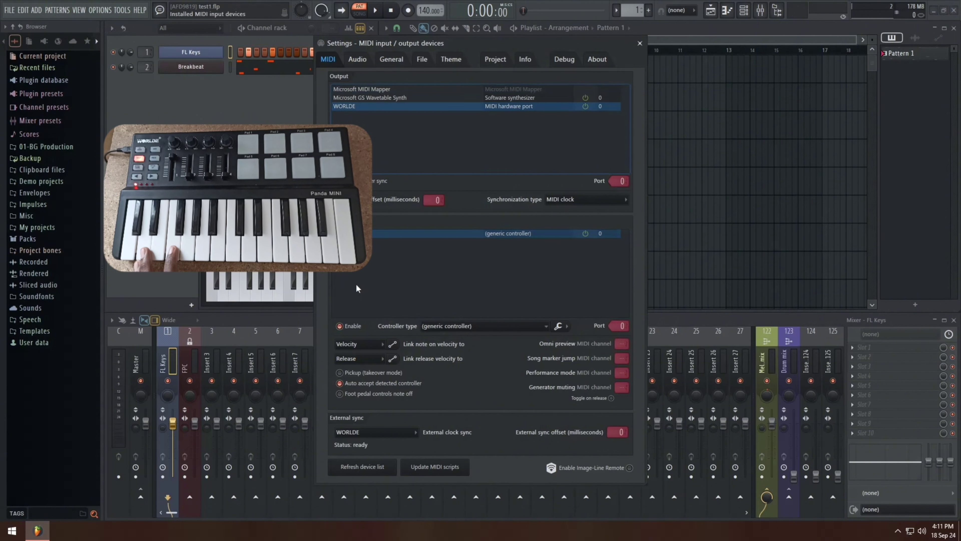
left_click(345, 89)
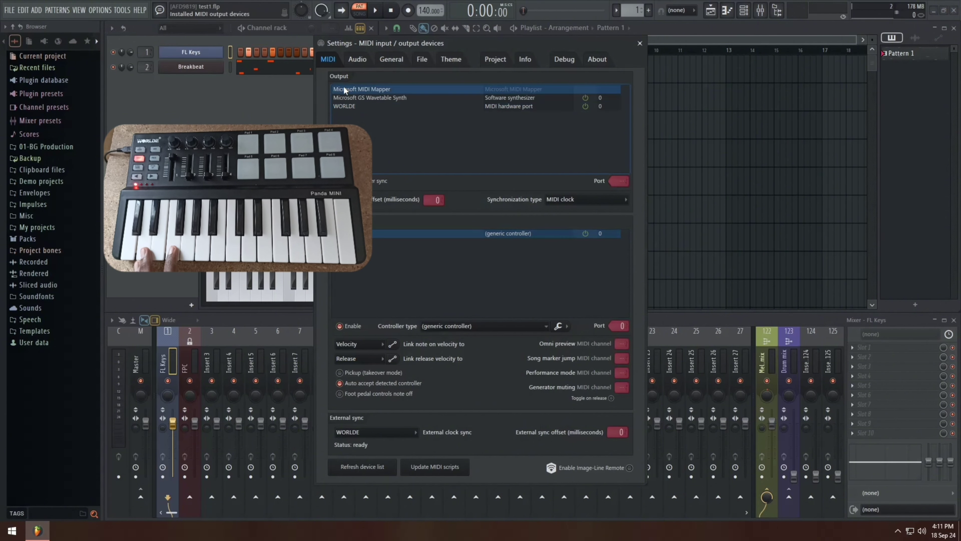
left_click(347, 109)
left_click(640, 43)
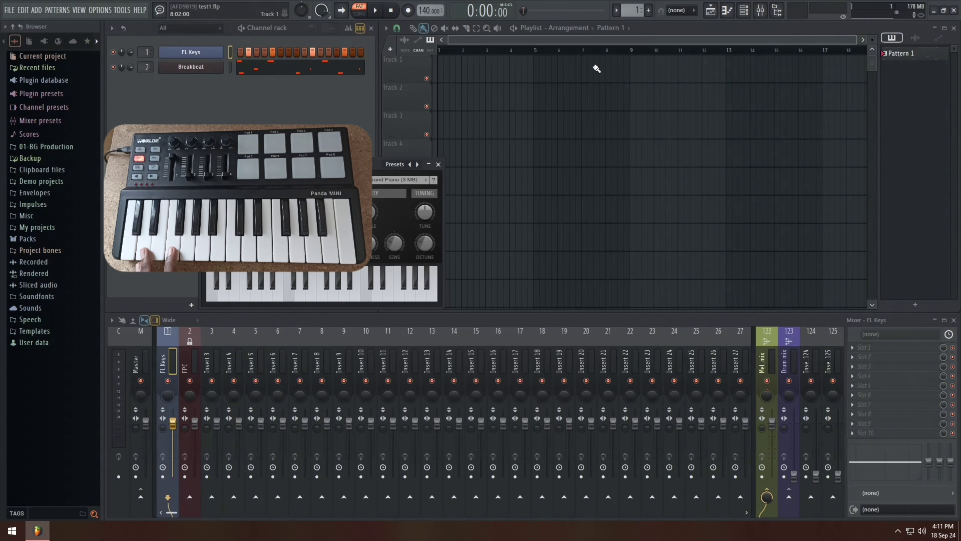